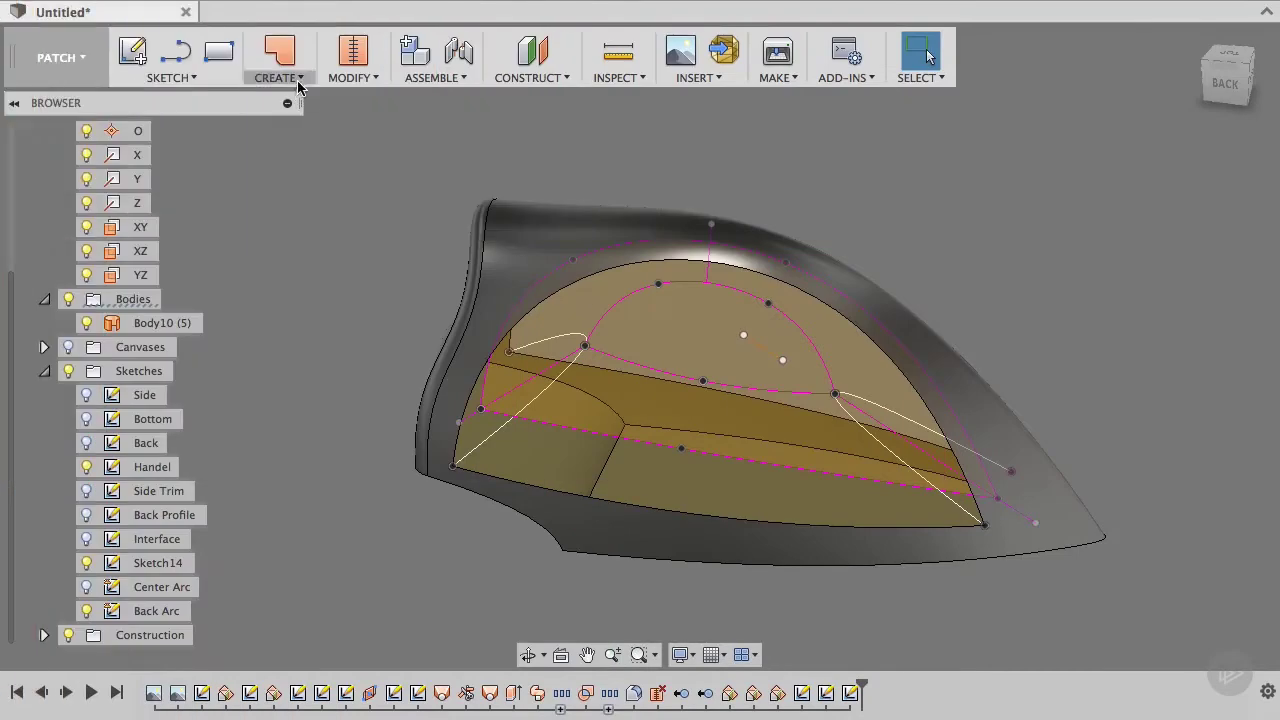
Start a loft with Chain Selection off through three profile edges of the iron.
{"action": "left_click", "coordinate": [298, 80]}
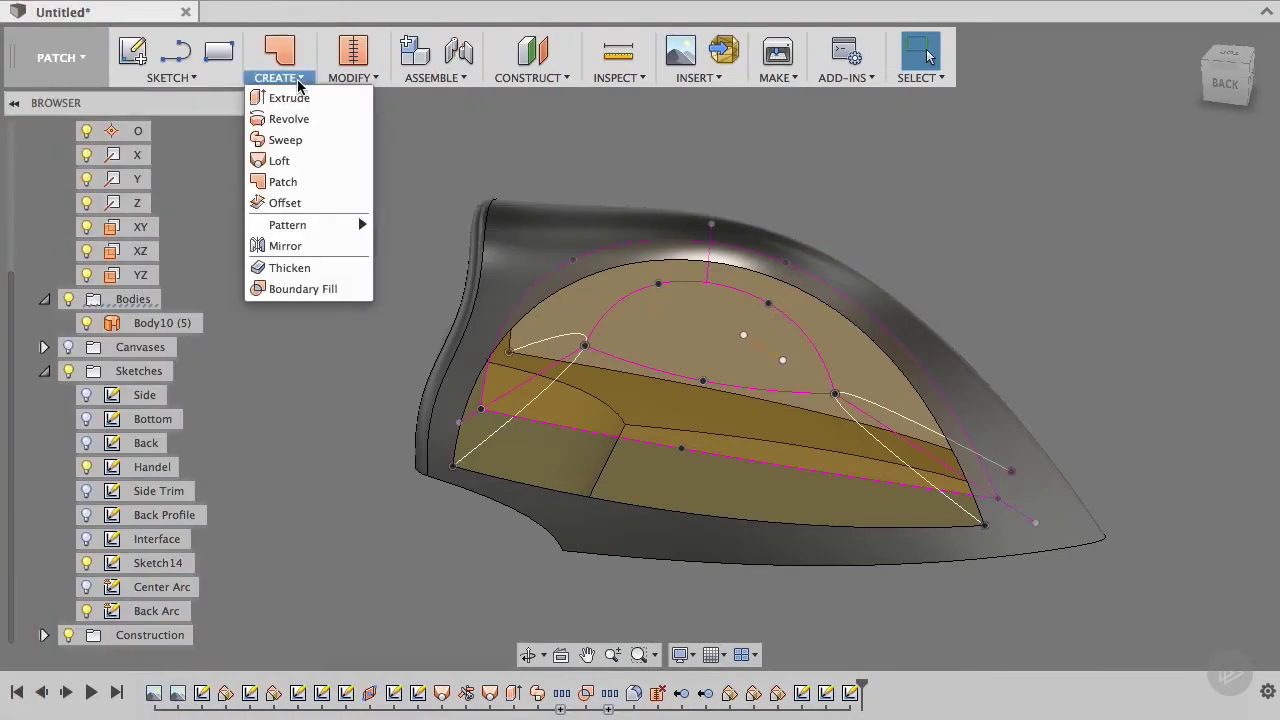
{"action": "left_click", "coordinate": [299, 162]}
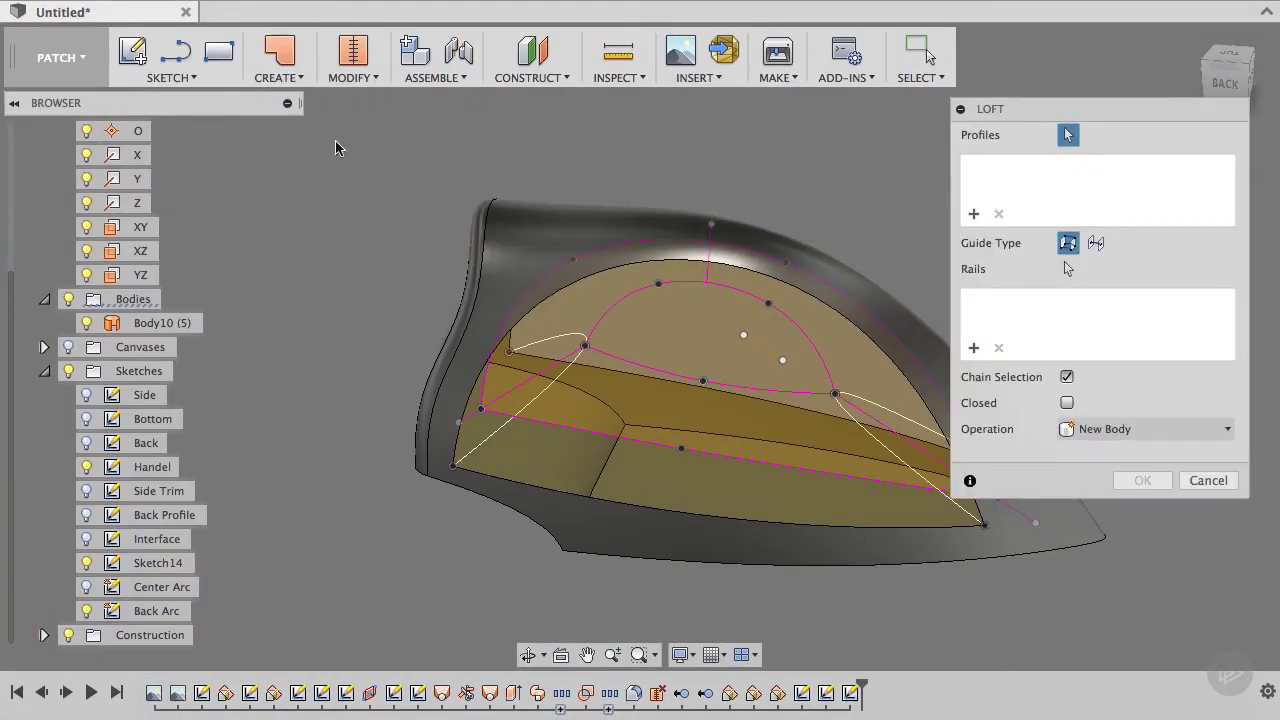
{"action": "left_click", "coordinate": [1067, 377]}
{"action": "left_click", "coordinate": [793, 527]}
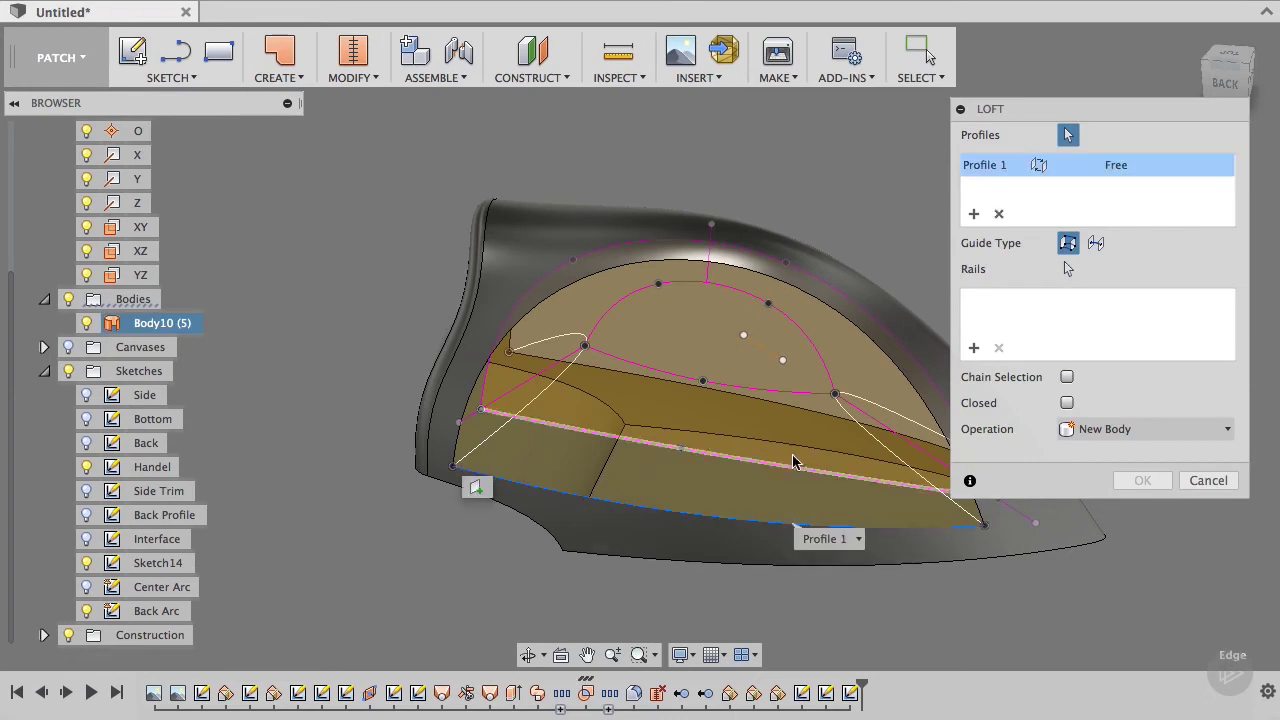
{"action": "left_click", "coordinate": [798, 398]}
{"action": "middle_click_drag", "start_coordinate": [843, 473], "coordinate": [760, 530], "text": "shift"}
{"action": "left_click", "coordinate": [762, 529]}
Add the upper and left edges as the loft's two rails and inspect the preview.
{"action": "middle_click_drag", "start_coordinate": [975, 571], "coordinate": [740, 590], "text": "shift"}
{"action": "left_click", "coordinate": [1068, 292]}
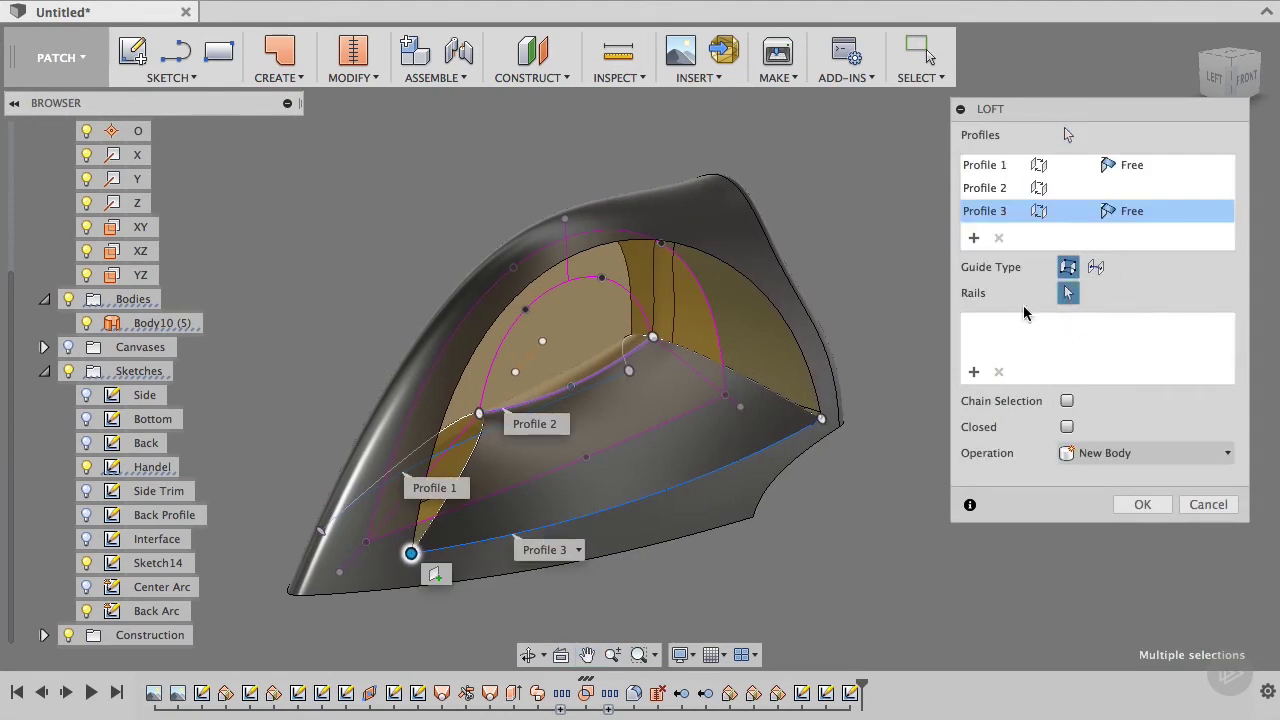
{"action": "left_click", "coordinate": [757, 386]}
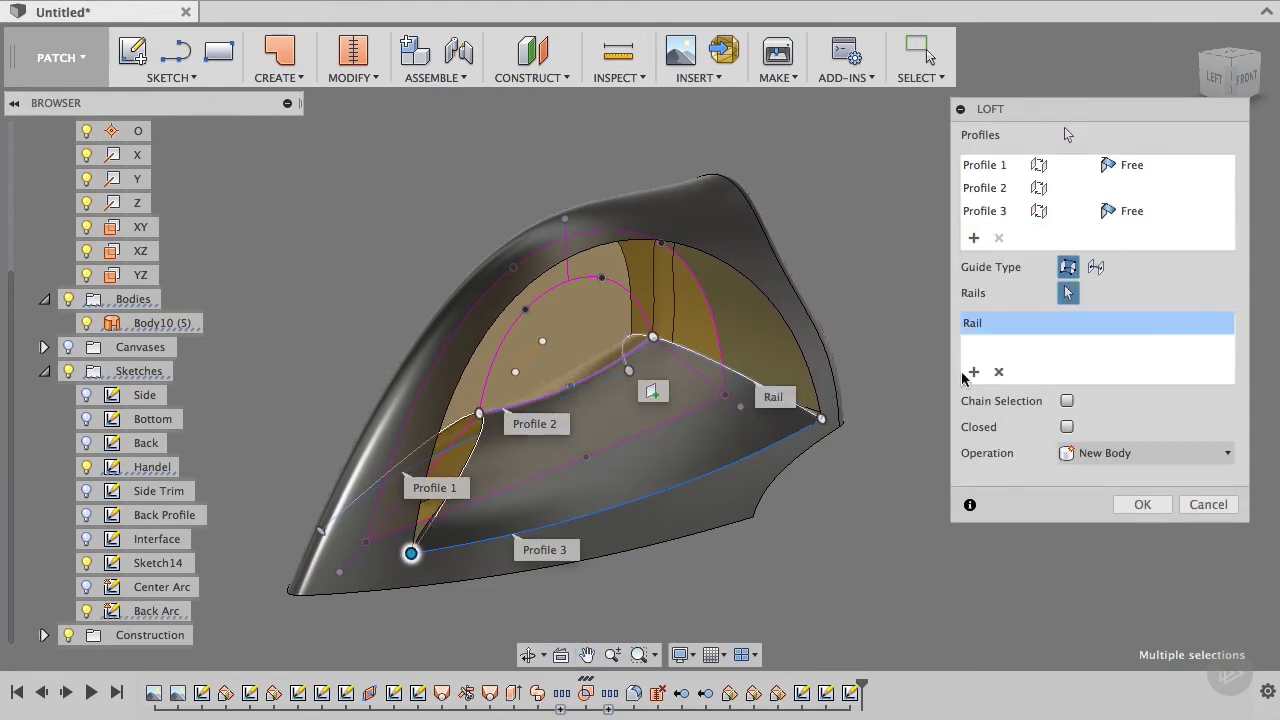
{"action": "left_click", "coordinate": [453, 521]}
{"action": "left_click", "coordinate": [1245, 78]}
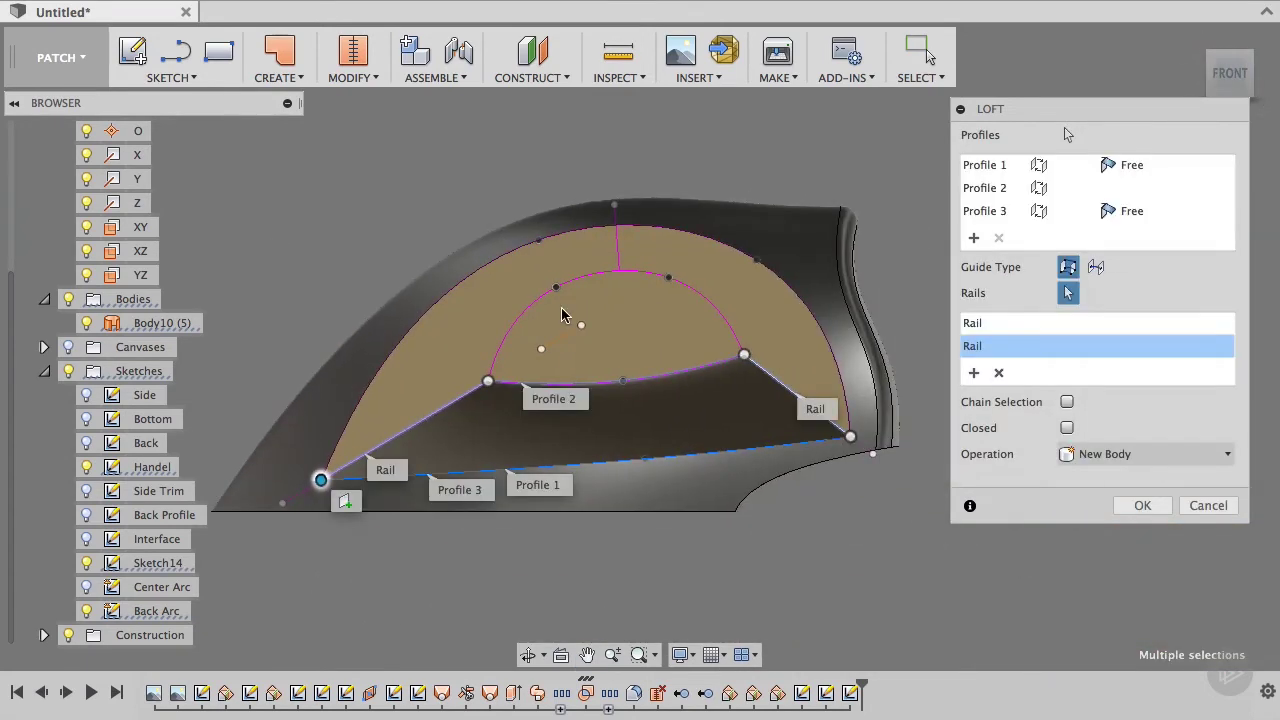
{"action": "middle_click_drag", "start_coordinate": [561, 307], "coordinate": [250, 275], "text": "shift"}
{"action": "middle_click_drag", "start_coordinate": [470, 410], "coordinate": [497, 294], "text": "shift"}
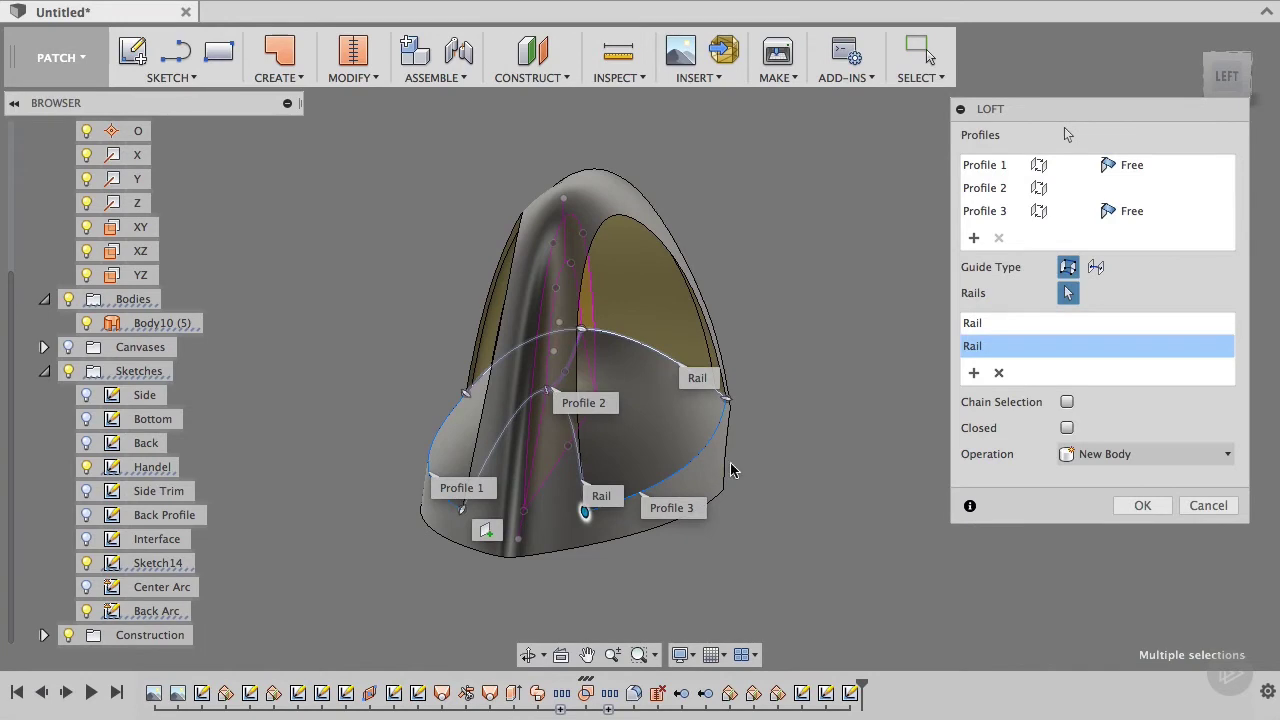
Switch Profile 3 and Profile 1 continuity from Free to Tangent and zoom in on the tip.
{"action": "left_click", "coordinate": [1124, 215]}
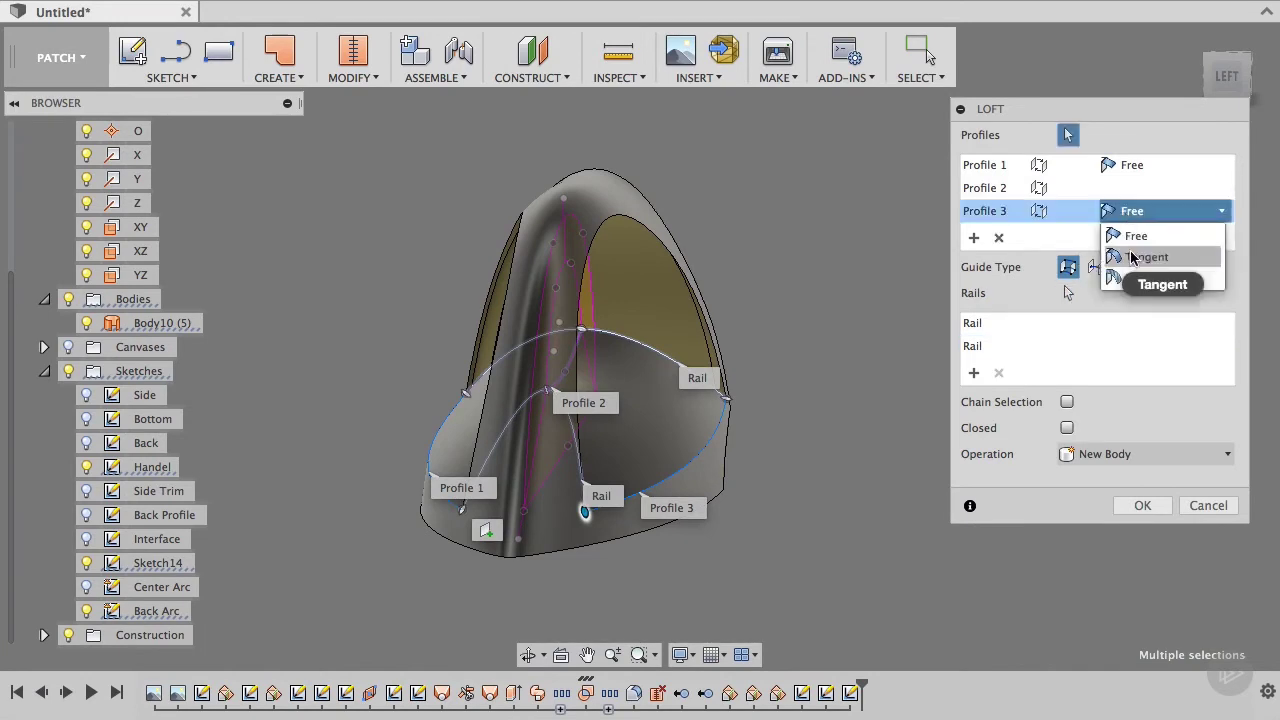
{"action": "left_click", "coordinate": [1137, 251]}
{"action": "left_click", "coordinate": [1128, 166]}
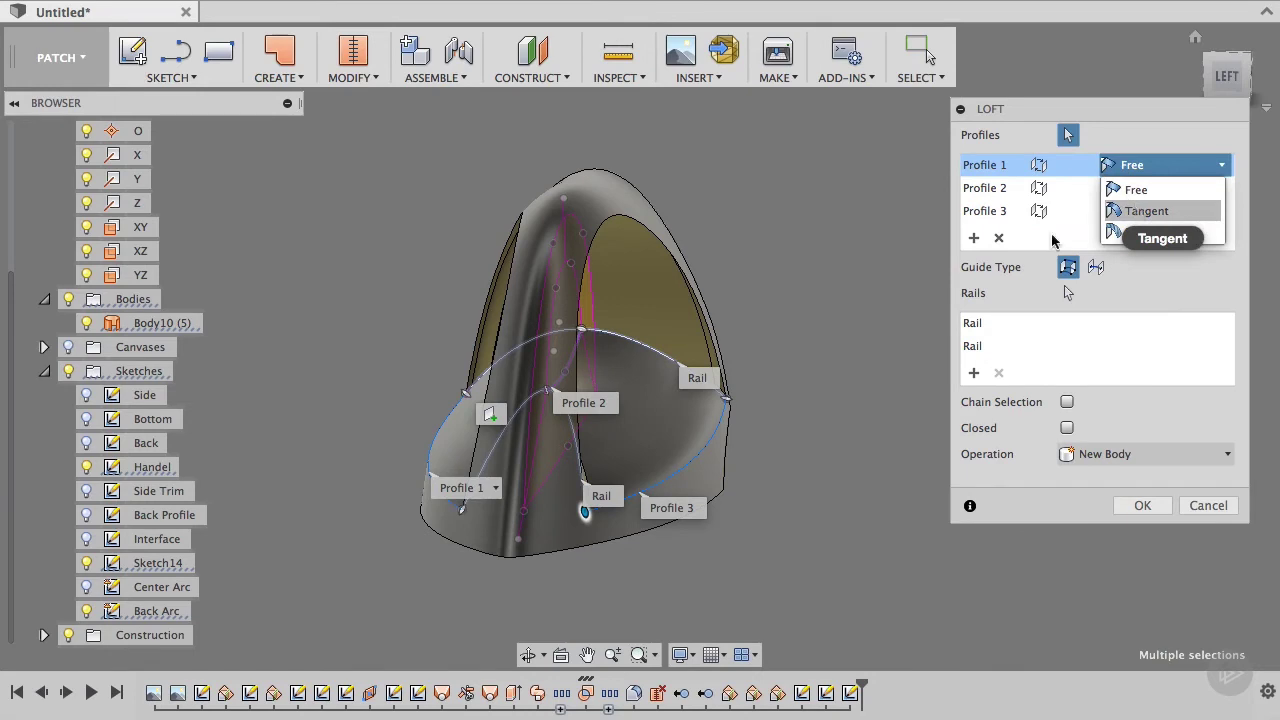
{"action": "left_click", "coordinate": [1146, 211]}
{"action": "middle_click_drag", "start_coordinate": [786, 413], "coordinate": [624, 545], "text": "shift"}
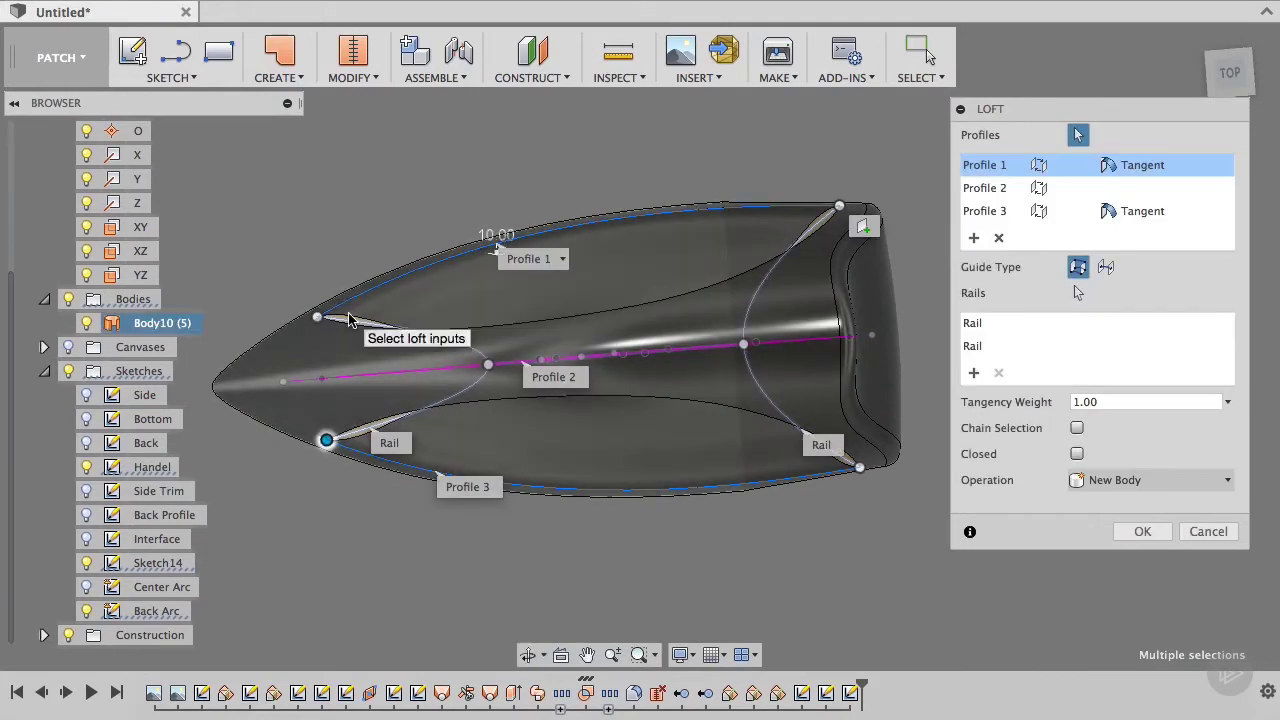
{"action": "scroll", "coordinate": [823, 220], "scroll_direction": "up", "scroll_amount": 3}
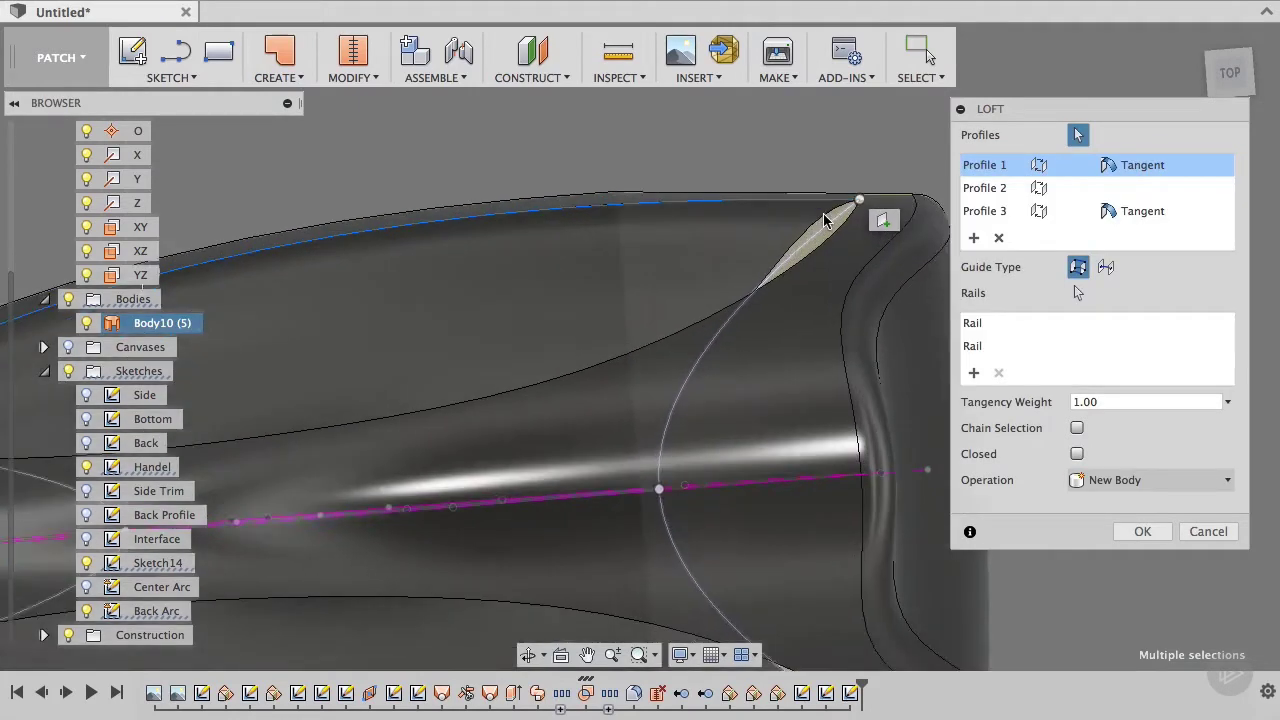
{"action": "scroll", "coordinate": [823, 220], "scroll_direction": "up", "scroll_amount": 5}
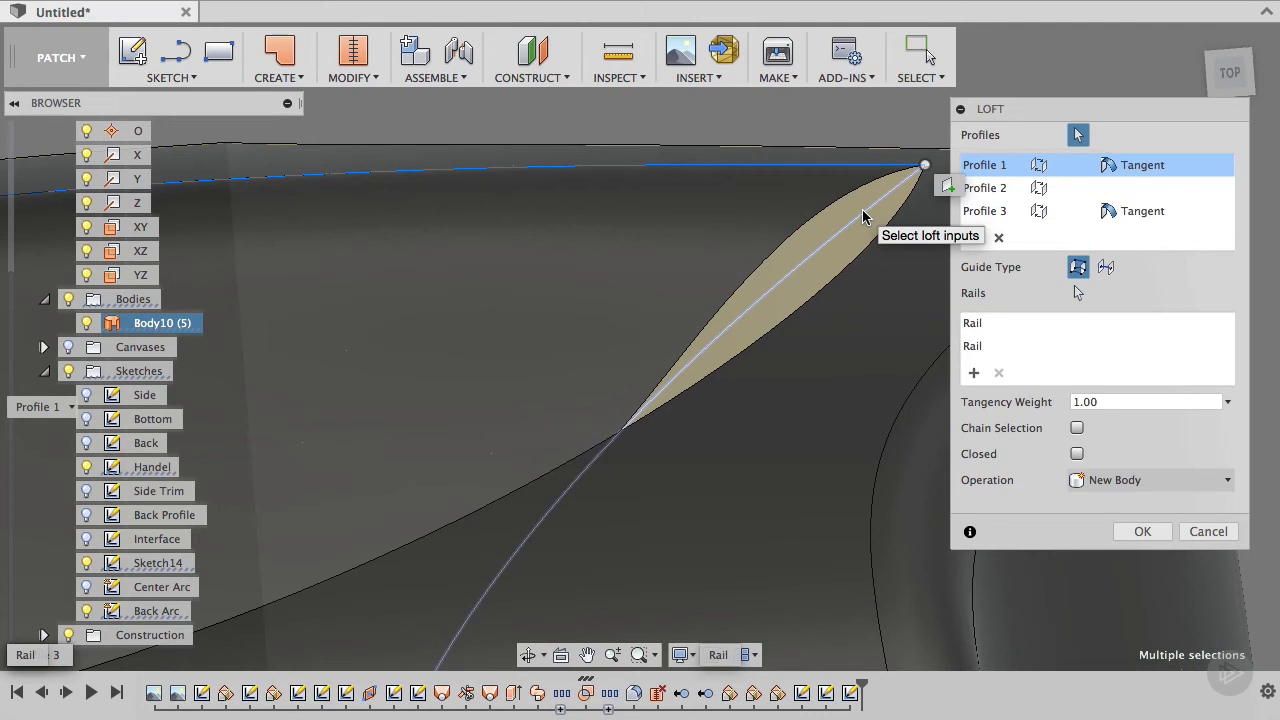
{"action": "scroll", "coordinate": [818, 258], "scroll_direction": "down", "scroll_amount": 5}
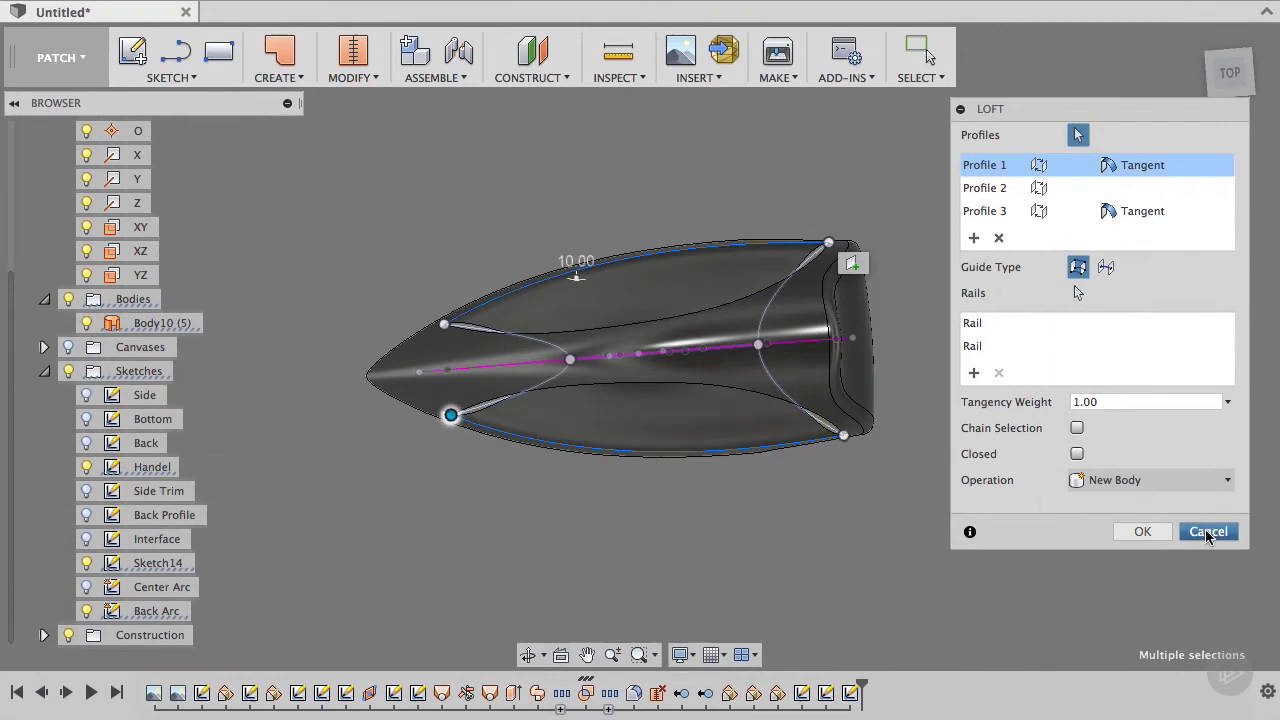
Commit the loft patch and check the left and right front sketch curves.
{"action": "key", "text": "Return"}
{"action": "middle_click_drag", "start_coordinate": [788, 580], "coordinate": [780, 472], "text": "shift"}
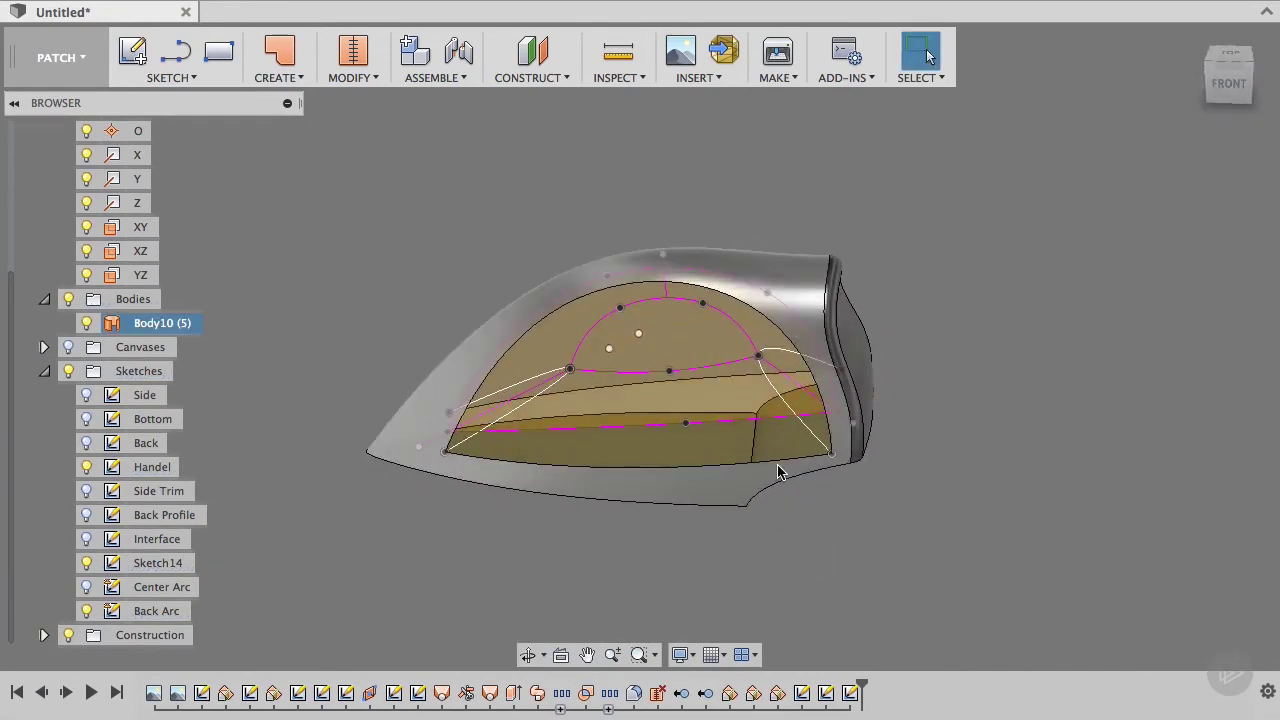
{"action": "left_click", "coordinate": [786, 400]}
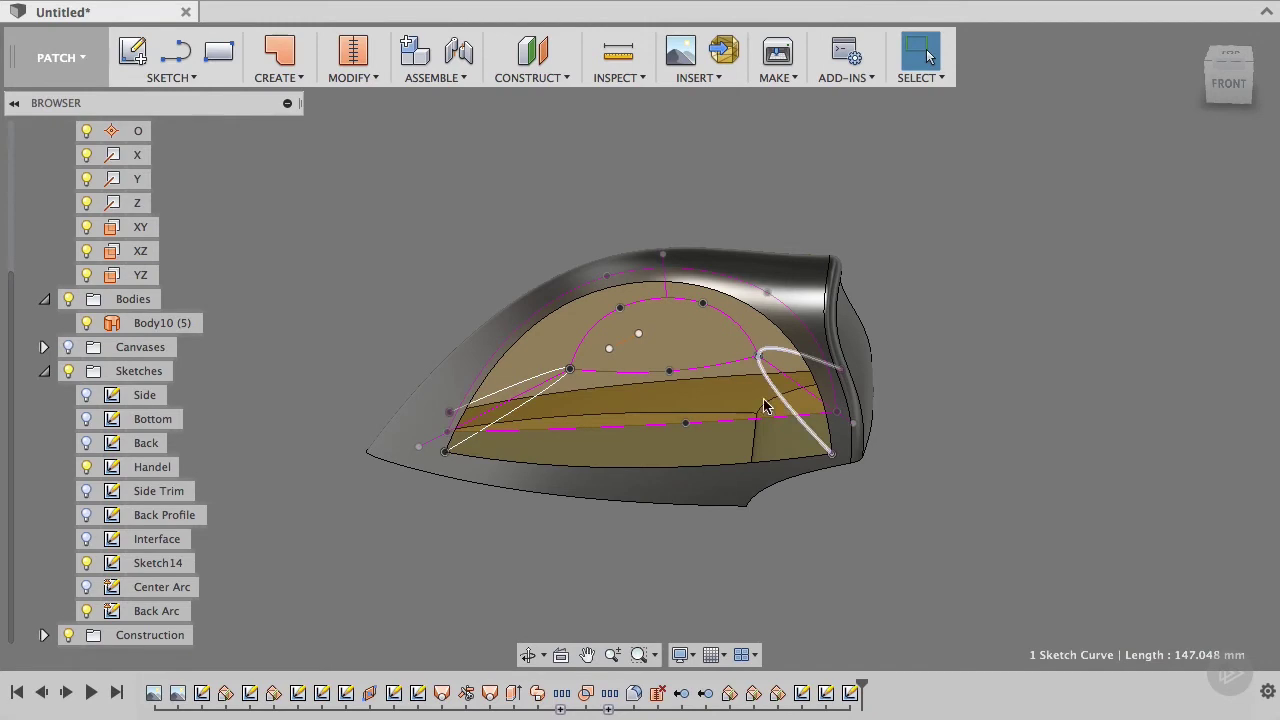
{"action": "left_click", "coordinate": [519, 404], "text": "shift"}
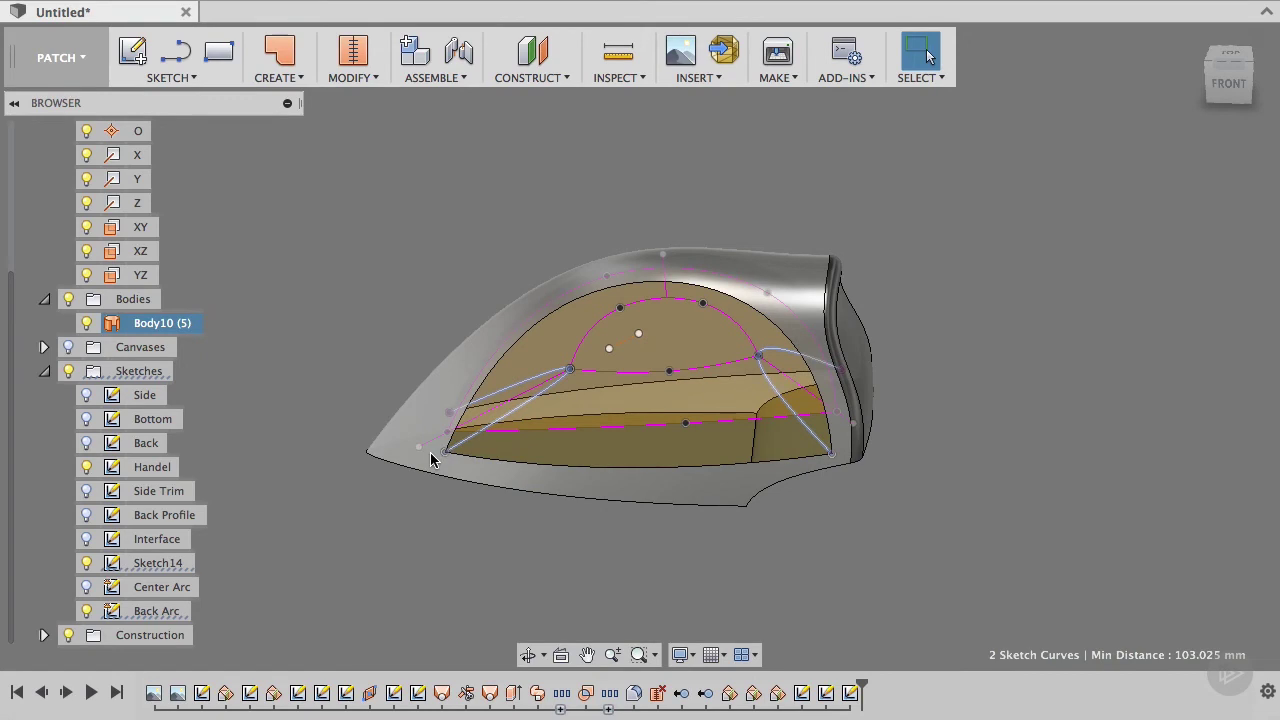
{"action": "left_click", "coordinate": [523, 405]}
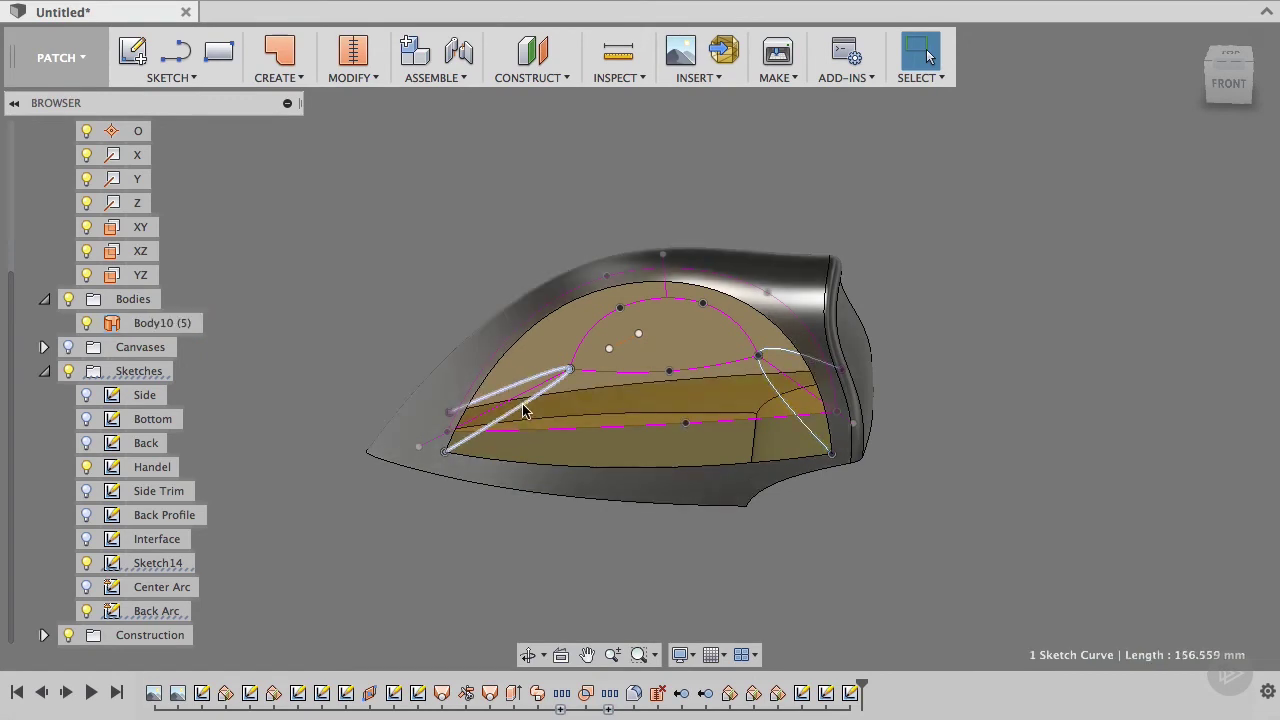
Rename Sketch14 in the Browser to 'Front Arc'.
{"action": "left_click", "coordinate": [159, 566]}
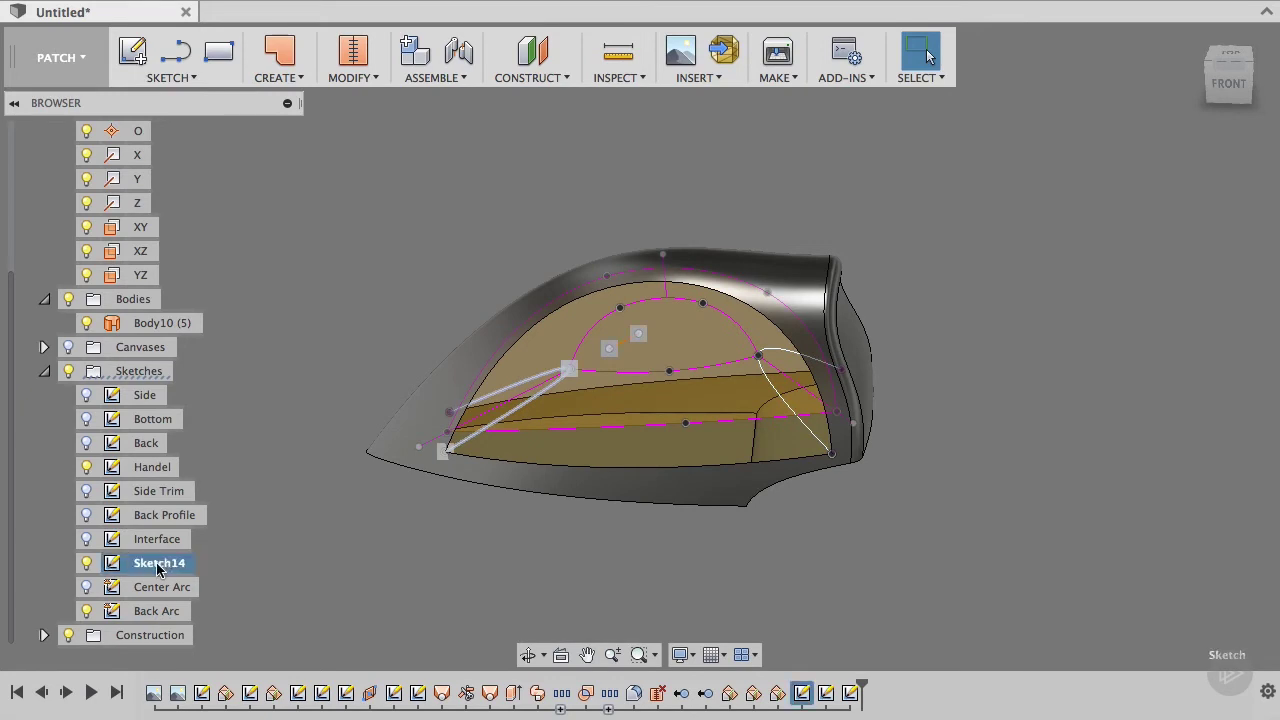
{"action": "left_click", "coordinate": [160, 568]}
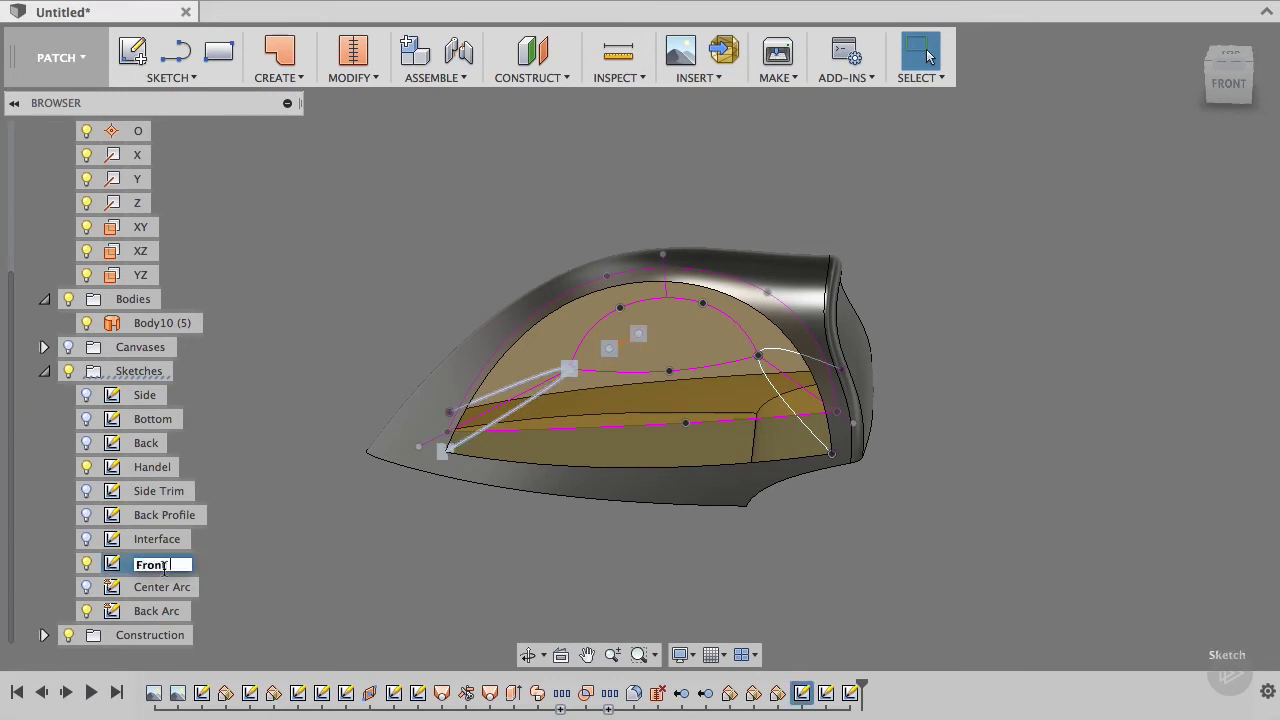
{"action": "type", "text": "Front Arc"}
{"action": "key", "text": "Return"}
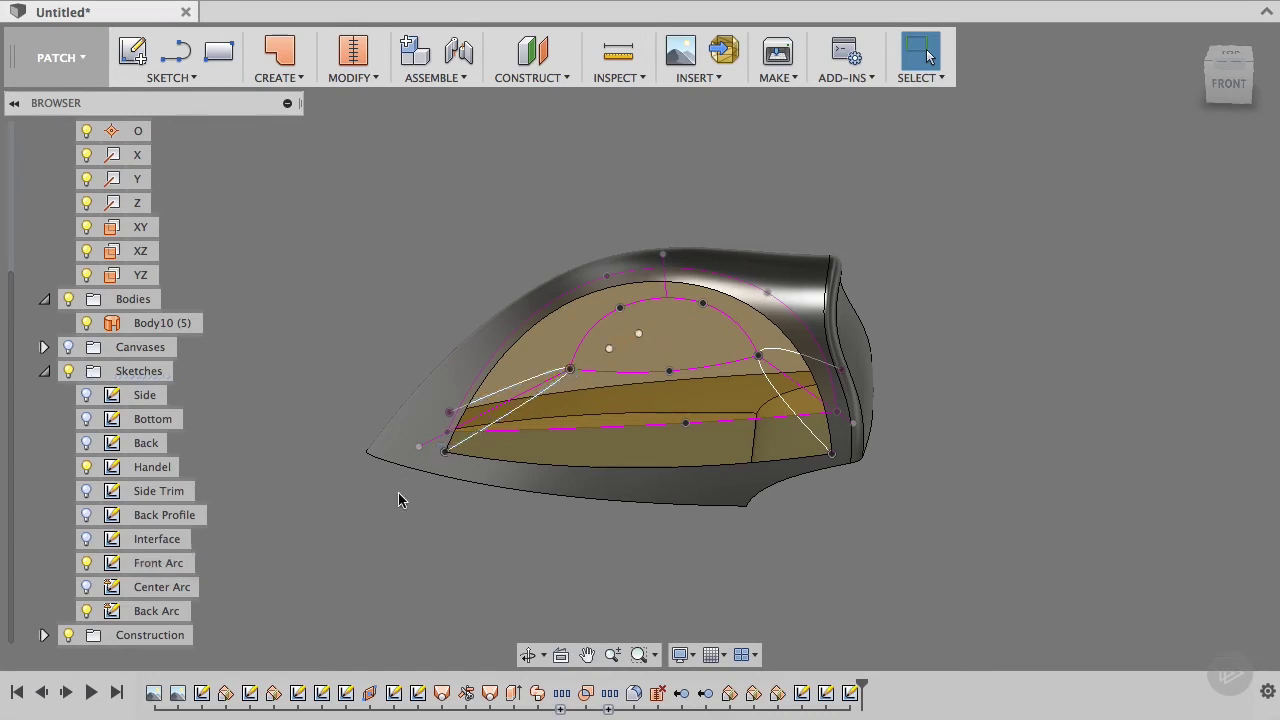
Edit the Front Arc sketch, select the iron body and front-tip loop, and reach Project / Include.
{"action": "double_click", "coordinate": [111, 565]}
{"action": "scroll", "coordinate": [424, 448], "scroll_direction": "up", "scroll_amount": 5}
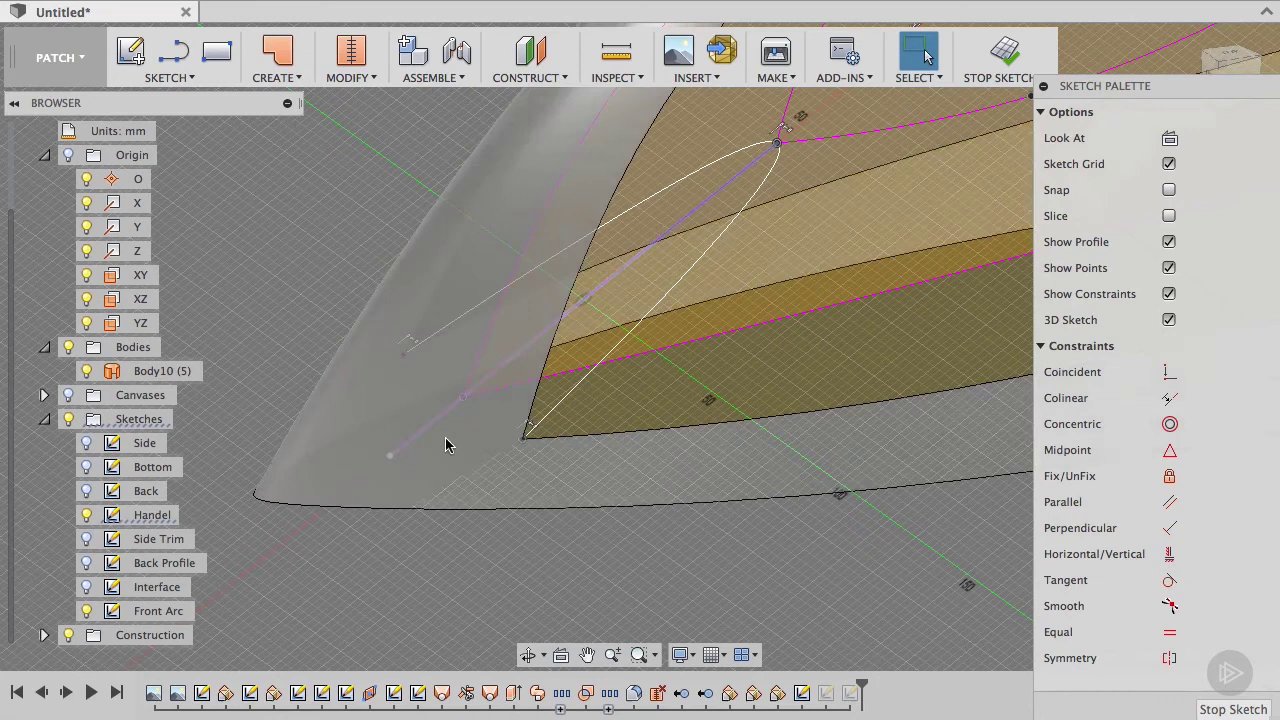
{"action": "left_click", "coordinate": [457, 448]}
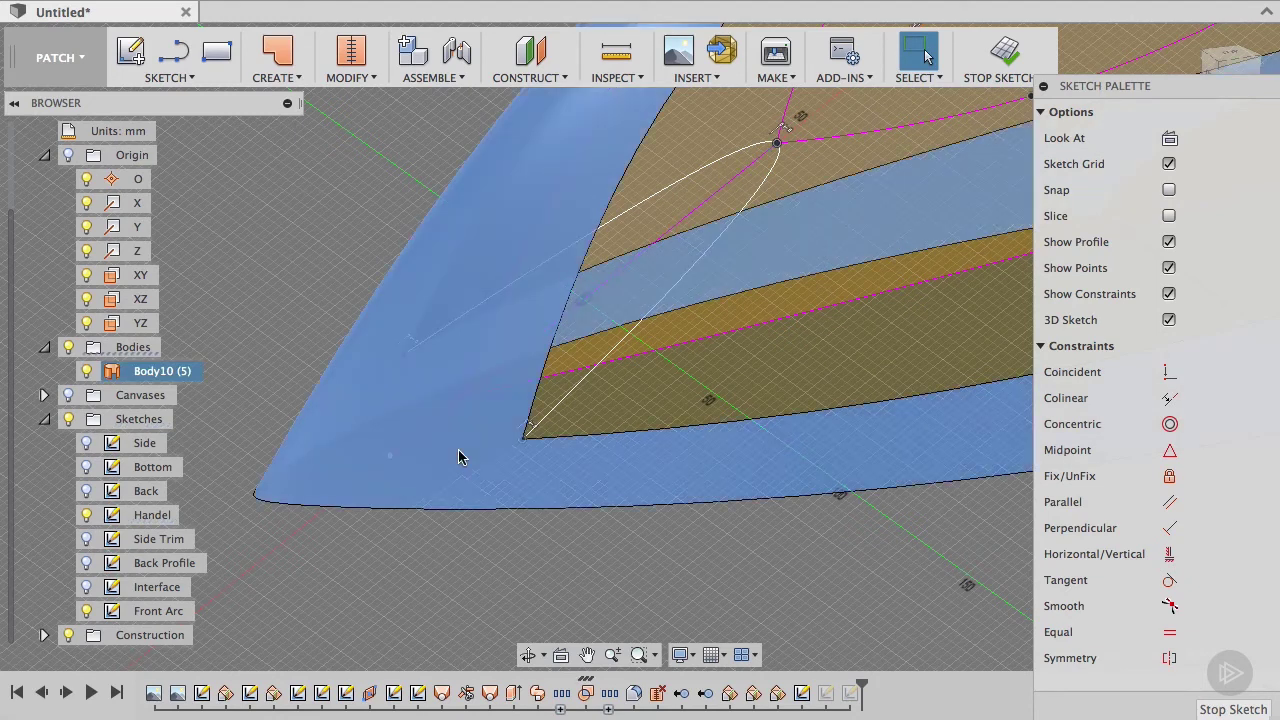
{"action": "left_click", "coordinate": [586, 398]}
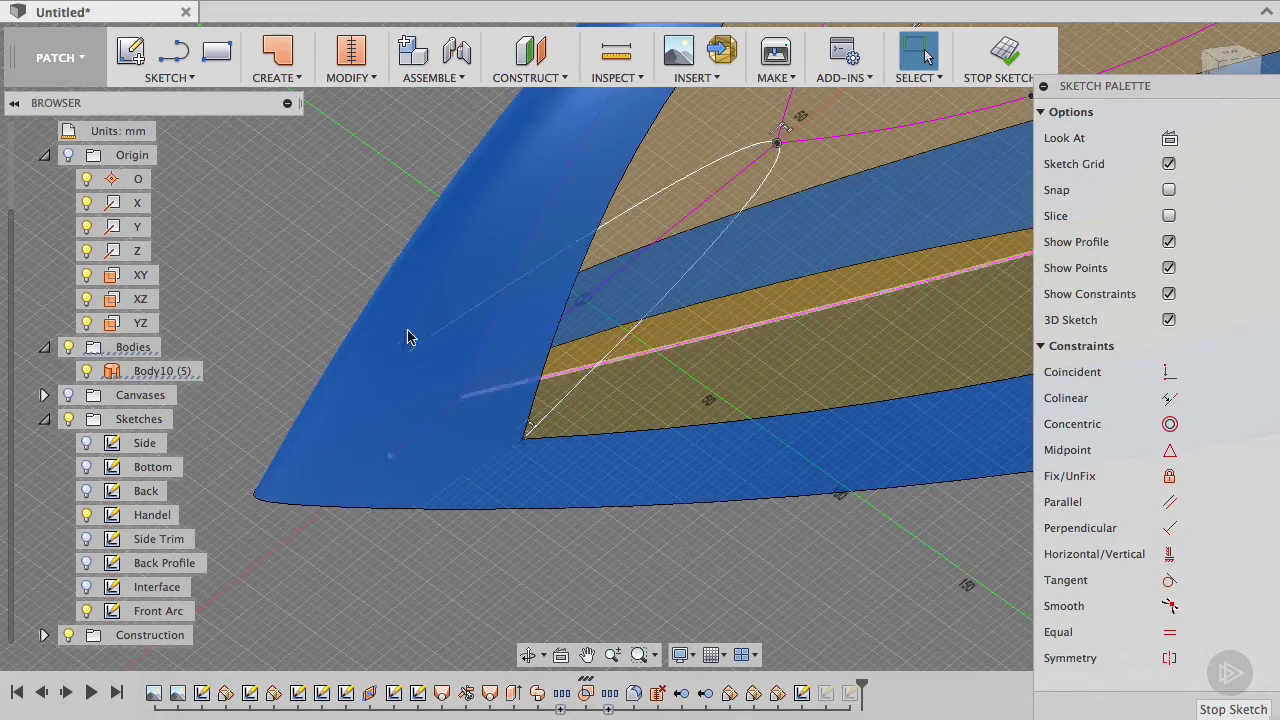
{"action": "left_click", "coordinate": [168, 77]}
{"action": "mouse_move", "coordinate": [192, 548]}
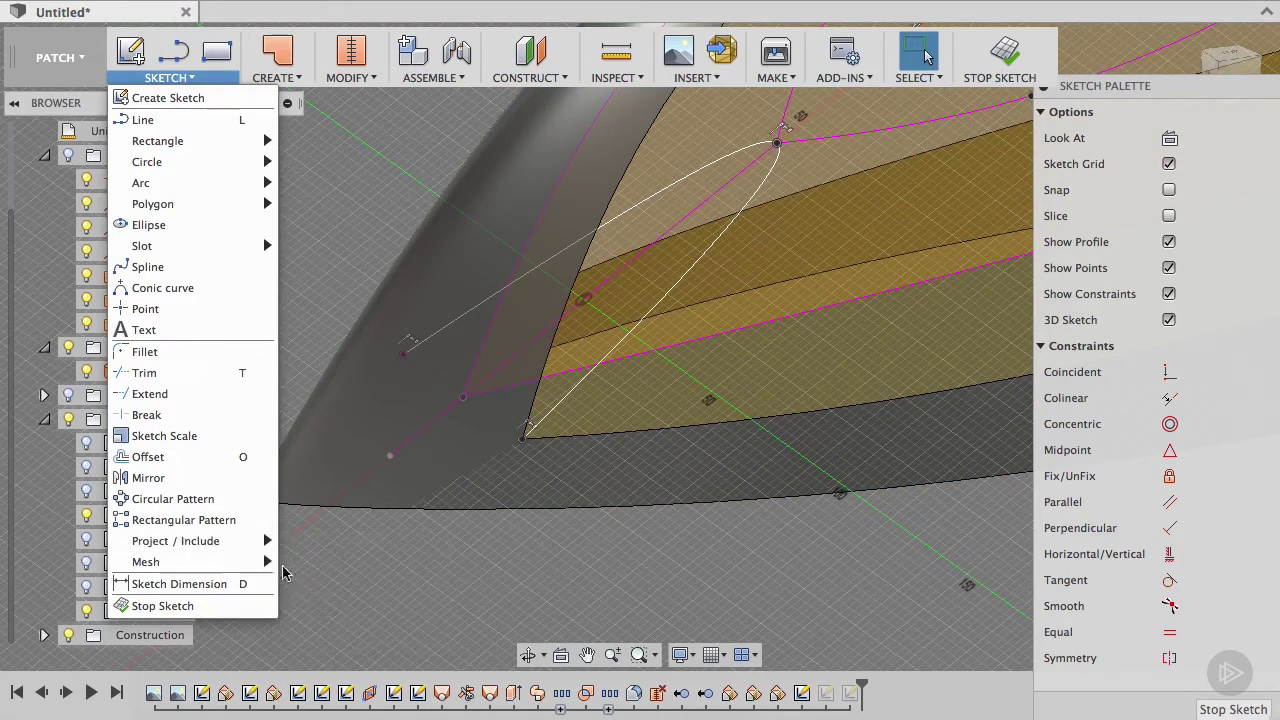
Use Project To Surface to project the sketch line onto the body face along the Y axis.
{"action": "mouse_move", "coordinate": [272, 541]}
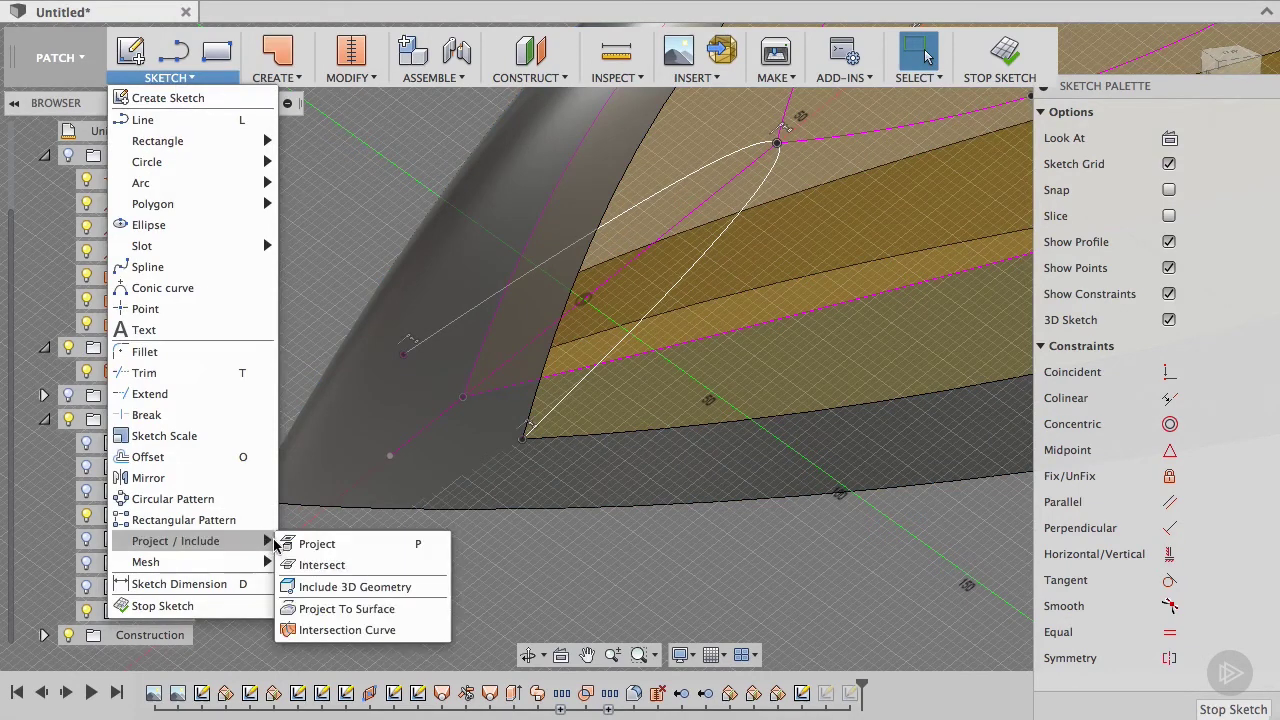
{"action": "left_click", "coordinate": [348, 612]}
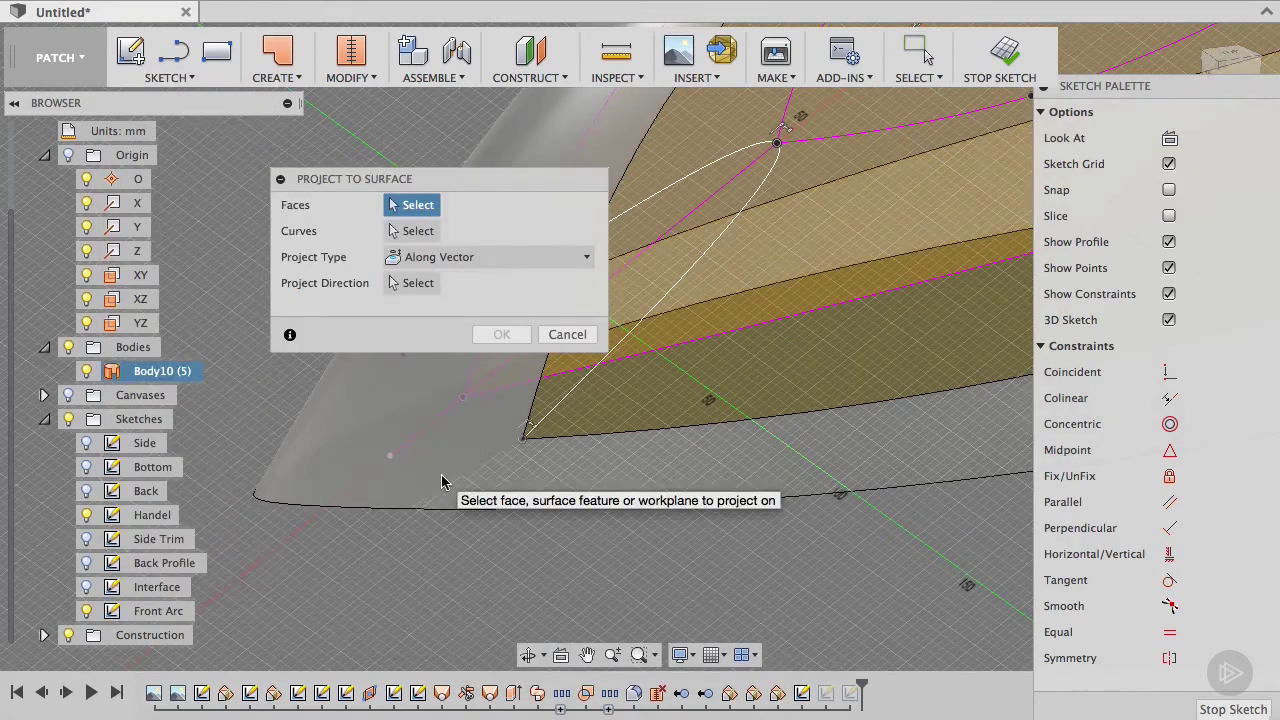
{"action": "left_click", "coordinate": [445, 481]}
{"action": "left_click", "coordinate": [422, 231]}
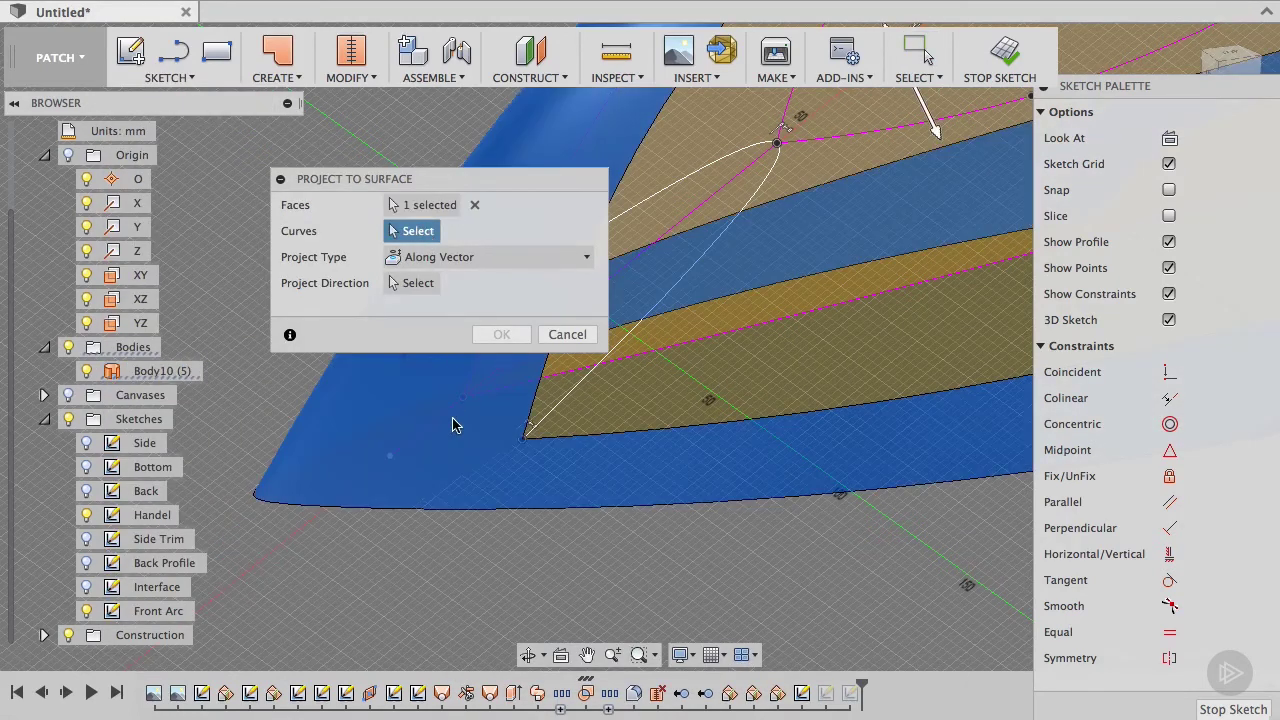
{"action": "left_click", "coordinate": [422, 432]}
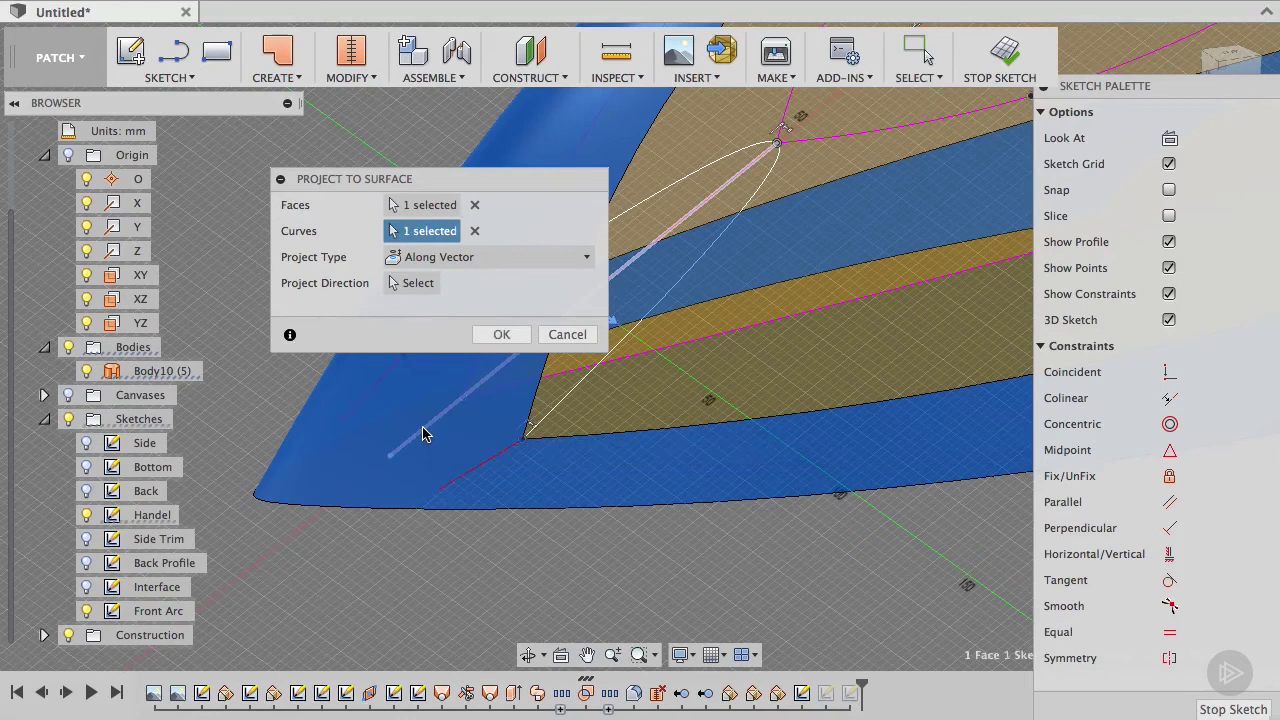
{"action": "left_click", "coordinate": [418, 283]}
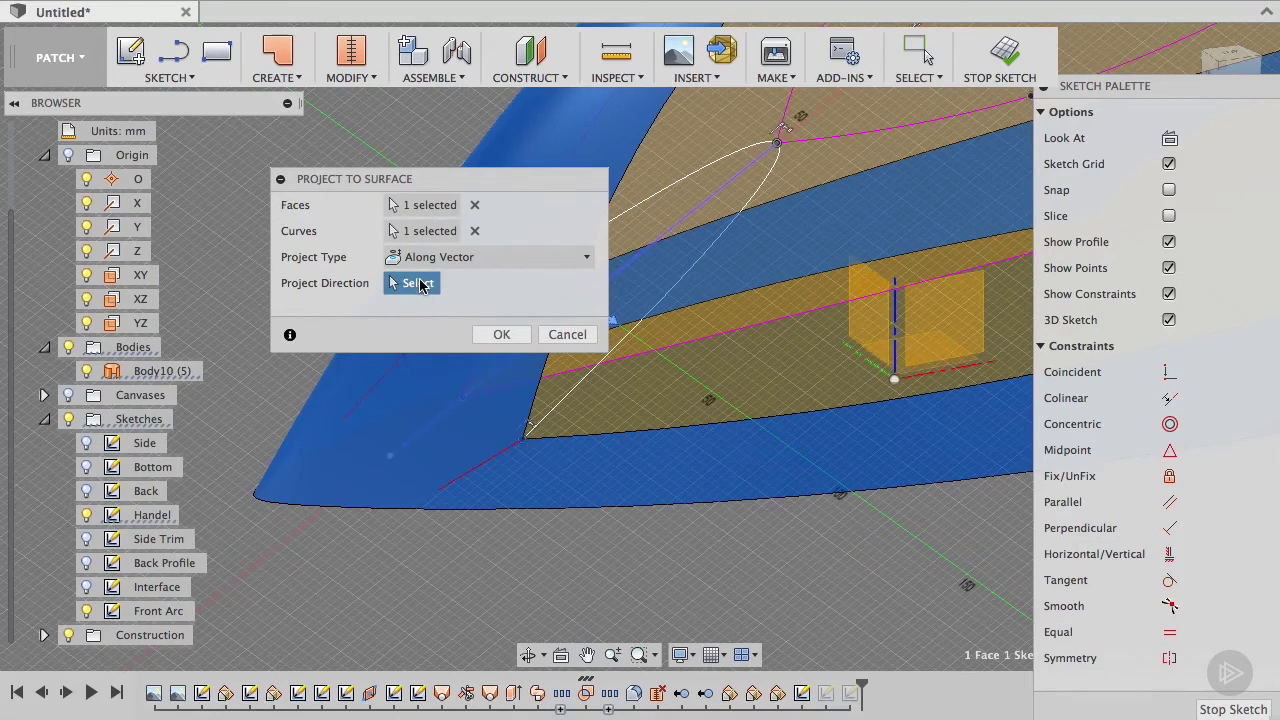
{"action": "left_click", "coordinate": [118, 231]}
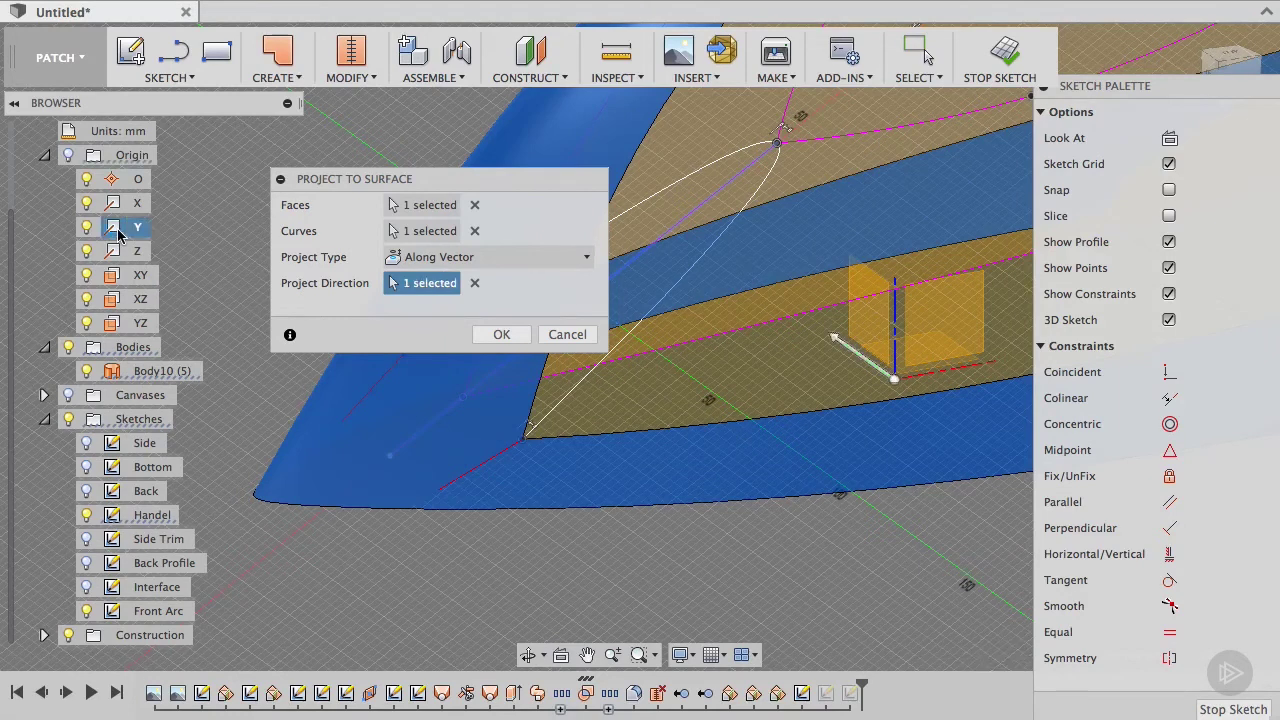
{"action": "left_click", "coordinate": [501, 334]}
{"action": "middle_click_drag", "start_coordinate": [615, 467], "coordinate": [1030, 540], "text": "shift"}
Constrain both splines tangent to their handle lines, then finish the sketch.
{"action": "left_click", "coordinate": [1169, 582]}
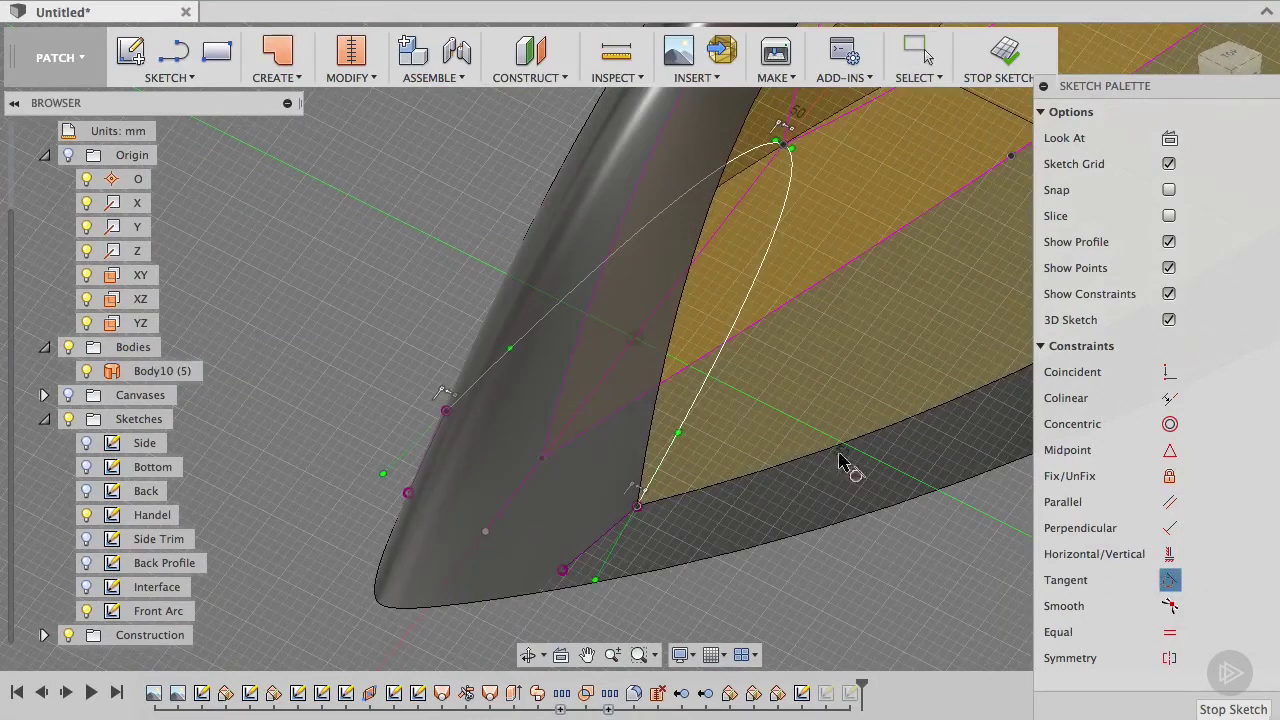
{"action": "left_click", "coordinate": [706, 405]}
{"action": "left_click", "coordinate": [603, 533]}
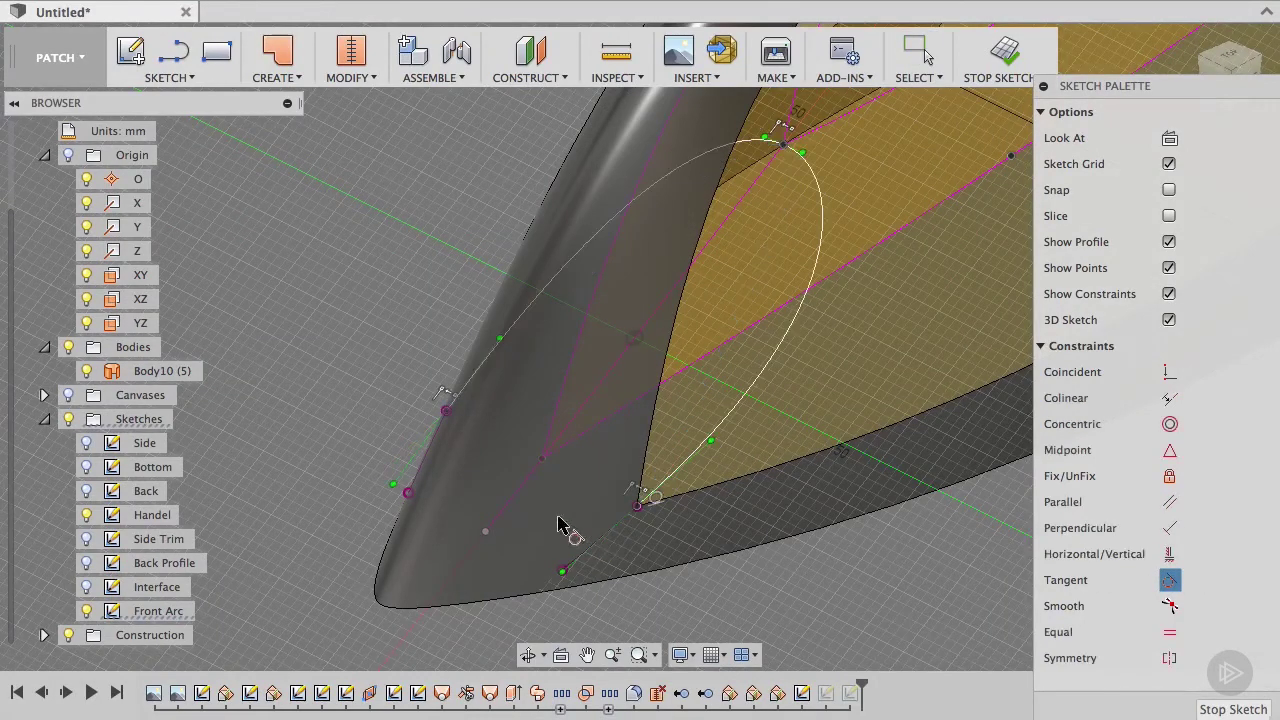
{"action": "middle_click_drag", "start_coordinate": [386, 481], "coordinate": [300, 430], "text": "shift"}
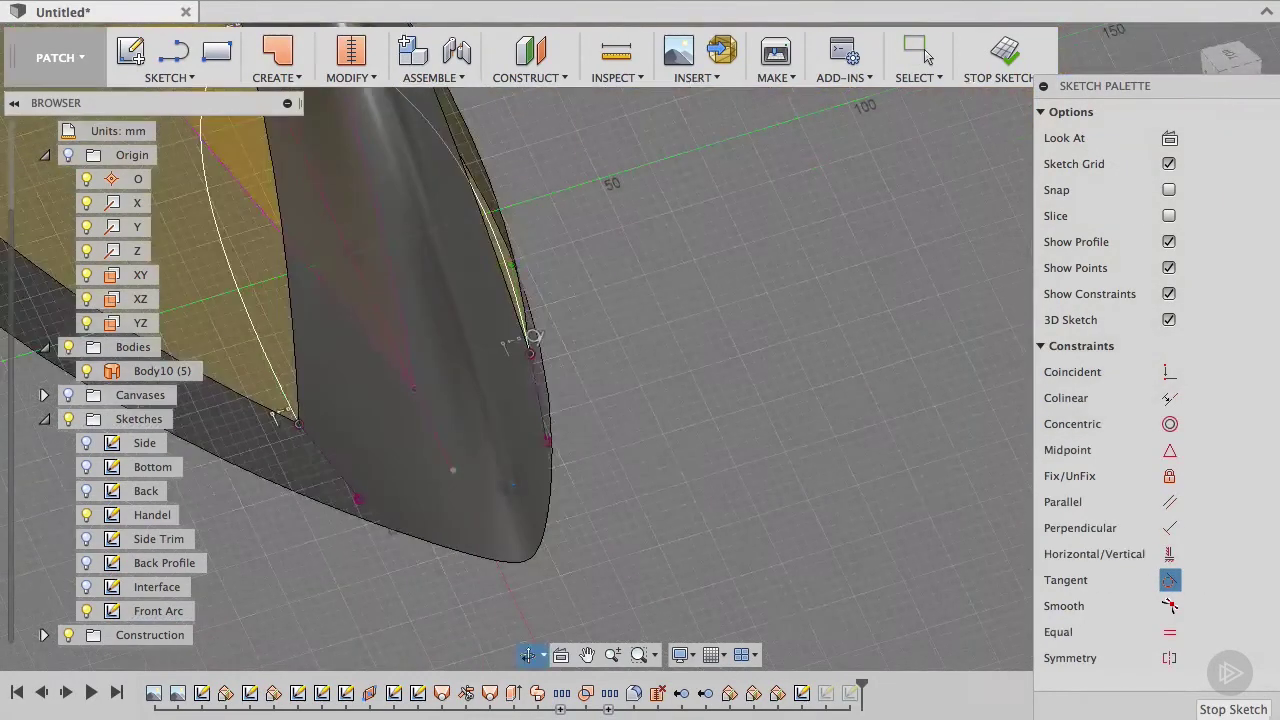
{"action": "left_click", "coordinate": [262, 347]}
{"action": "left_click", "coordinate": [325, 455]}
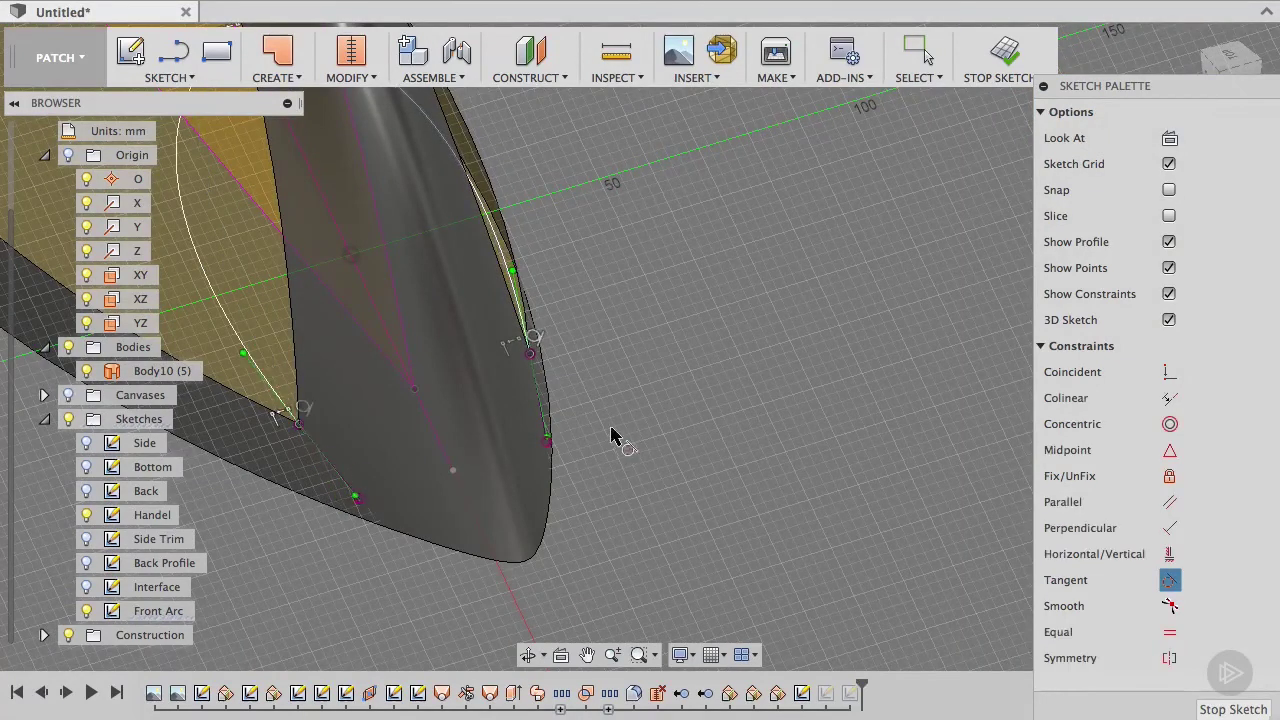
{"action": "middle_click_drag", "start_coordinate": [614, 434], "coordinate": [571, 437], "text": "shift"}
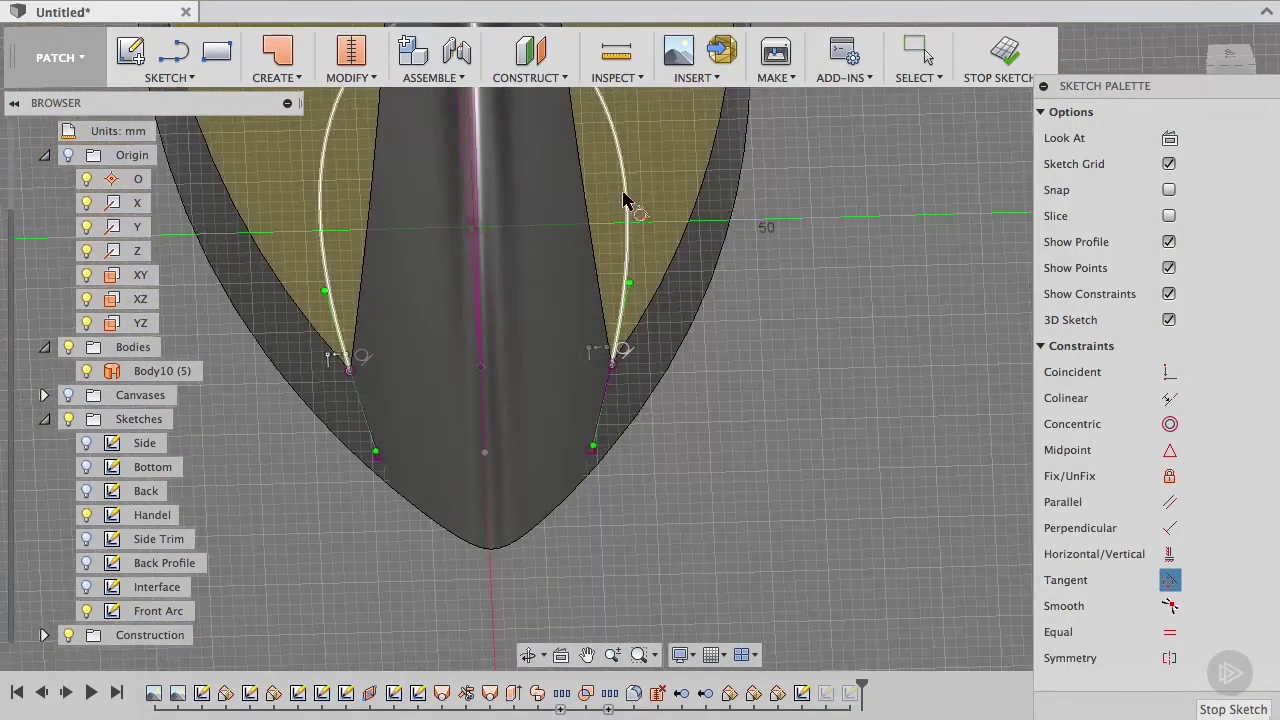
{"action": "mouse_move", "coordinate": [736, 256]}
{"action": "middle_mouse_down", "text": "shift"}
{"action": "mouse_move", "coordinate": [739, 445]}
{"action": "mouse_move", "coordinate": [782, 500]}
{"action": "mouse_move", "coordinate": [470, 480]}
{"action": "mouse_move", "coordinate": [207, 503]}
{"action": "mouse_move", "coordinate": [674, 471]}
{"action": "middle_mouse_up", "text": "shift"}
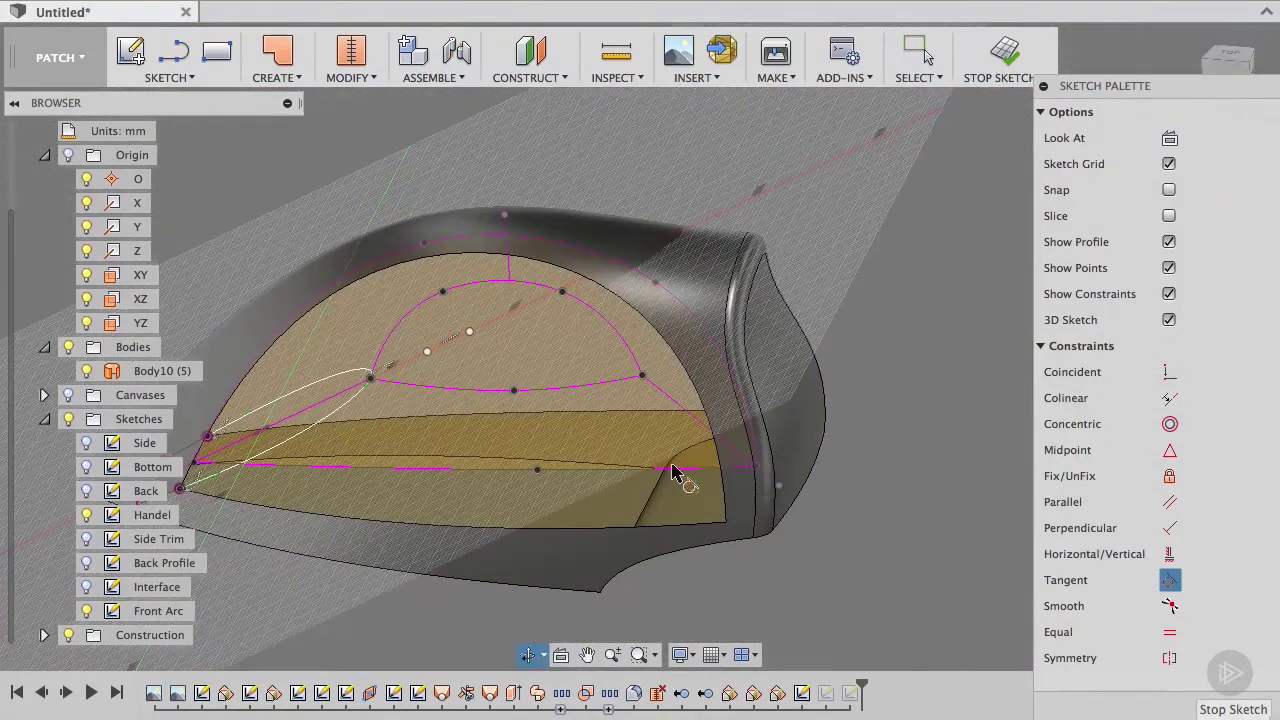
{"action": "left_click", "coordinate": [1005, 63]}
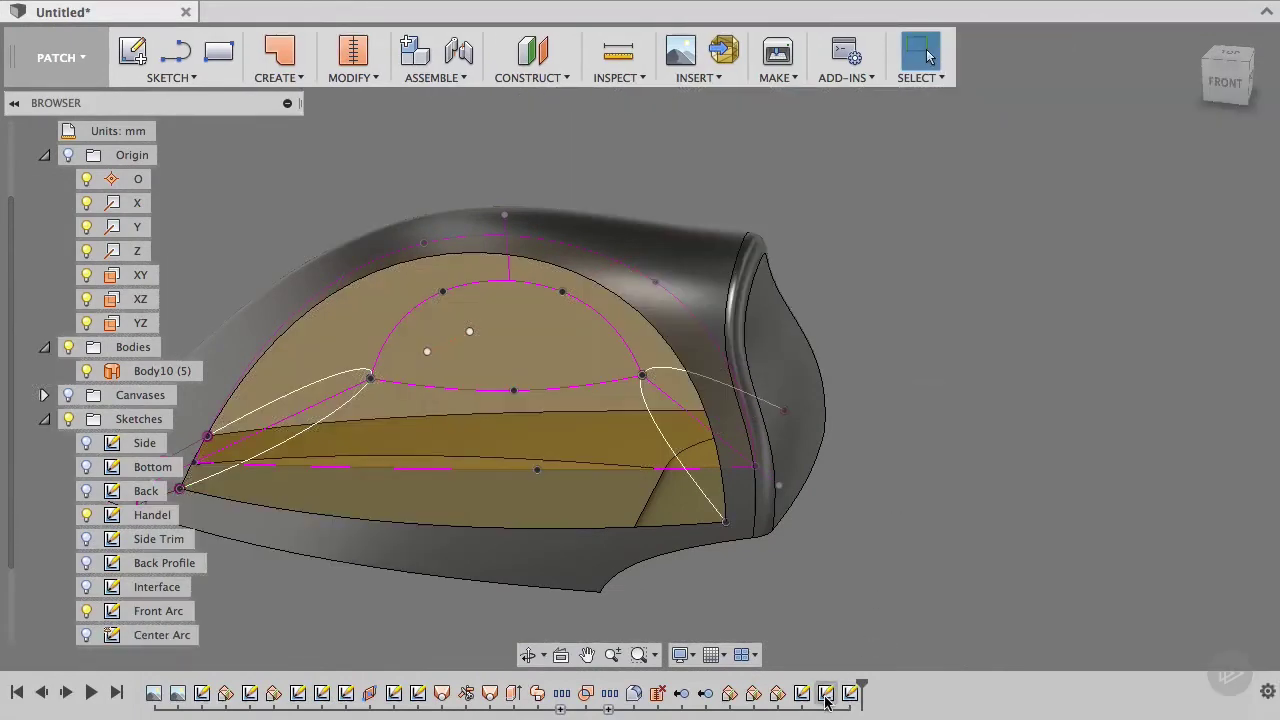
Reopen the last sketch and project its curve onto the rear body face along the Y axis.
{"action": "double_click", "coordinate": [850, 699]}
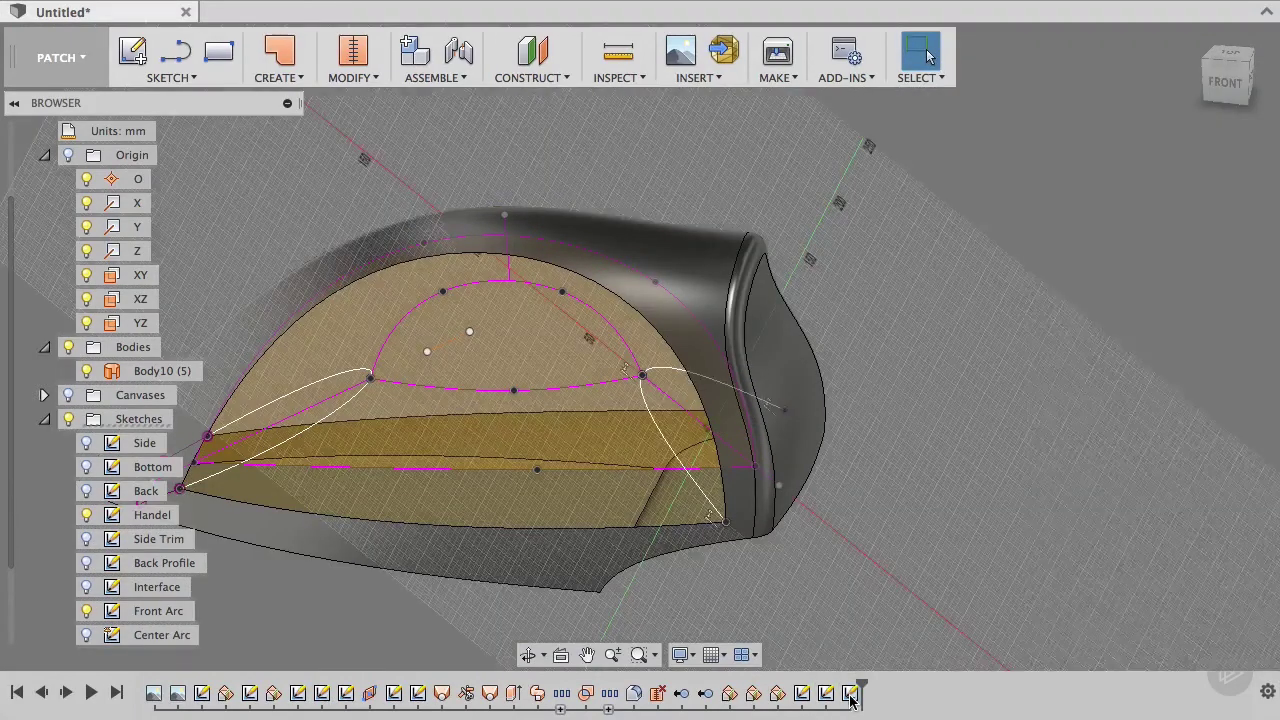
{"action": "scroll", "coordinate": [745, 530], "scroll_direction": "up", "scroll_amount": 5}
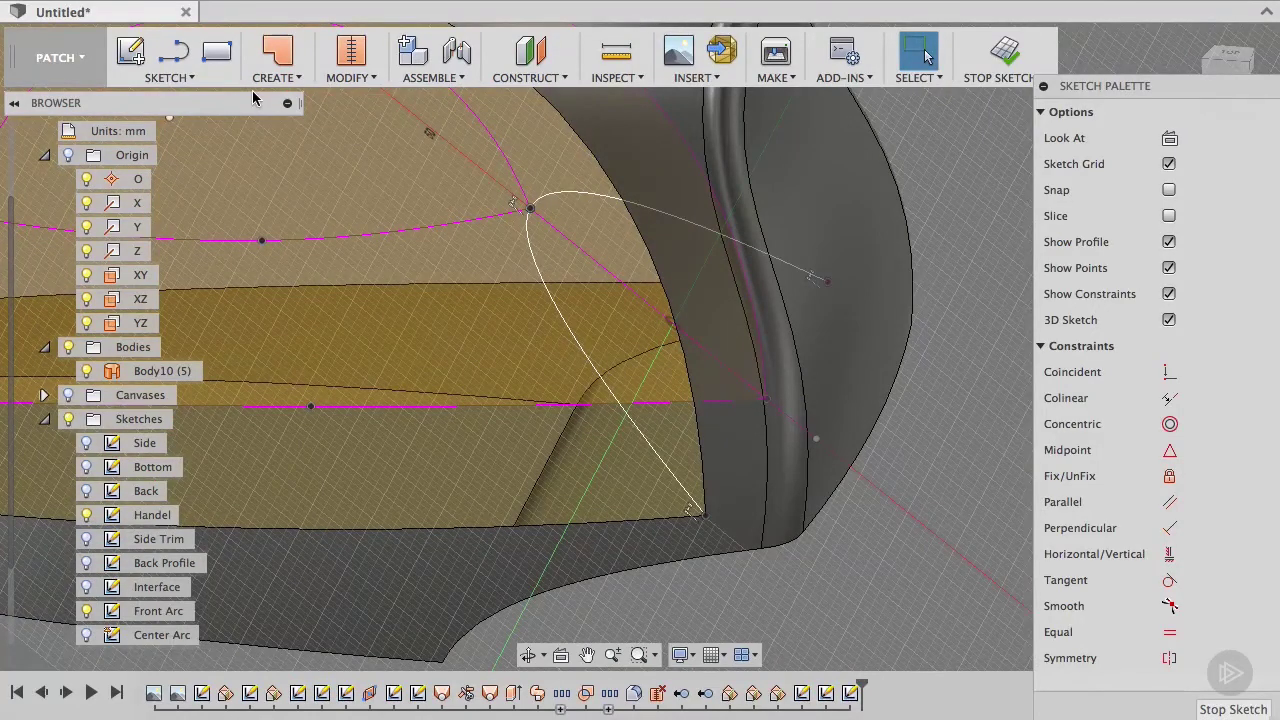
{"action": "left_click", "coordinate": [190, 78]}
{"action": "mouse_move", "coordinate": [255, 541]}
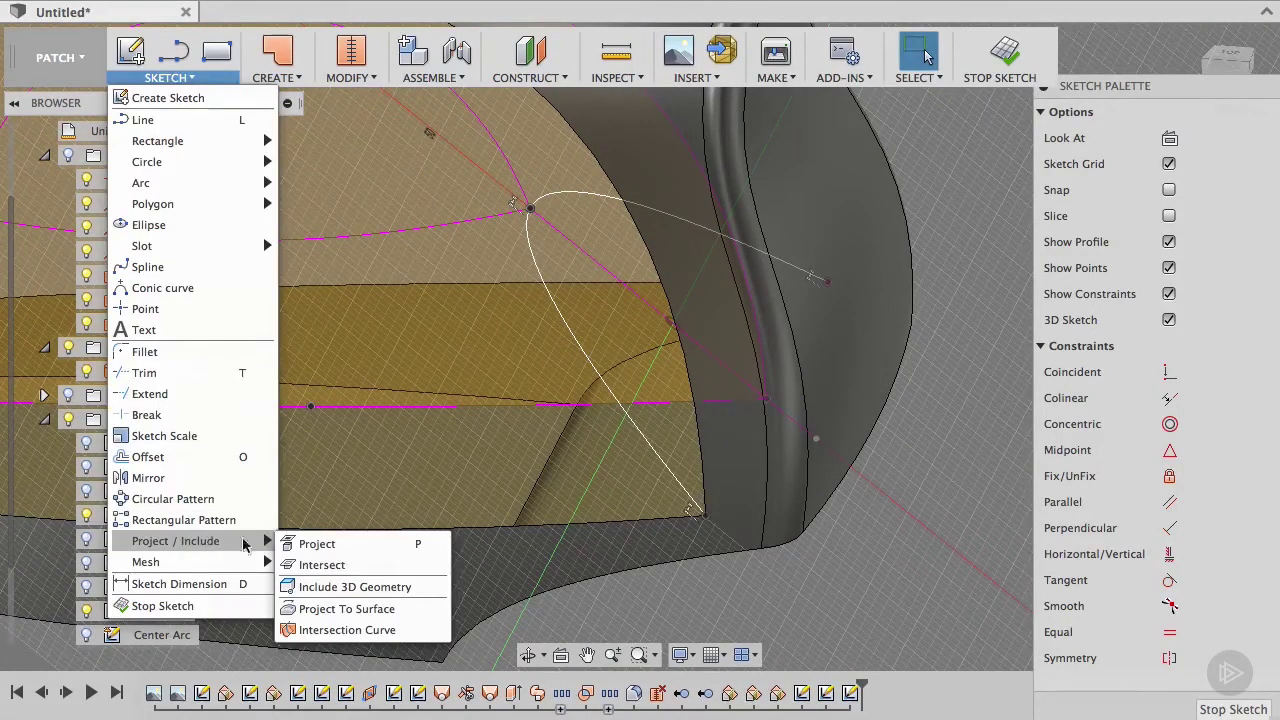
{"action": "left_click", "coordinate": [335, 609]}
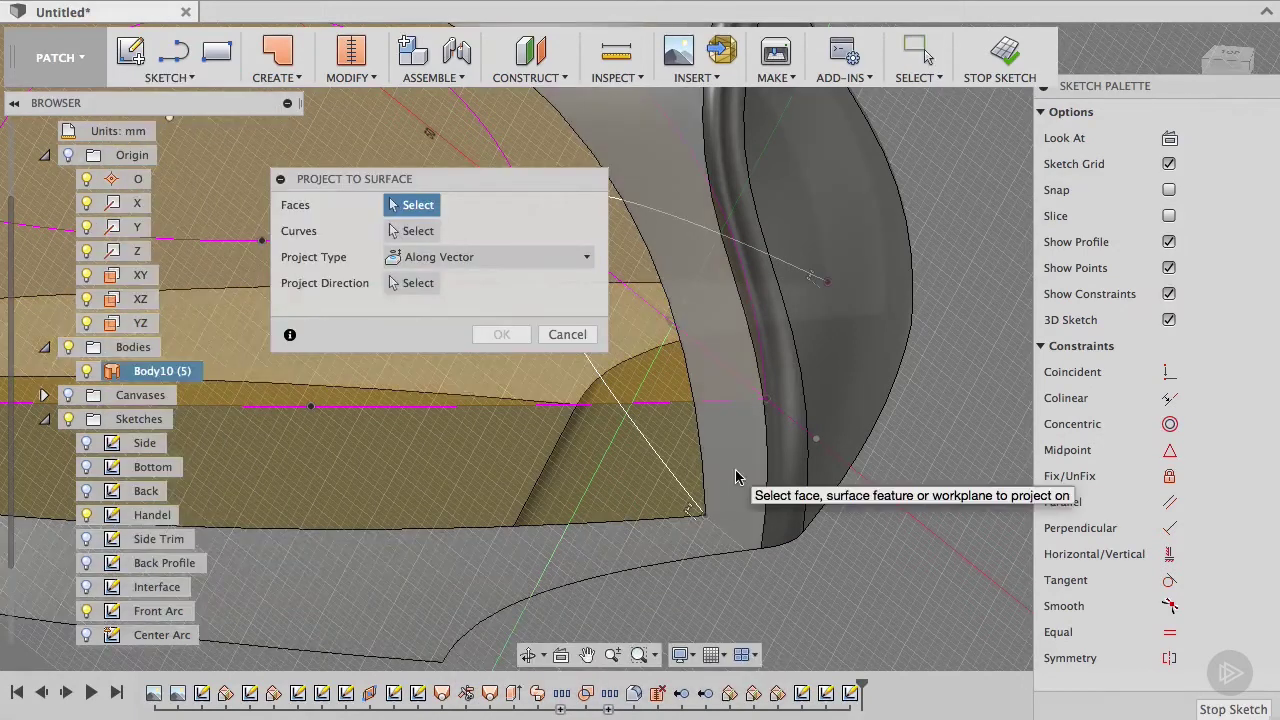
{"action": "left_click", "coordinate": [729, 475]}
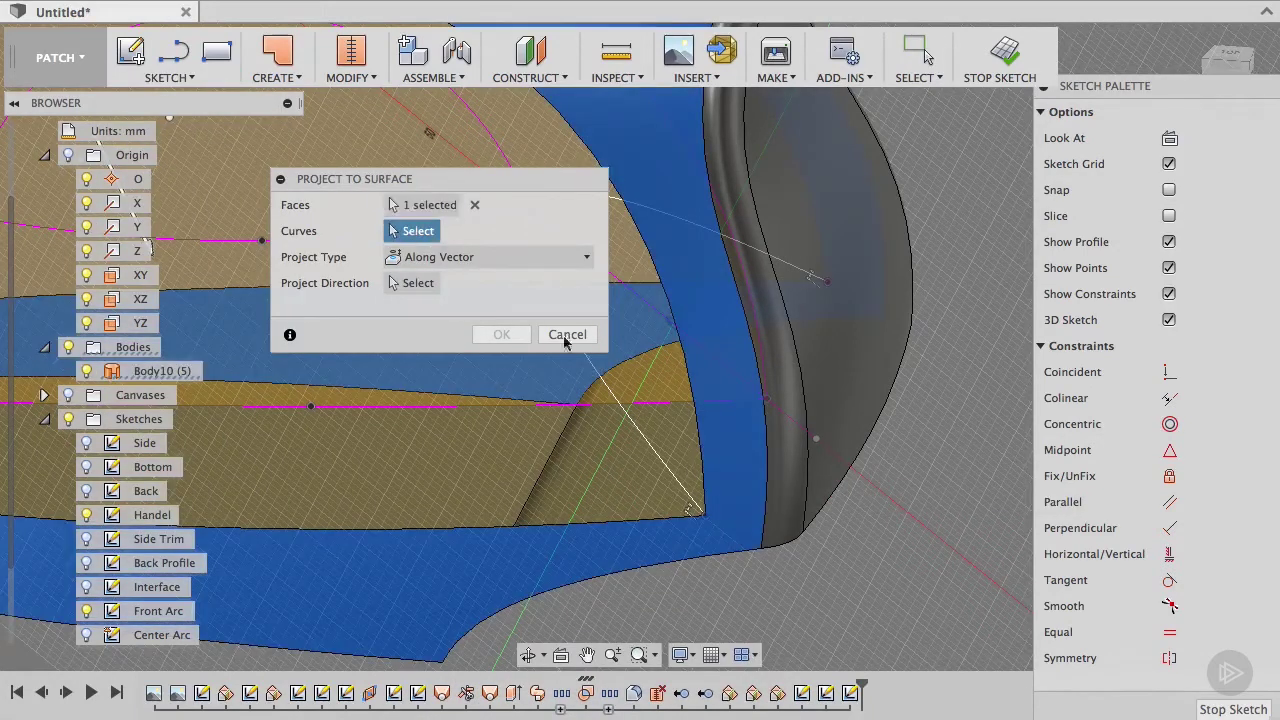
{"action": "left_click", "coordinate": [792, 422]}
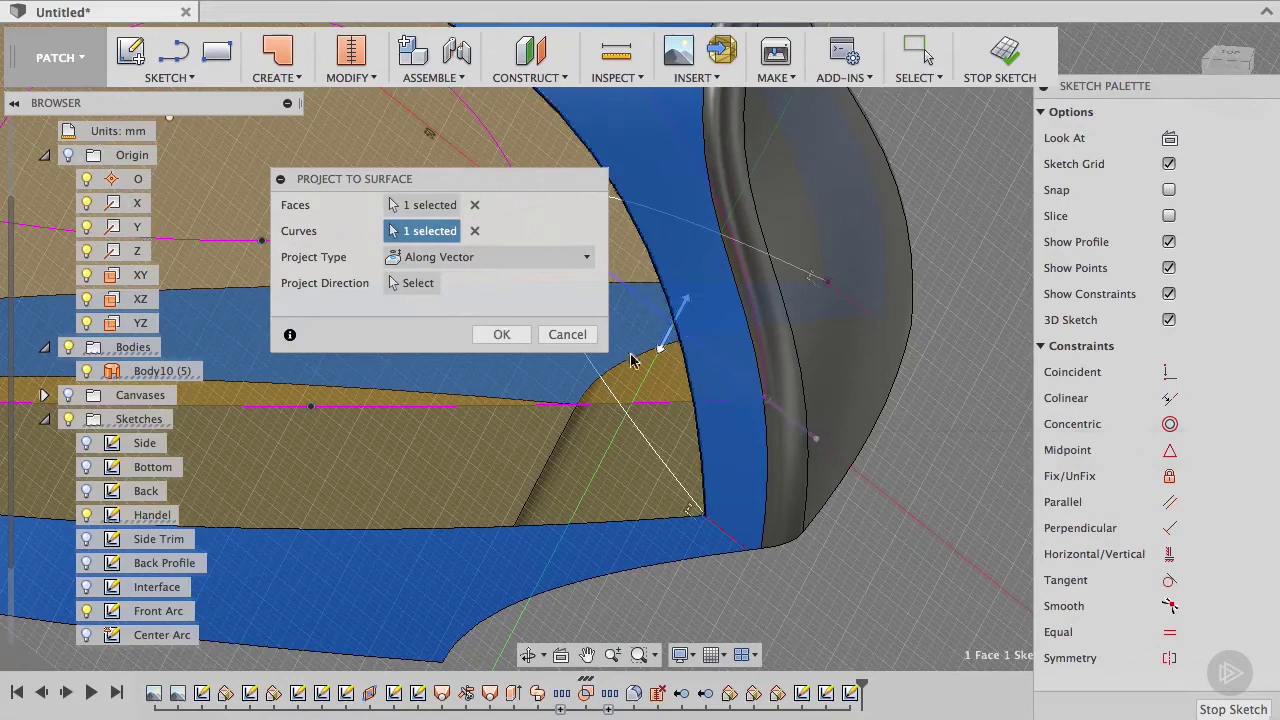
{"action": "left_click", "coordinate": [414, 283]}
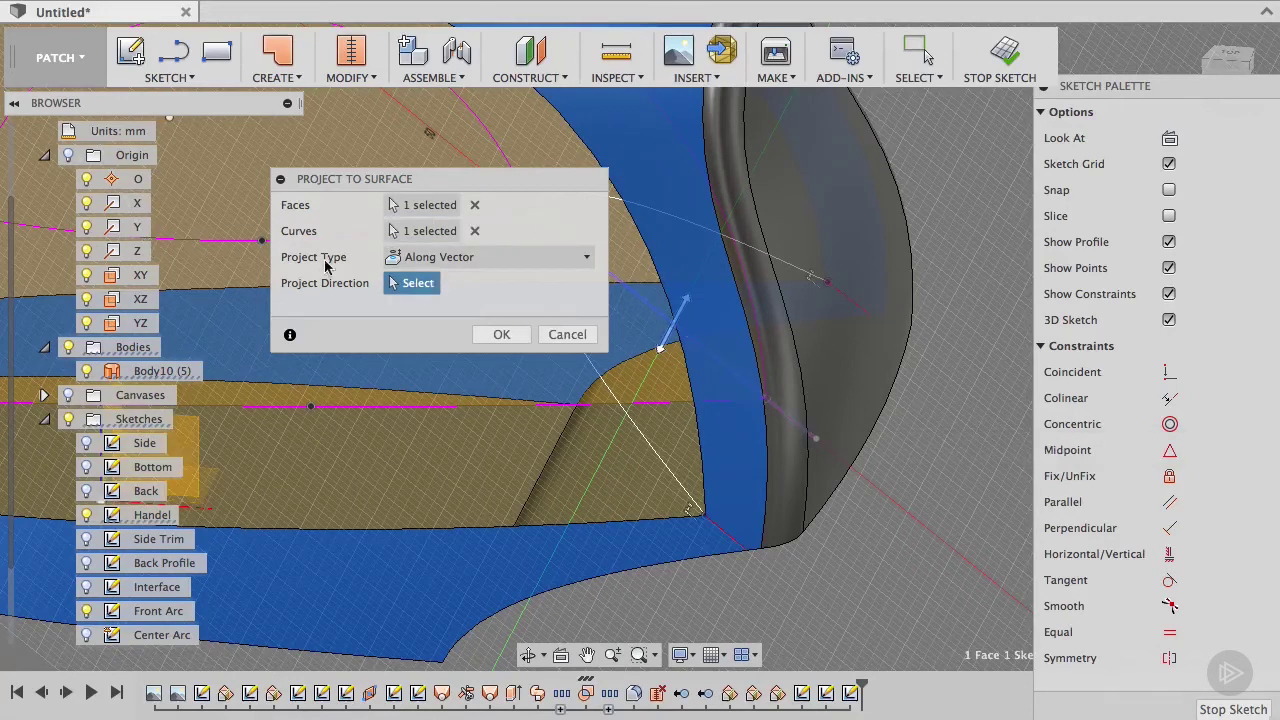
{"action": "left_click", "coordinate": [116, 229]}
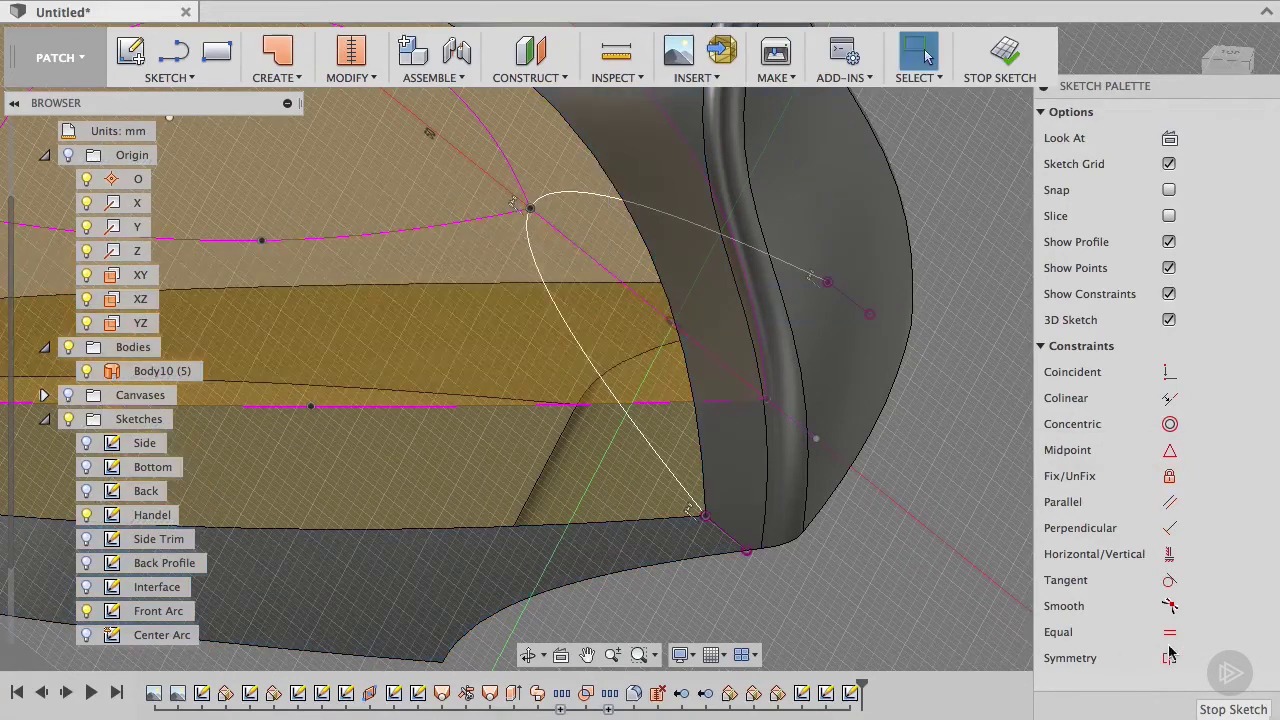
Make the spline tangent to the projected curve, check it from front and side, and finish the sketch.
{"action": "left_click", "coordinate": [1169, 580]}
{"action": "left_click", "coordinate": [670, 482]}
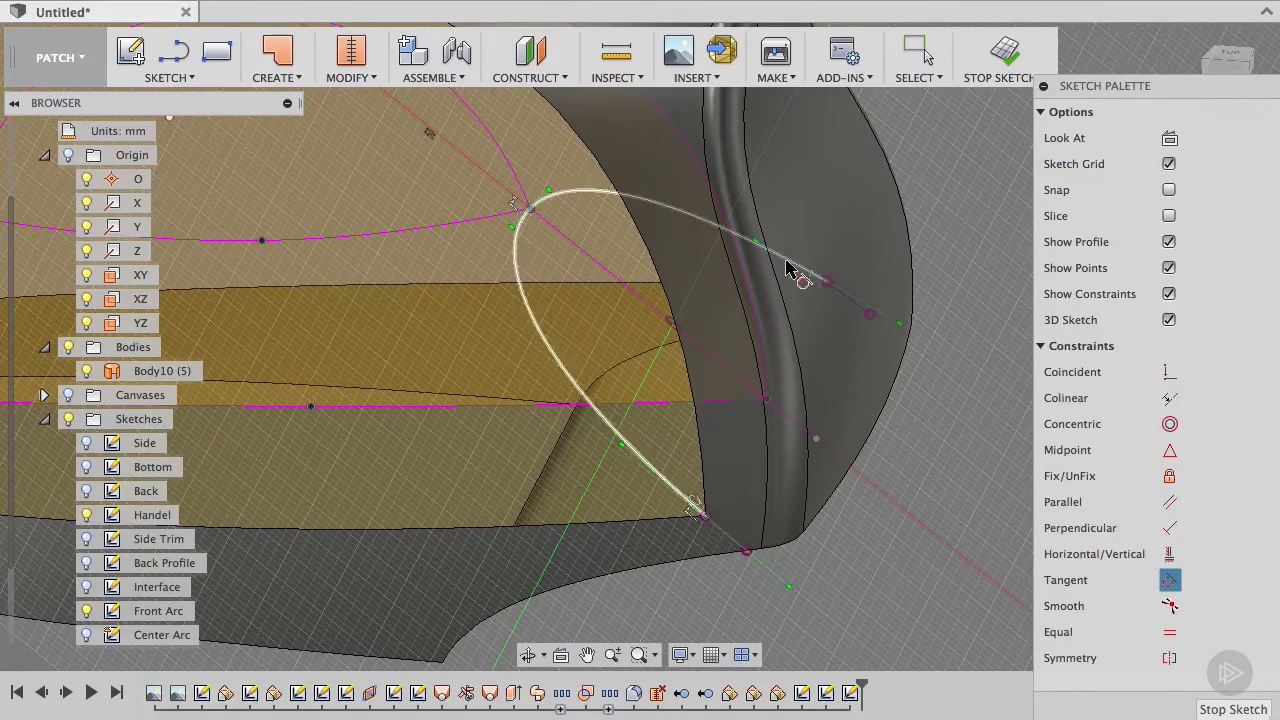
{"action": "left_click", "coordinate": [803, 279]}
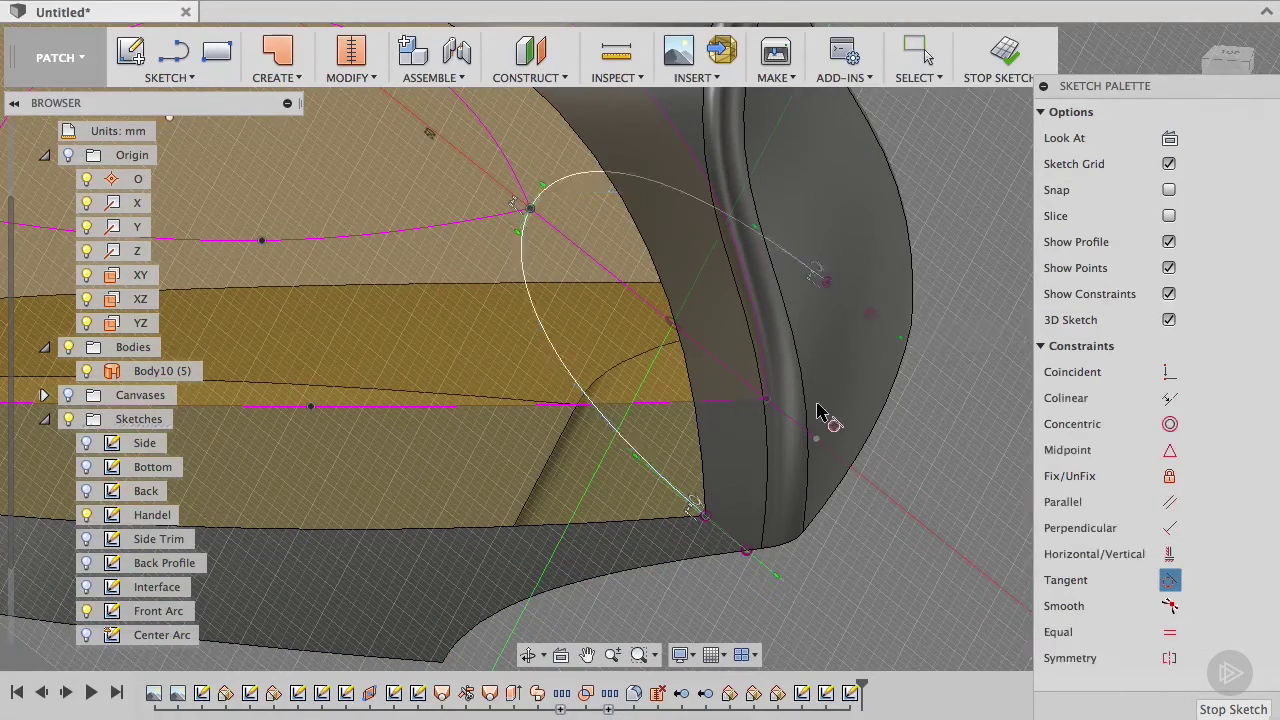
{"action": "mouse_move", "coordinate": [829, 420]}
{"action": "middle_mouse_down", "text": "shift"}
{"action": "mouse_move", "coordinate": [851, 423]}
{"action": "mouse_move", "coordinate": [714, 440]}
{"action": "mouse_move", "coordinate": [944, 431]}
{"action": "middle_mouse_up", "text": "shift"}
{"action": "scroll", "coordinate": [680, 237], "scroll_direction": "up", "scroll_amount": 3}
{"action": "middle_click_drag", "start_coordinate": [680, 237], "coordinate": [588, 230], "text": "shift"}
{"action": "scroll", "coordinate": [582, 233], "scroll_direction": "up", "scroll_amount": 2}
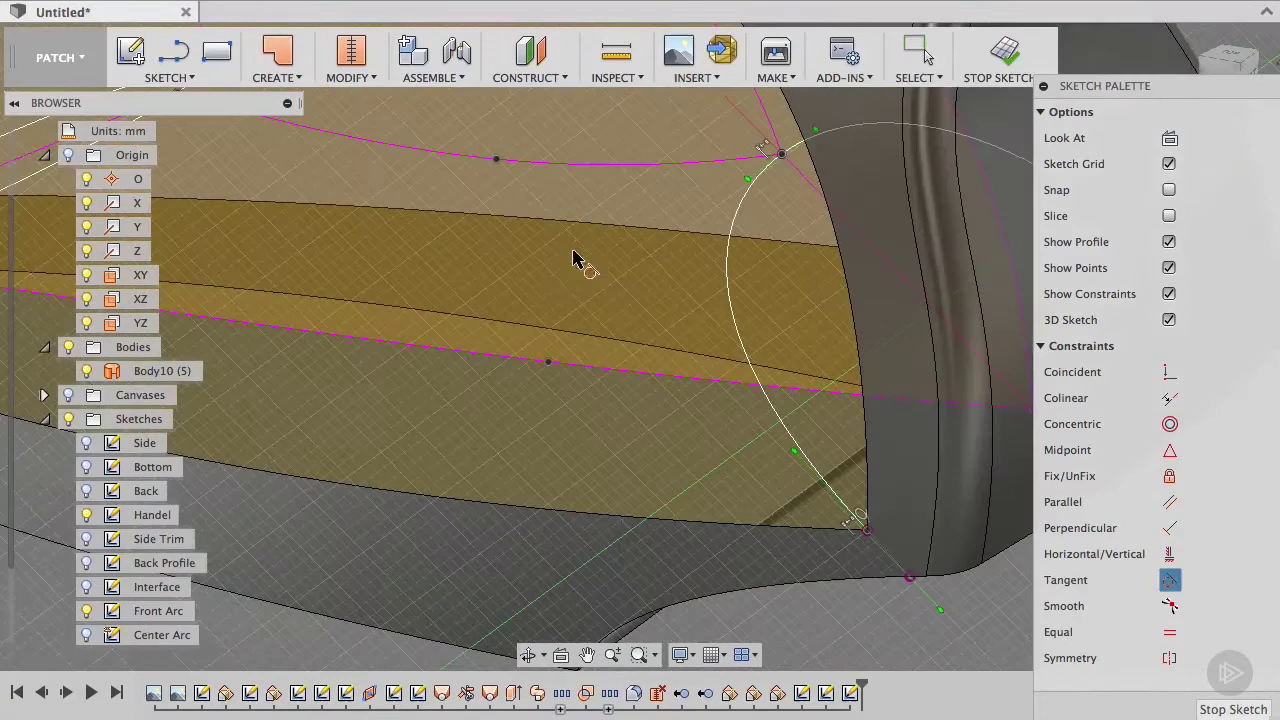
{"action": "scroll", "coordinate": [527, 330], "scroll_direction": "down", "scroll_amount": 5}
{"action": "left_click", "coordinate": [1004, 50]}
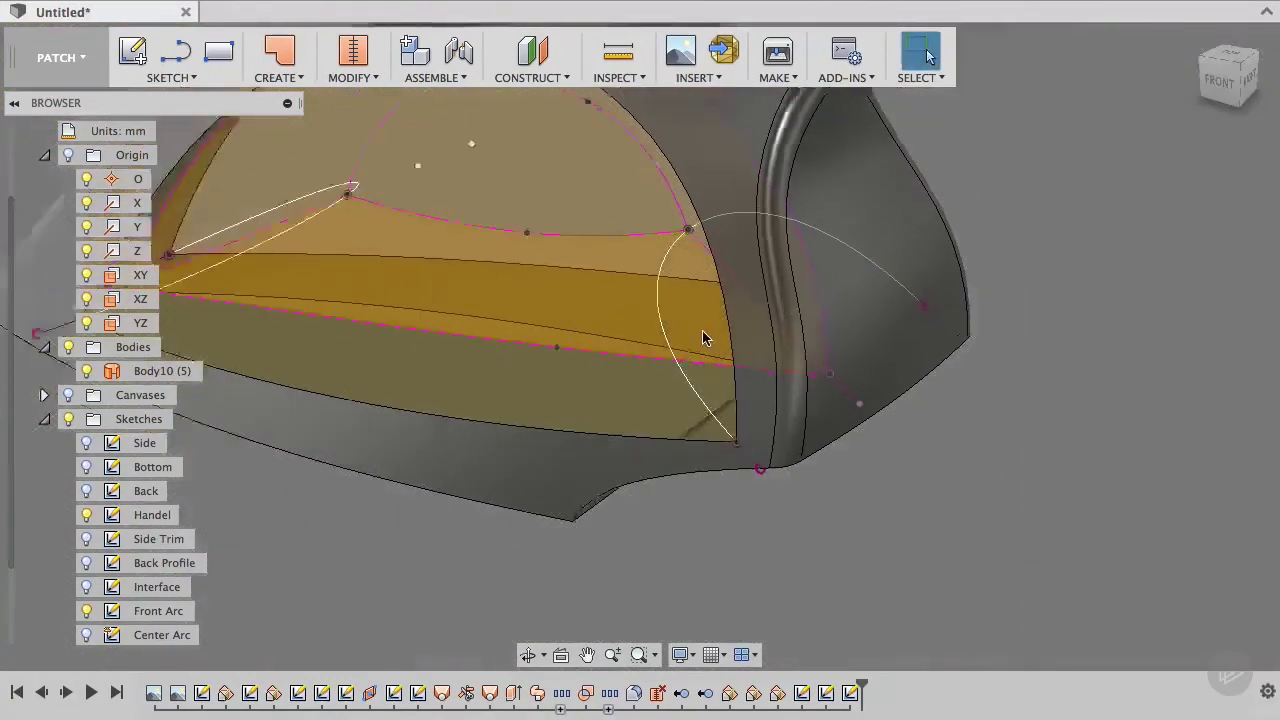
Start a new loft through the bottom edge, upper curve and lower edge as three profiles.
{"action": "left_click", "coordinate": [279, 74]}
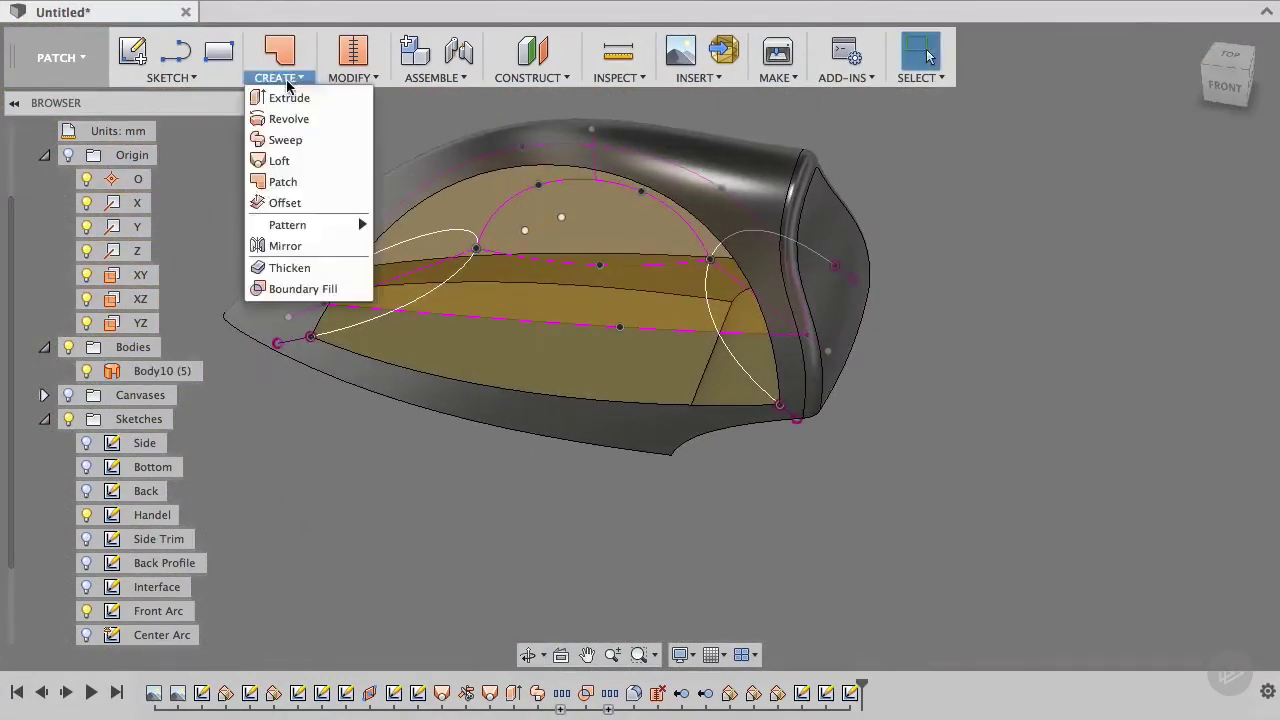
{"action": "left_click", "coordinate": [305, 162]}
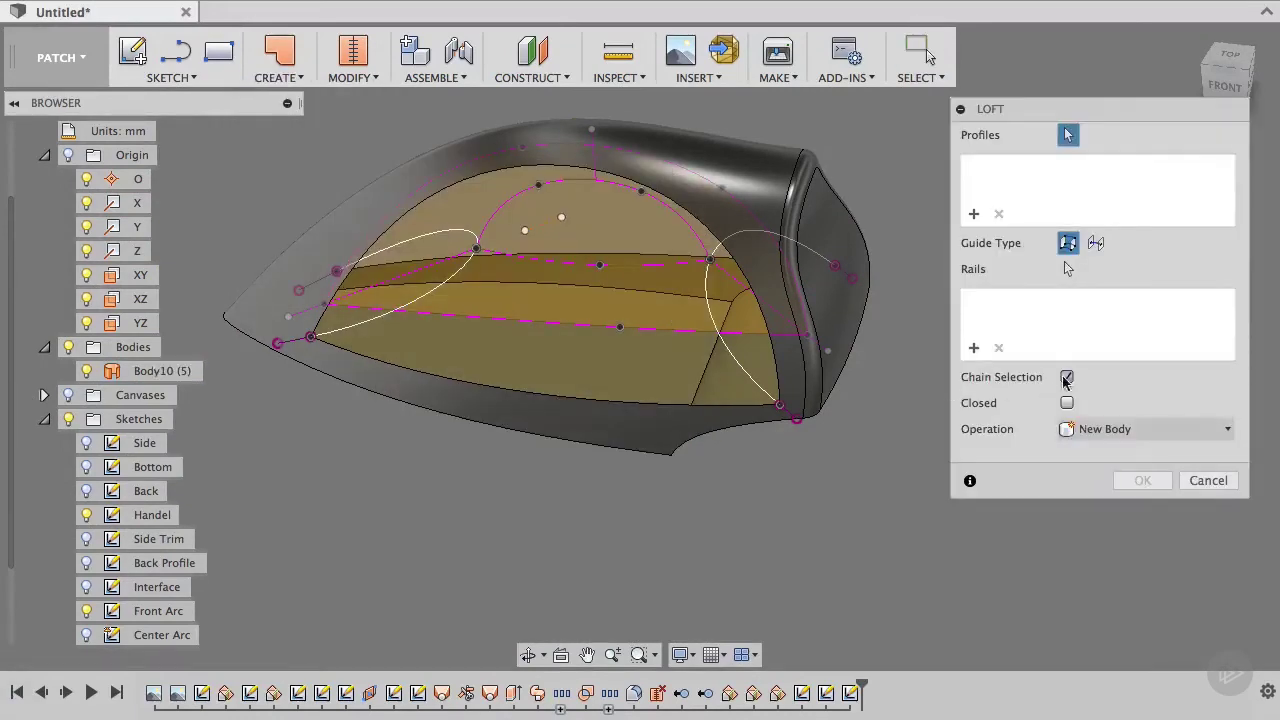
{"action": "left_click", "coordinate": [686, 405]}
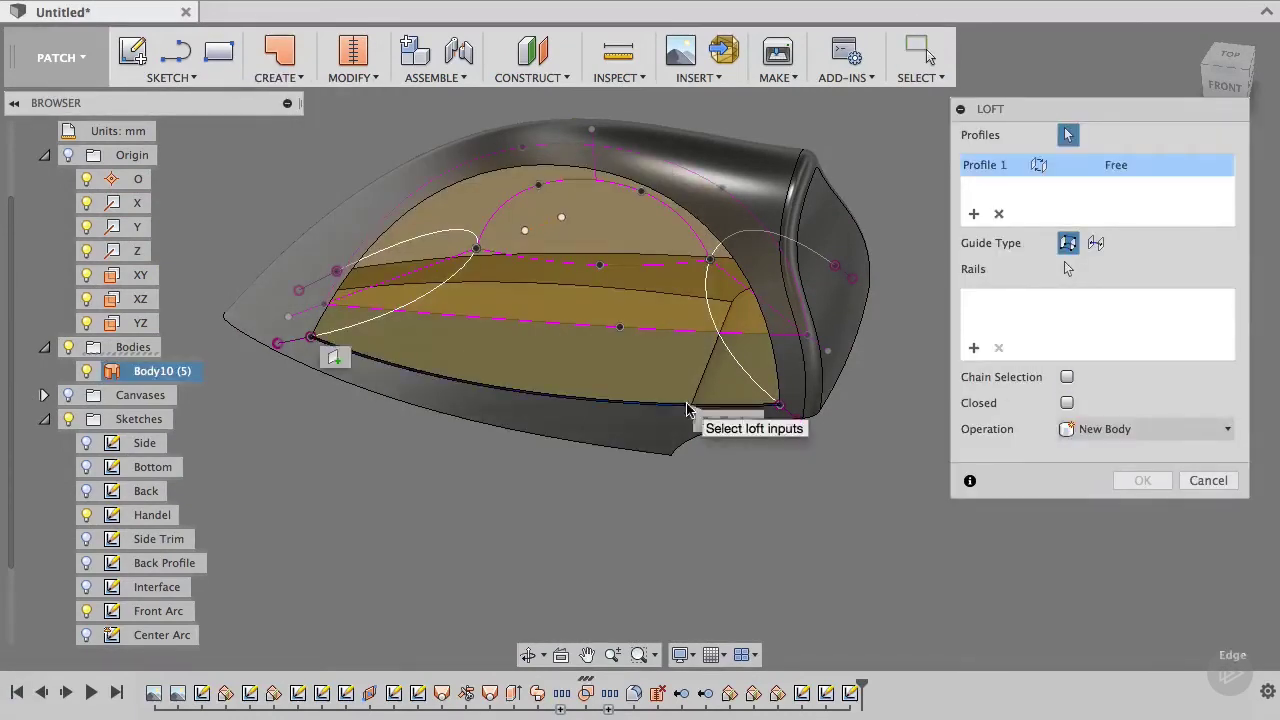
{"action": "left_click", "coordinate": [667, 268]}
{"action": "middle_click_drag", "start_coordinate": [690, 360], "coordinate": [660, 368], "text": "shift"}
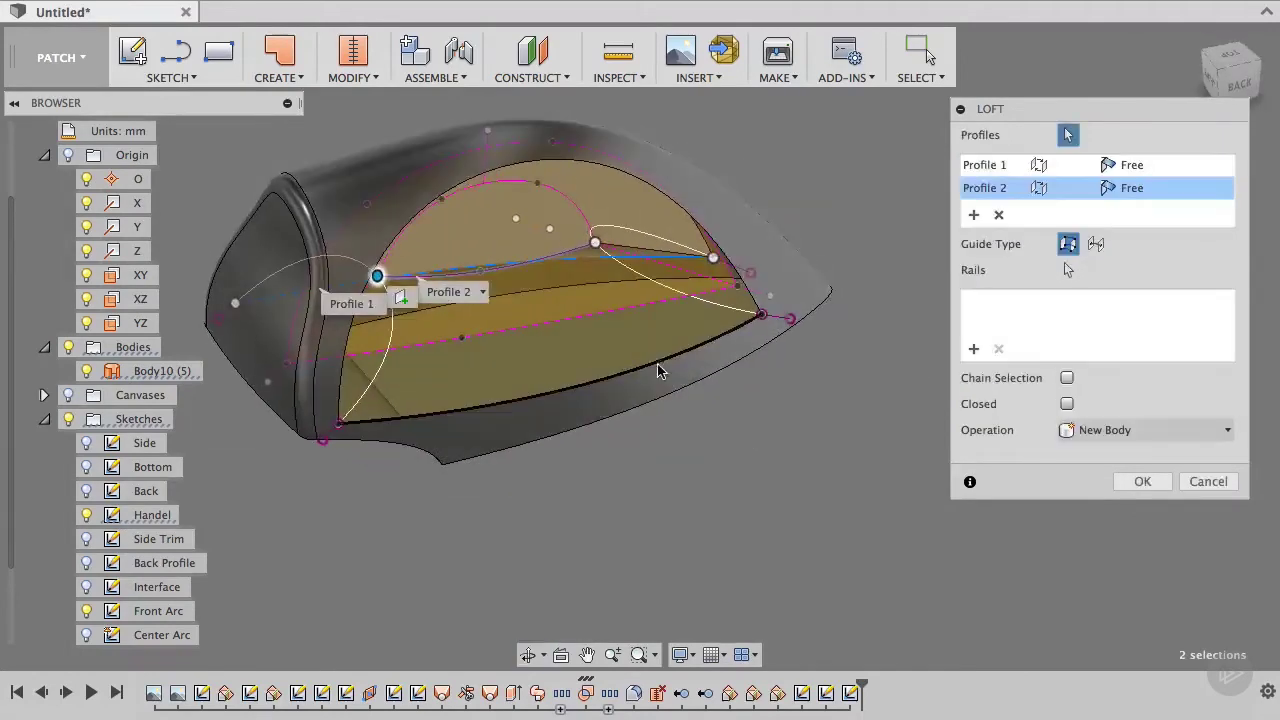
{"action": "left_click", "coordinate": [658, 368]}
Add the curve and the bottom edge as the loft's two rails and orbit around the preview.
{"action": "left_click", "coordinate": [1065, 292]}
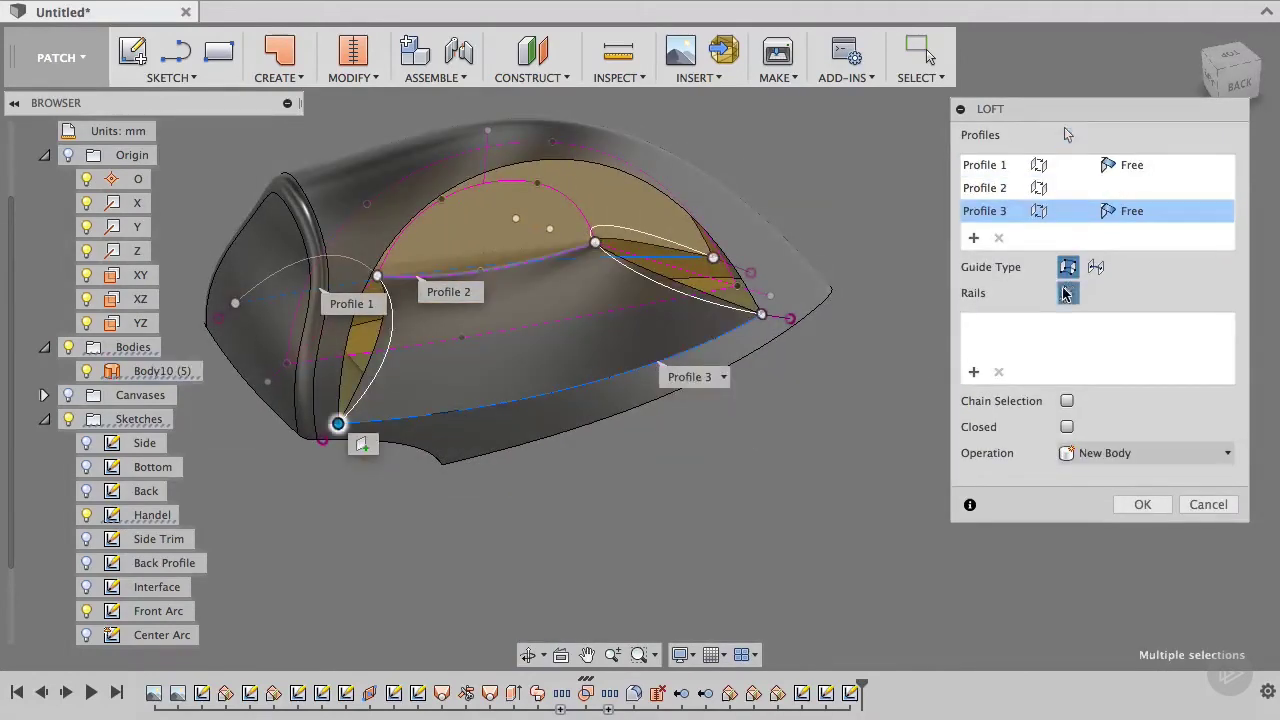
{"action": "left_click", "coordinate": [720, 313]}
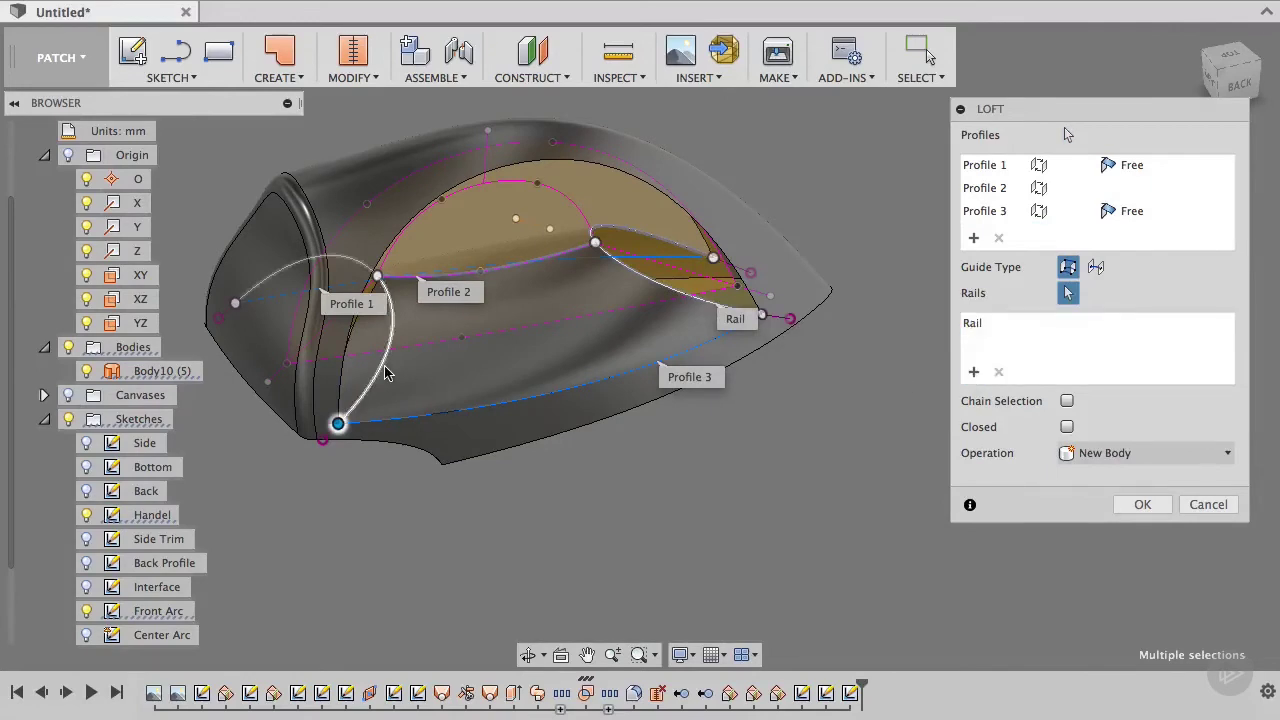
{"action": "left_click", "coordinate": [549, 430]}
{"action": "middle_click_drag", "start_coordinate": [636, 470], "coordinate": [685, 410], "text": "shift"}
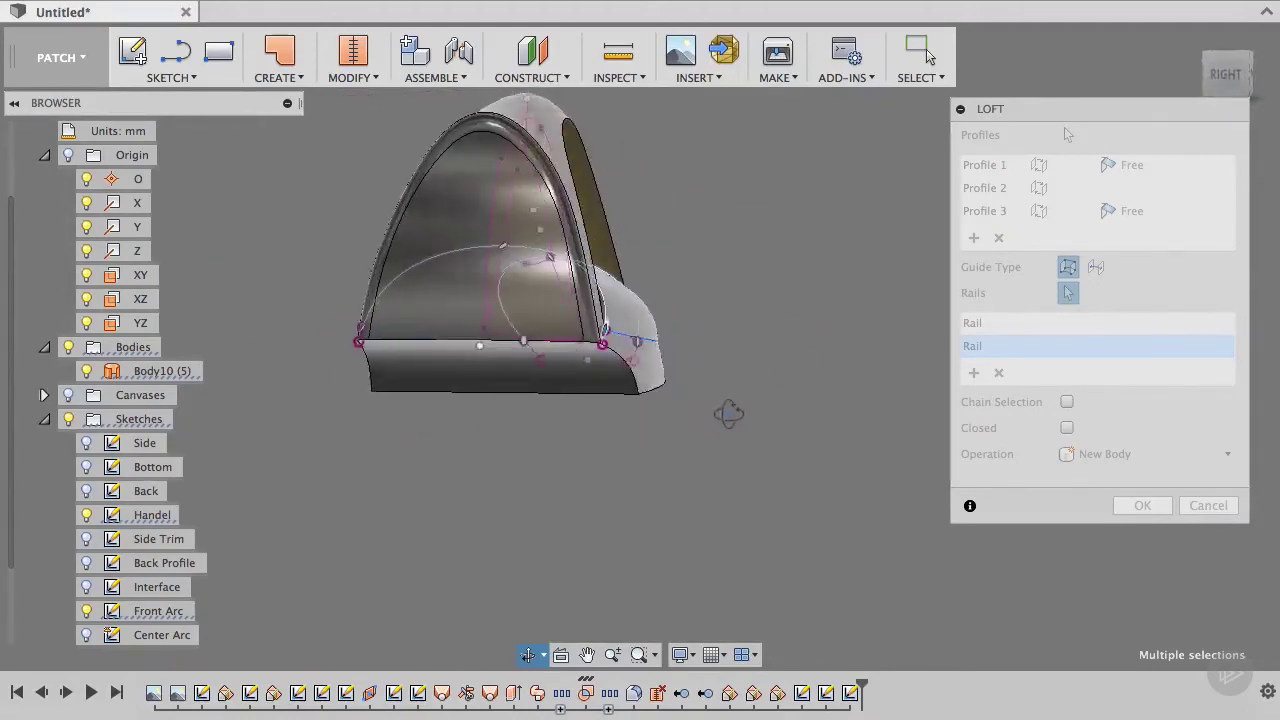
{"action": "middle_click_drag", "start_coordinate": [729, 413], "coordinate": [795, 425], "text": "shift"}
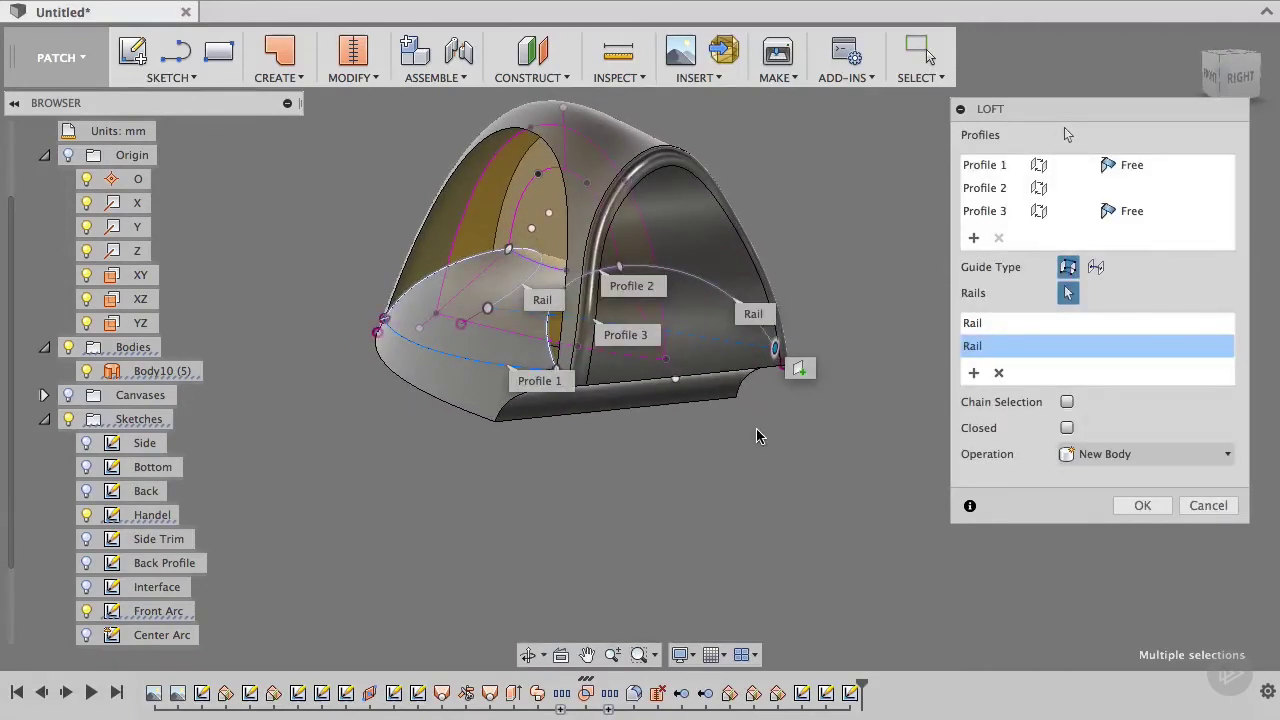
Set Profile 1 and Profile 3 end conditions to Tangent.
{"action": "left_click", "coordinate": [1132, 168]}
{"action": "left_click", "coordinate": [1138, 211]}
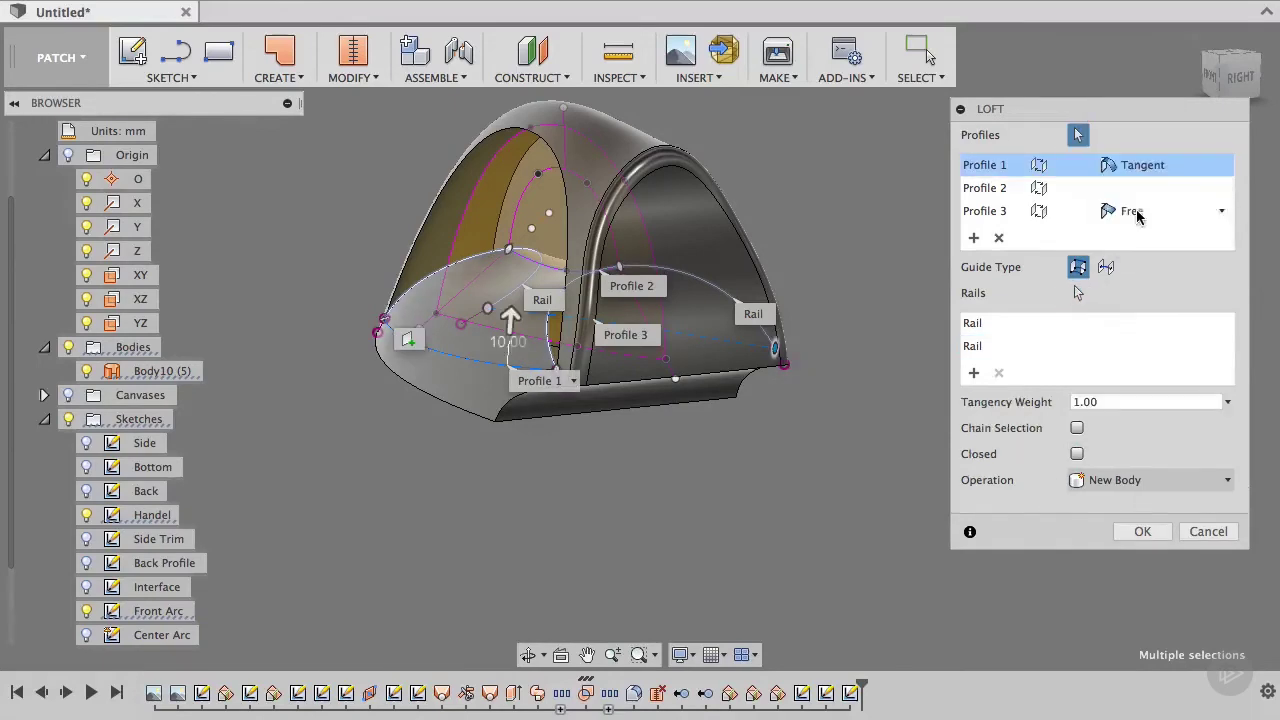
{"action": "left_click", "coordinate": [1132, 211]}
{"action": "left_click", "coordinate": [1135, 256]}
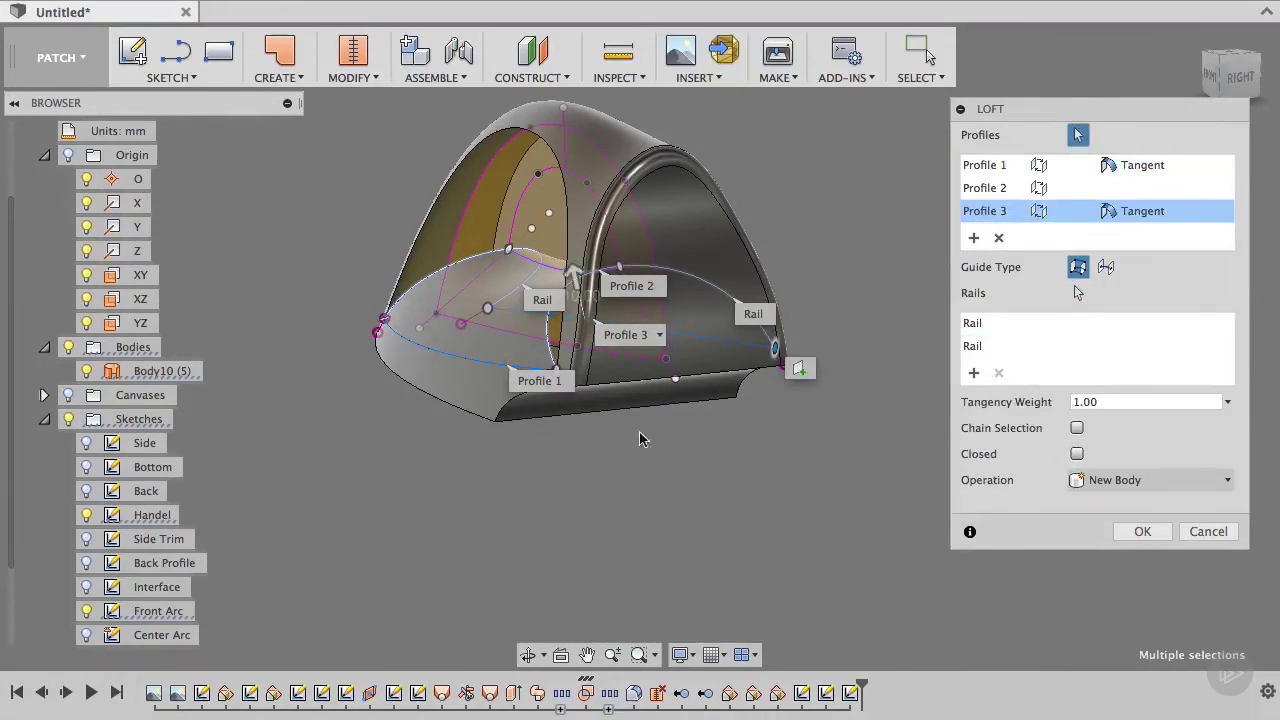
Inspect the tangent loft from several angles and commit it as new body Body19.
{"action": "middle_click_drag", "start_coordinate": [738, 436], "coordinate": [691, 416], "text": "shift"}
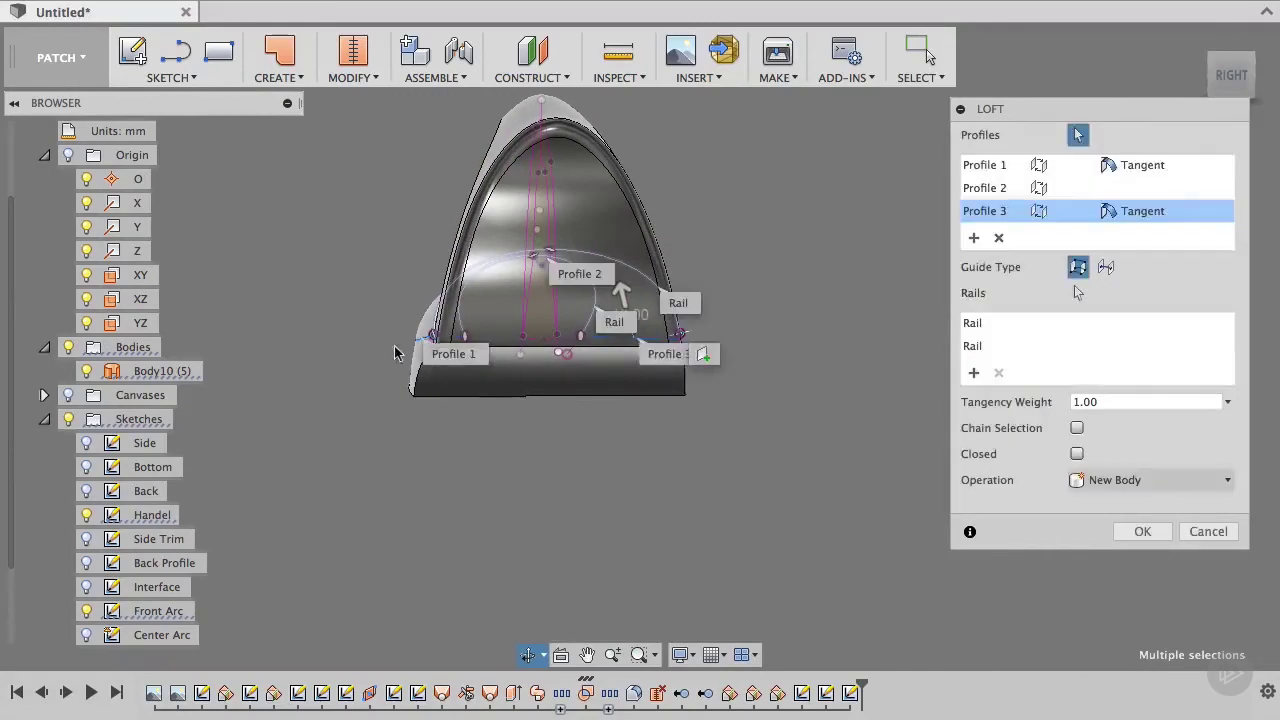
{"action": "middle_click_drag", "start_coordinate": [418, 335], "coordinate": [716, 374], "text": "shift"}
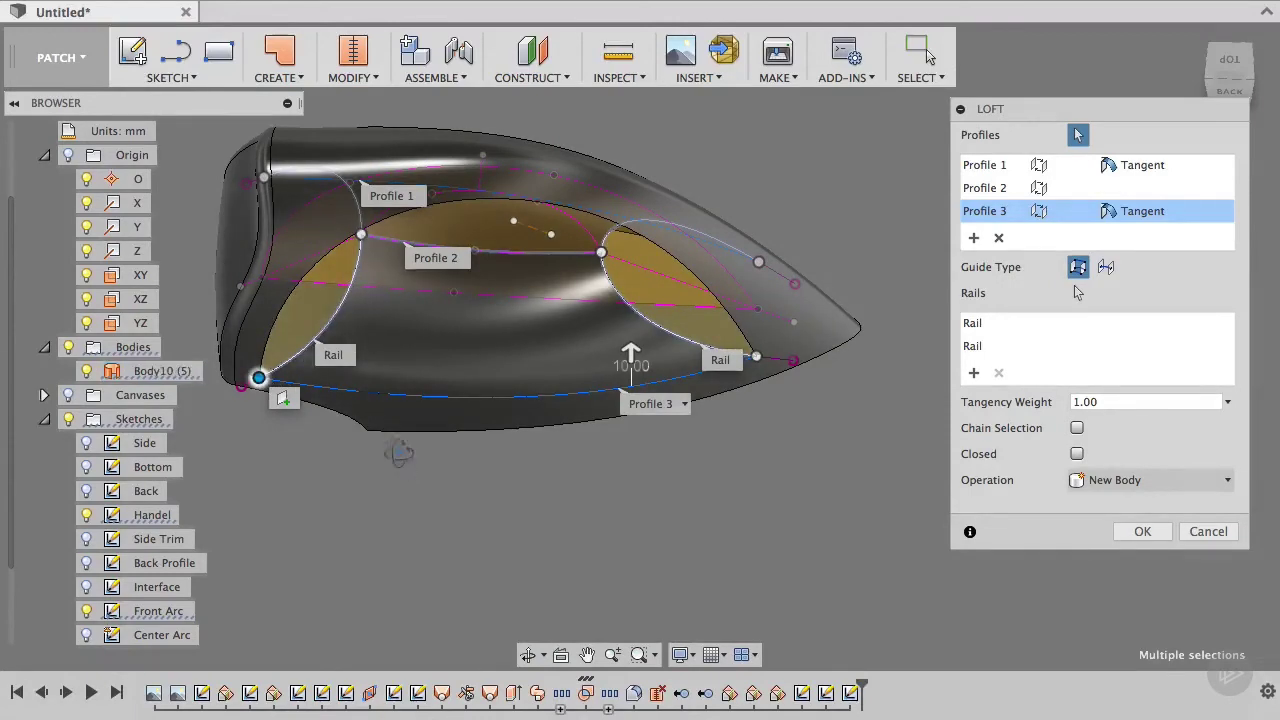
{"action": "middle_click_drag", "start_coordinate": [278, 376], "coordinate": [416, 373], "text": "shift"}
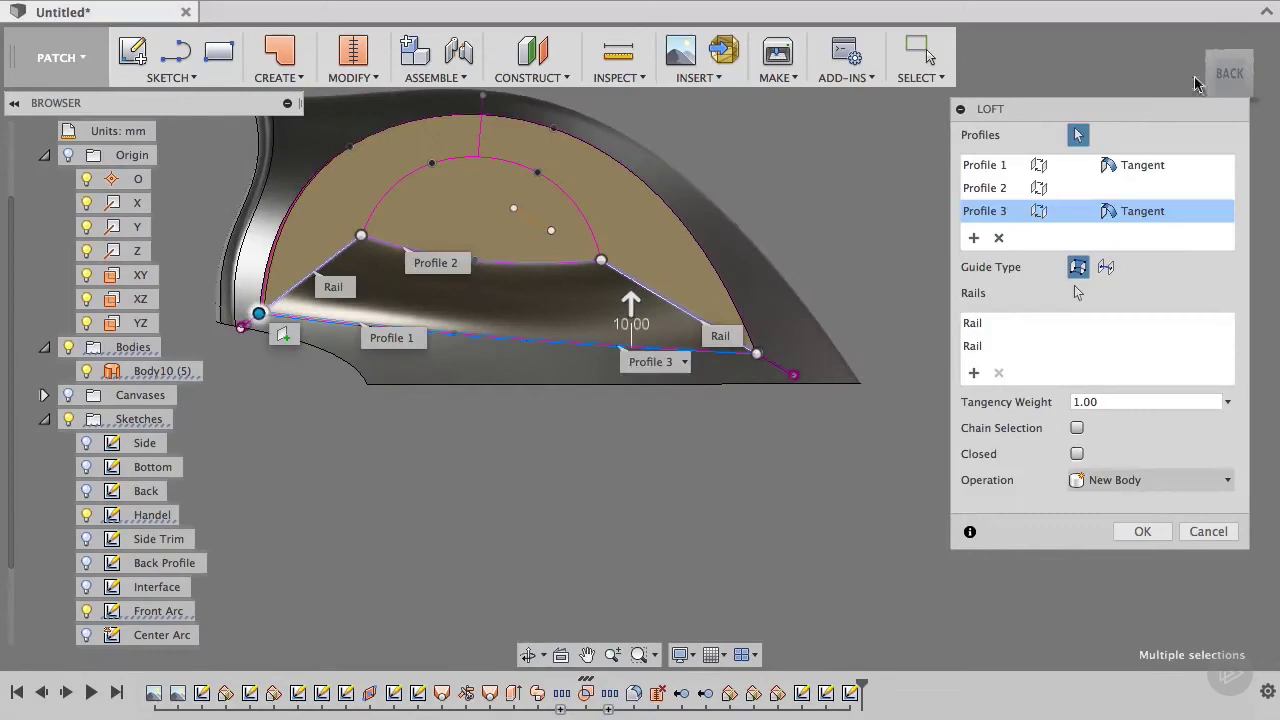
{"action": "middle_click_drag", "start_coordinate": [638, 426], "coordinate": [716, 507]}
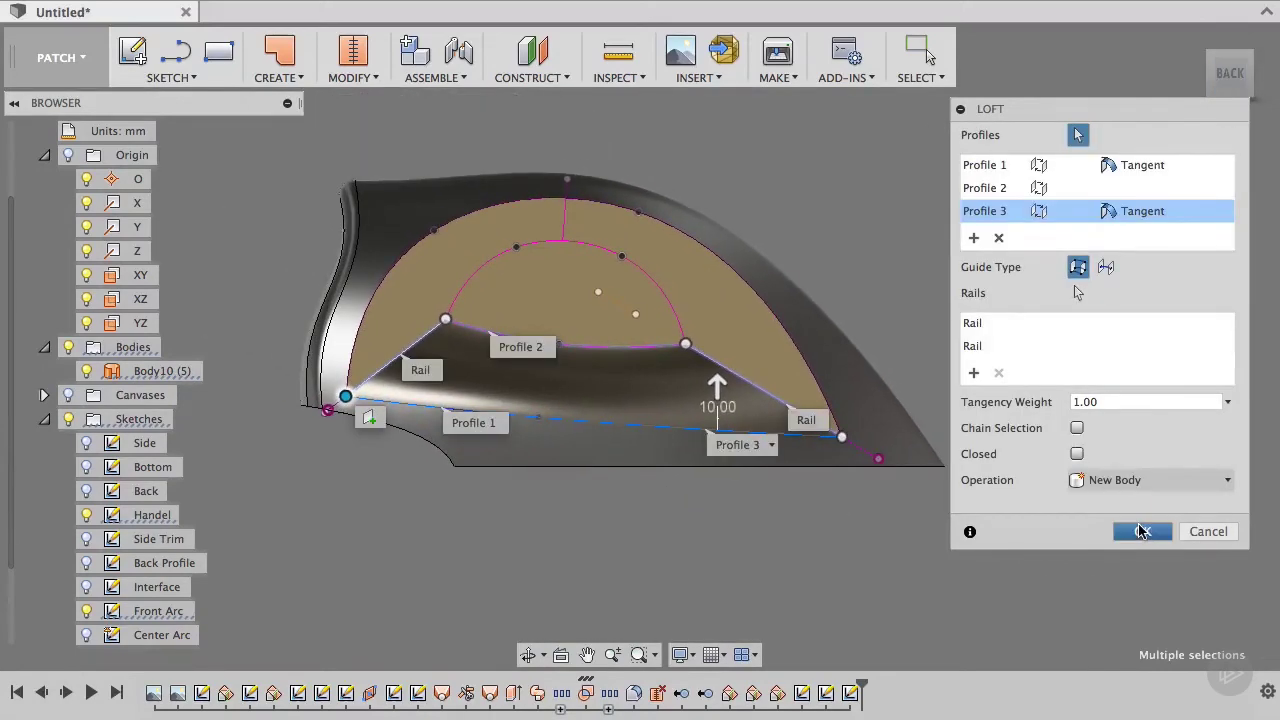
{"action": "left_click", "coordinate": [1141, 531]}
{"action": "middle_click_drag", "start_coordinate": [866, 217], "coordinate": [947, 217]}
{"action": "scroll", "coordinate": [952, 218], "scroll_direction": "up", "scroll_amount": 4}
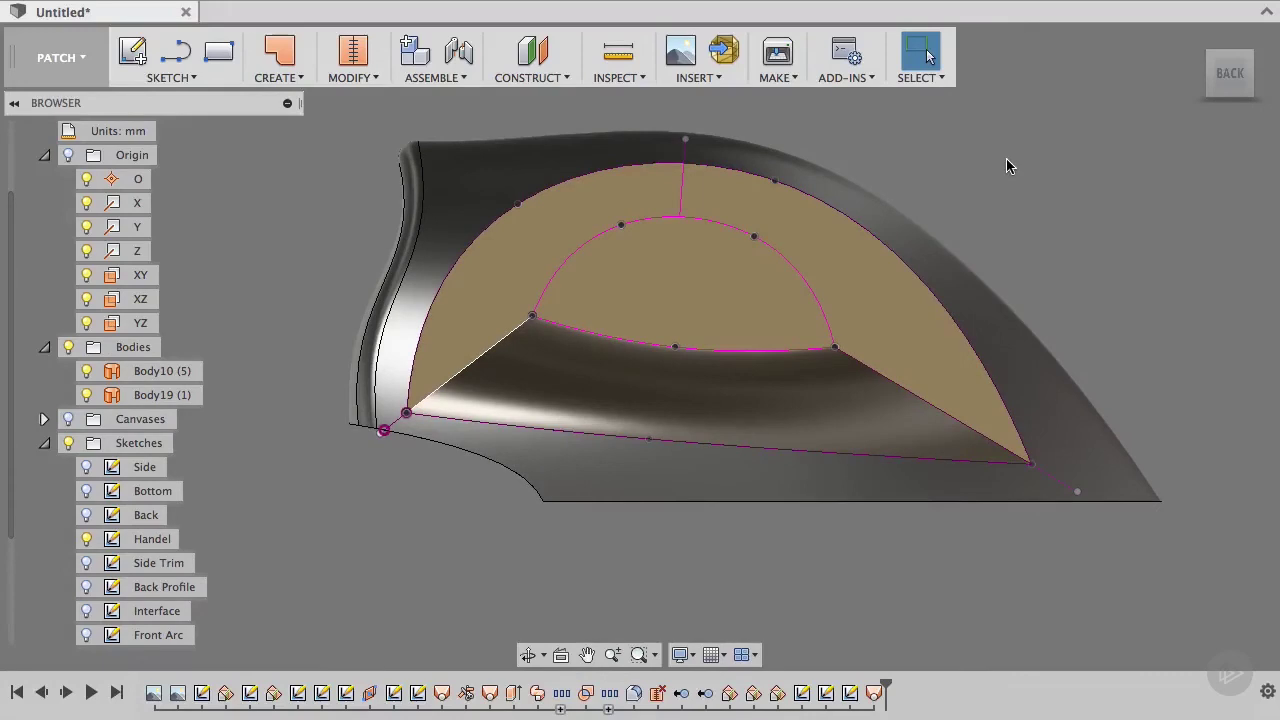
Orbit the model to a back-left view to check how the new side patch fills the opening.
{"action": "middle_click_drag", "start_coordinate": [292, 214], "coordinate": [312, 240], "text": "shift"}
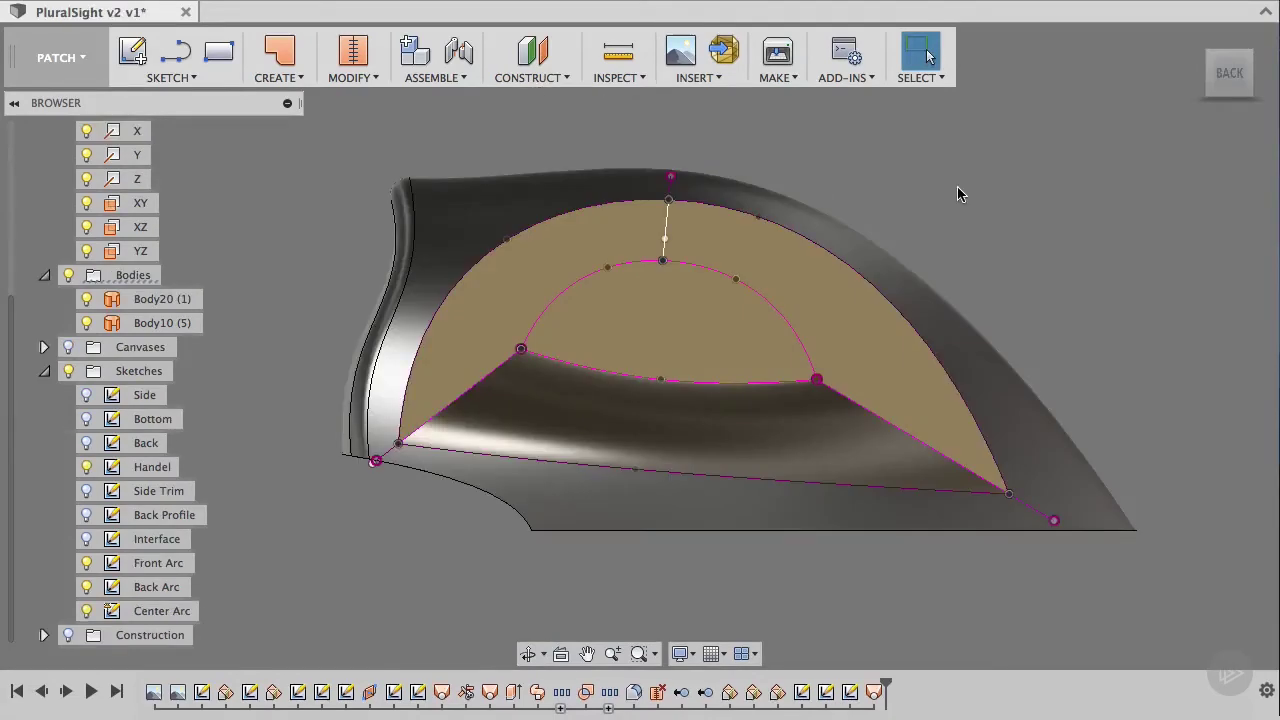
{"action": "middle_click_drag", "start_coordinate": [962, 188], "coordinate": [898, 218], "text": "shift"}
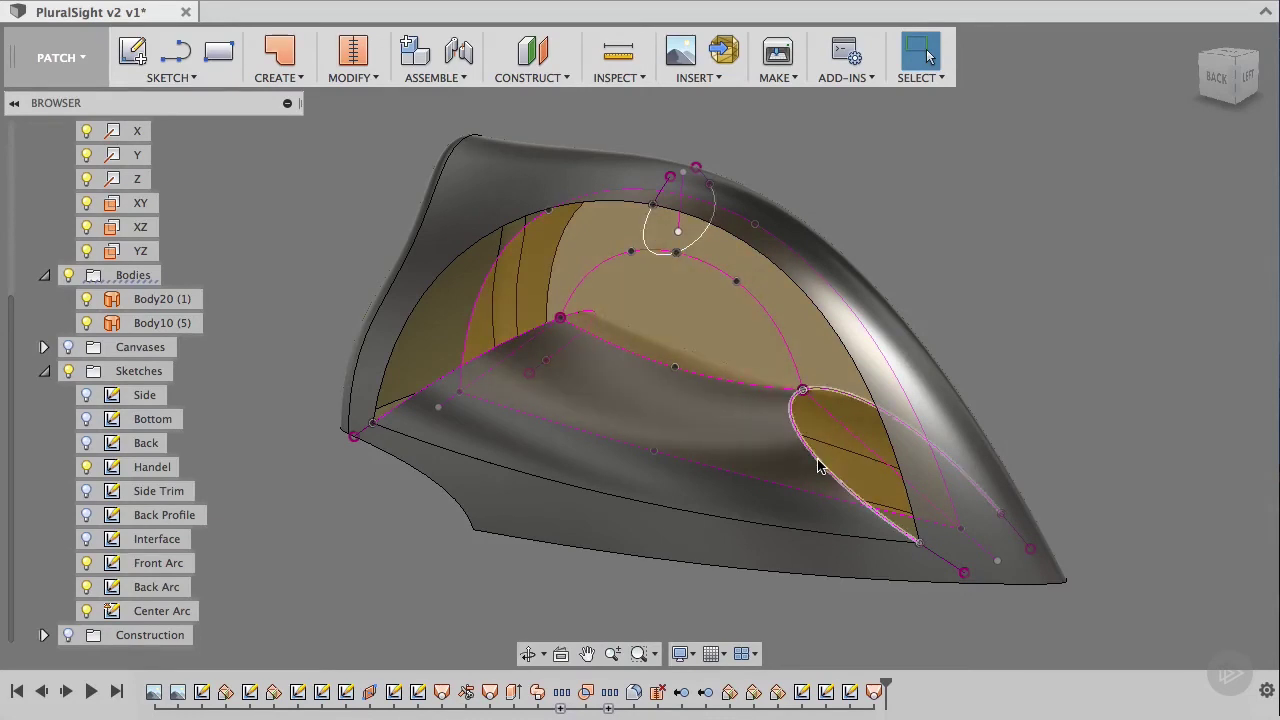
Hide the Back Arc sketch's guide curves, leaving only the Center Arc sketch visible.
{"action": "left_click", "coordinate": [760, 448]}
{"action": "left_click", "coordinate": [156, 587]}
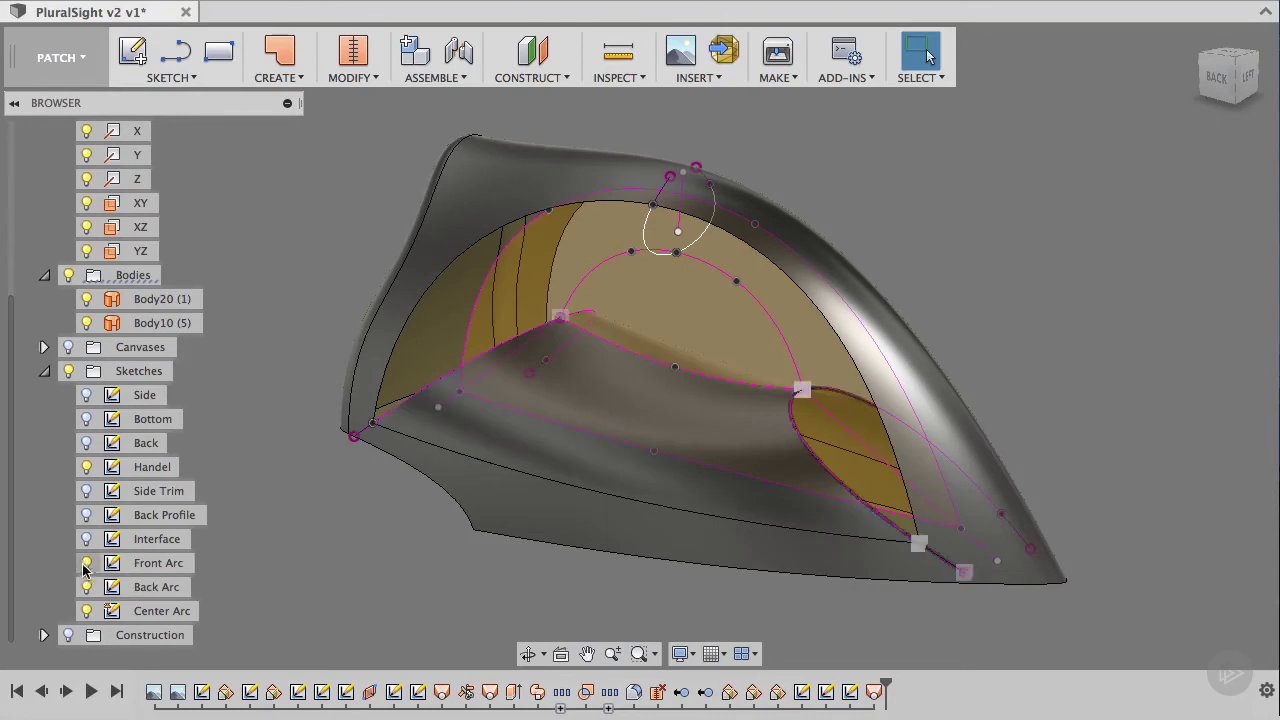
{"action": "left_click", "coordinate": [290, 589]}
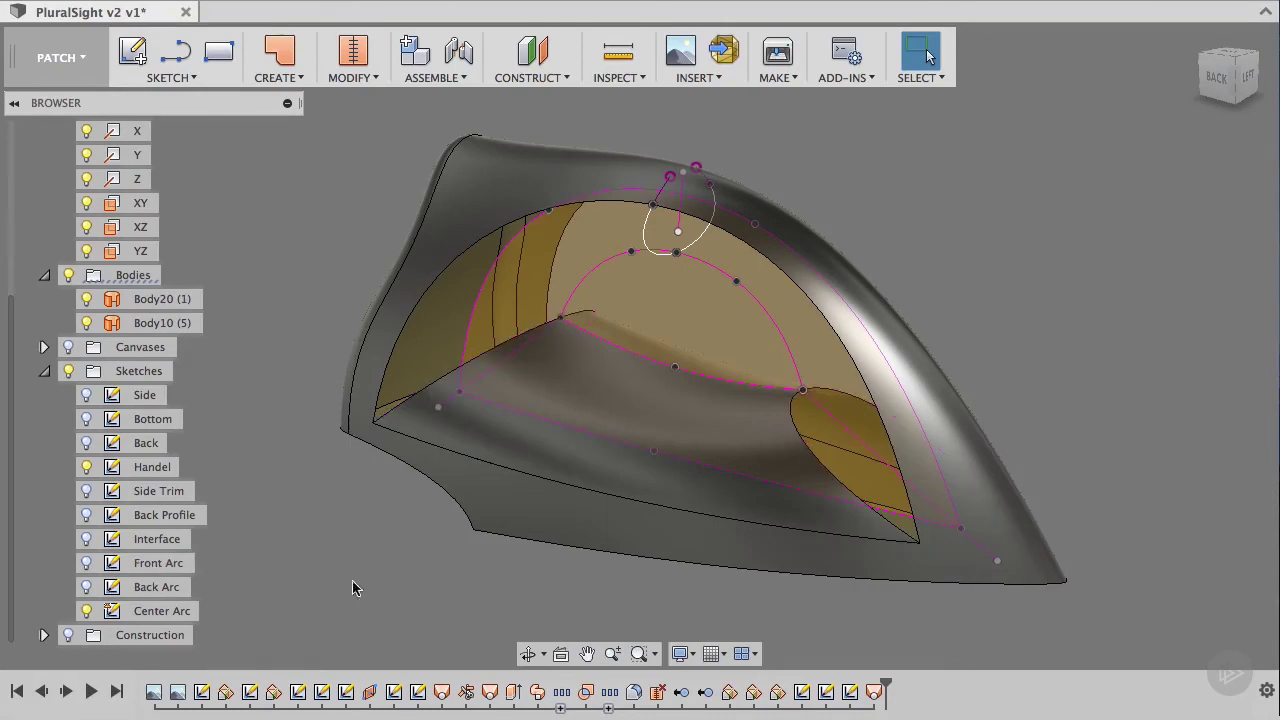
Start a loft with chain selection off, picking the outer rim, inner arc and outer edge as profiles.
{"action": "left_click", "coordinate": [293, 84]}
{"action": "left_click", "coordinate": [286, 160]}
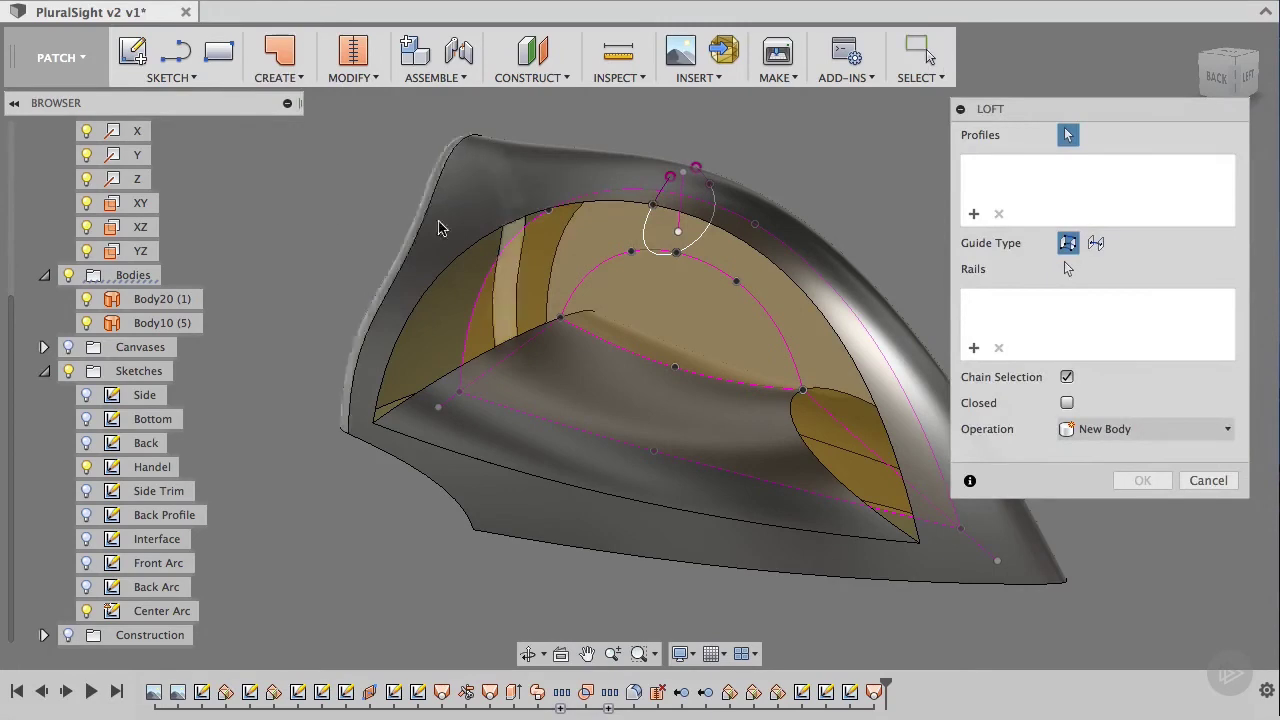
{"action": "left_click", "coordinate": [1067, 378]}
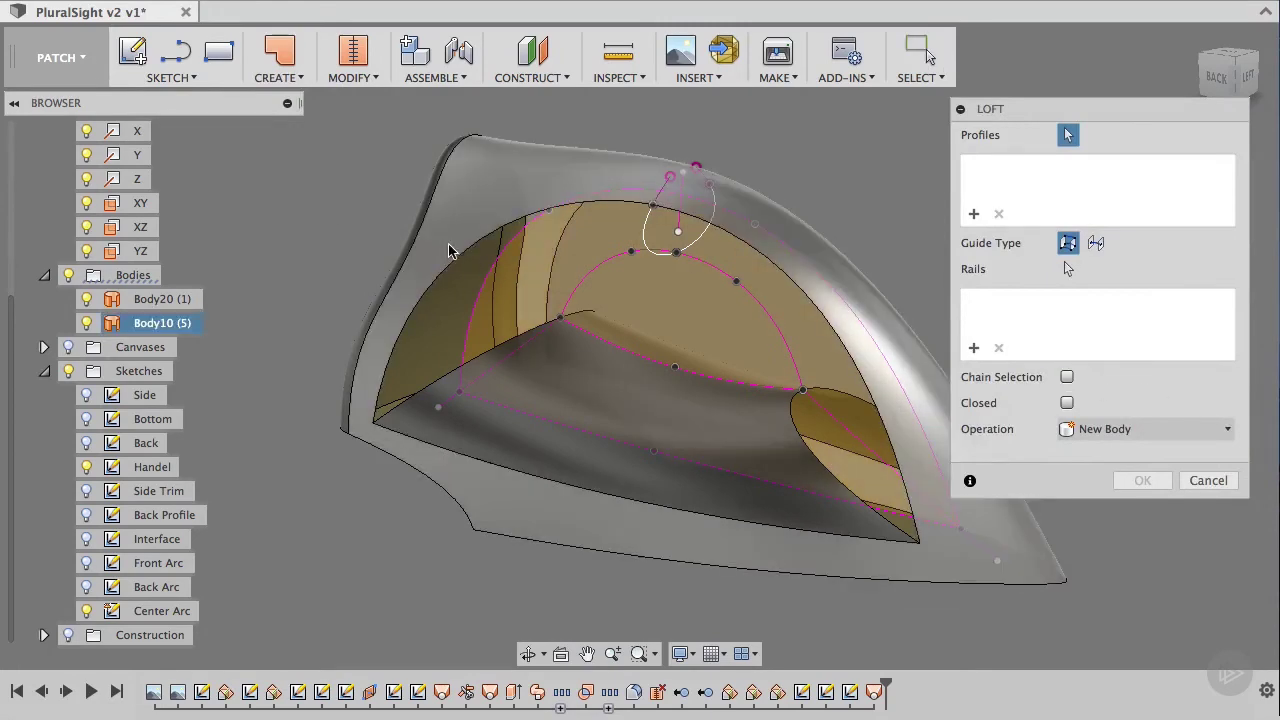
{"action": "left_click", "coordinate": [468, 250]}
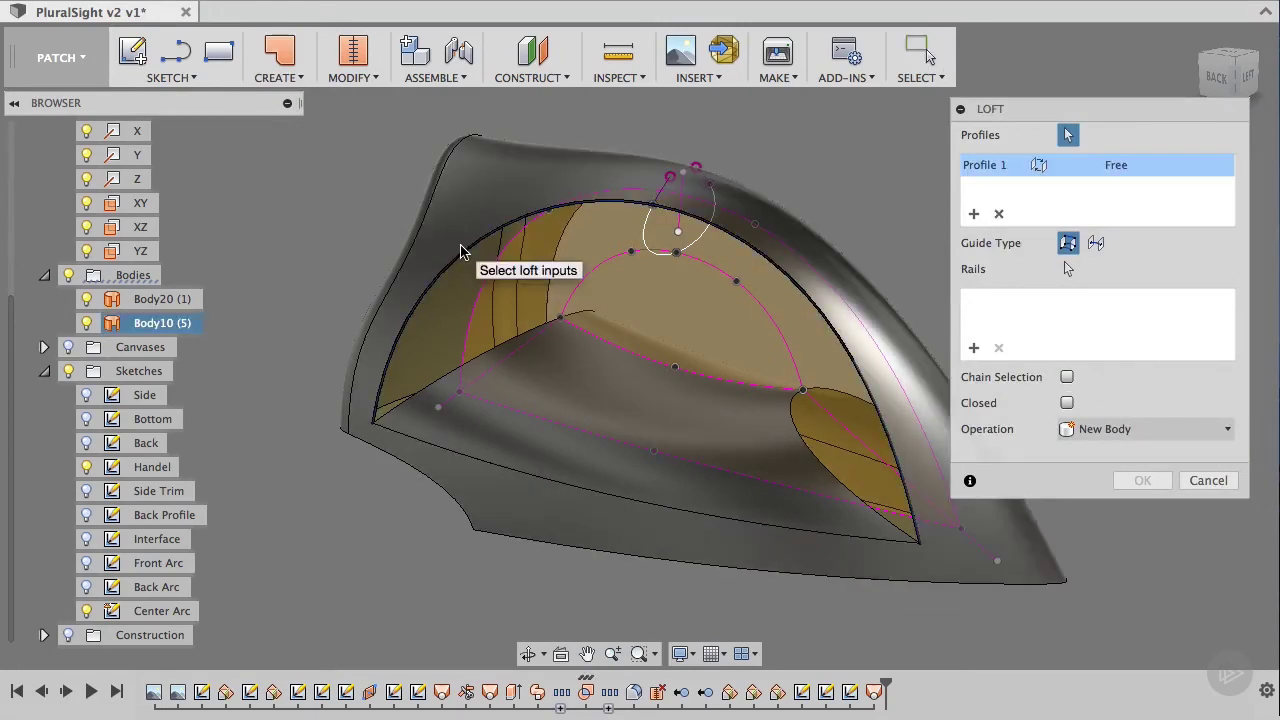
{"action": "left_click", "coordinate": [603, 266]}
{"action": "middle_click_drag", "start_coordinate": [690, 320], "coordinate": [737, 290], "text": "shift"}
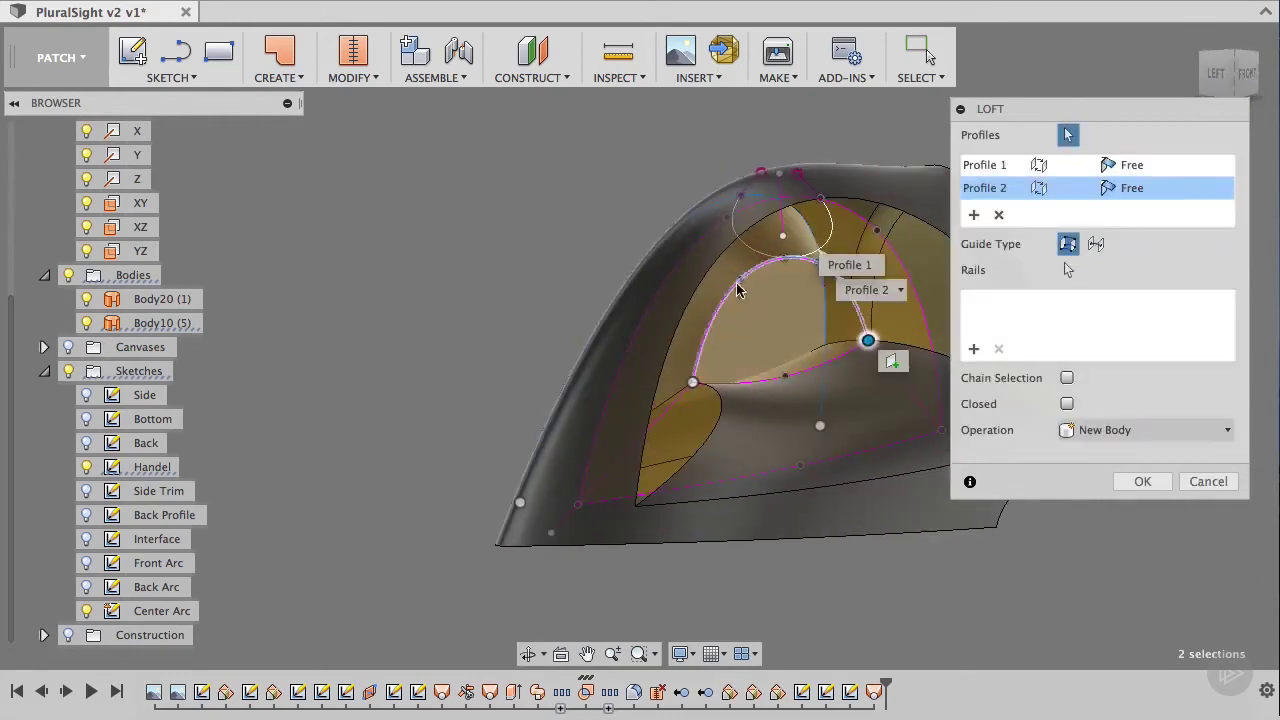
{"action": "left_click", "coordinate": [730, 262]}
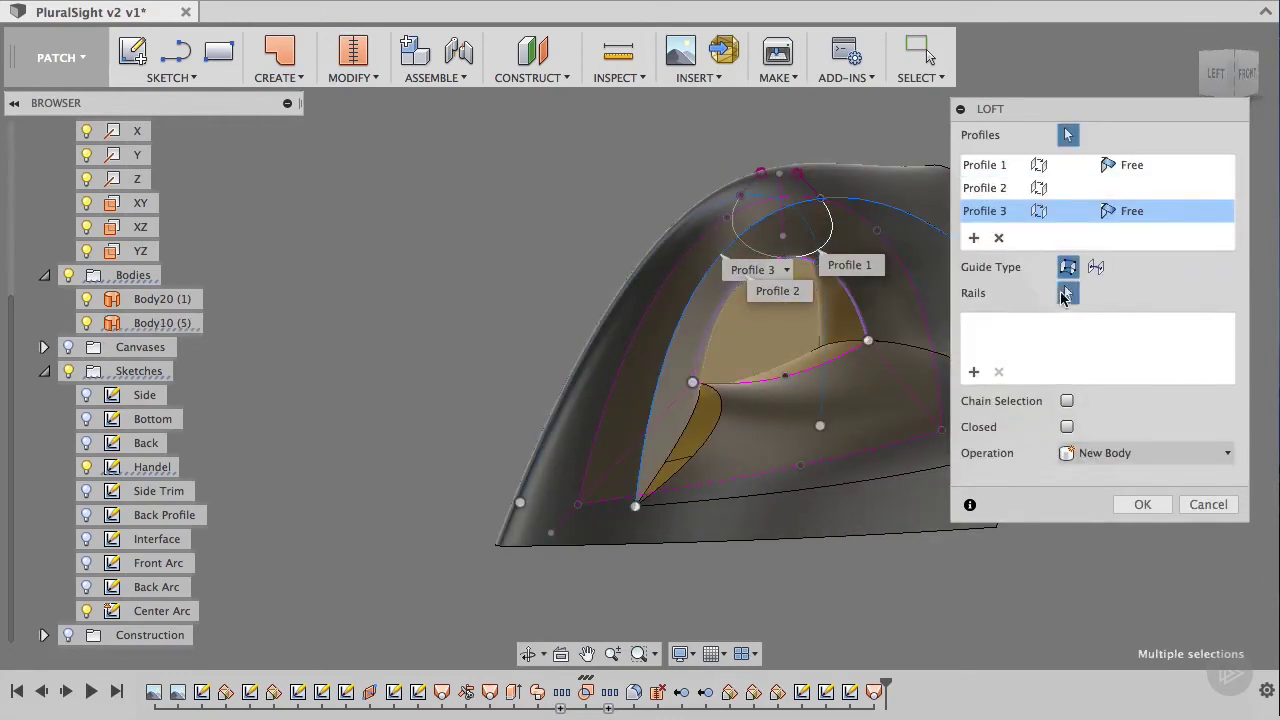
Add three guide rails, set Profiles 1 and 3 to Tangent, and create Body25.
{"action": "left_click", "coordinate": [1066, 293]}
{"action": "left_click", "coordinate": [915, 350]}
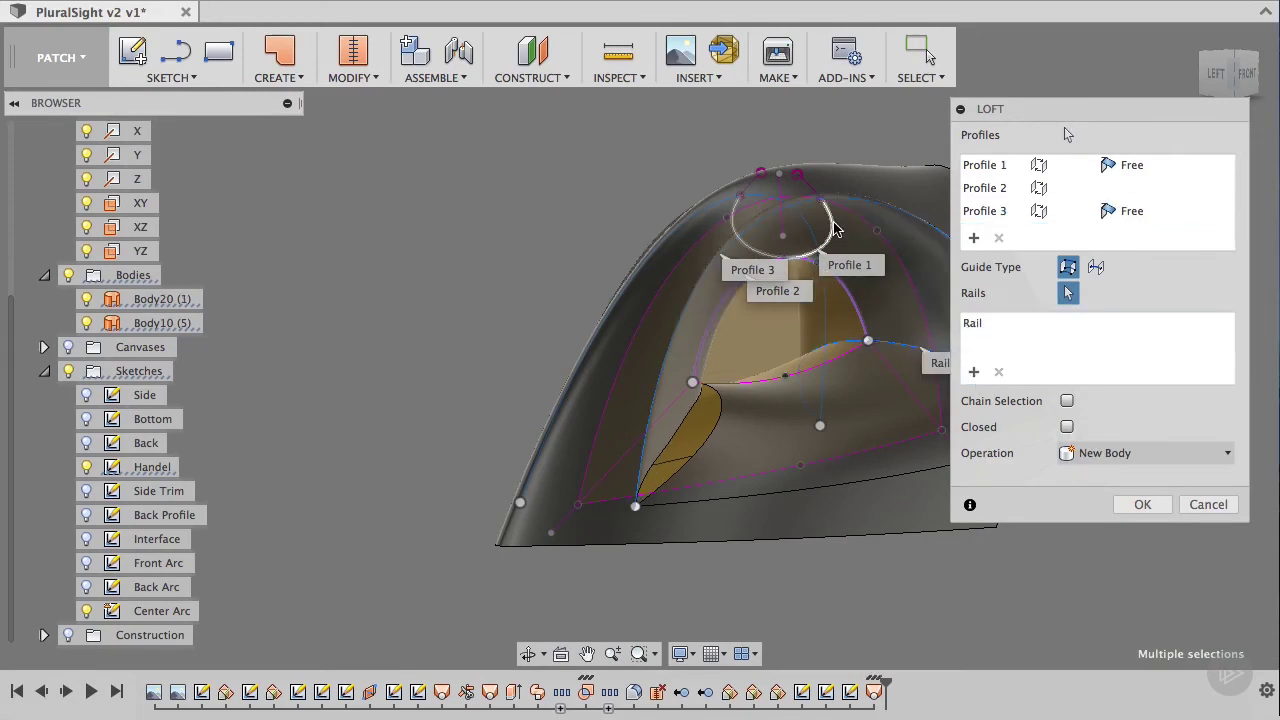
{"action": "left_click", "coordinate": [835, 228]}
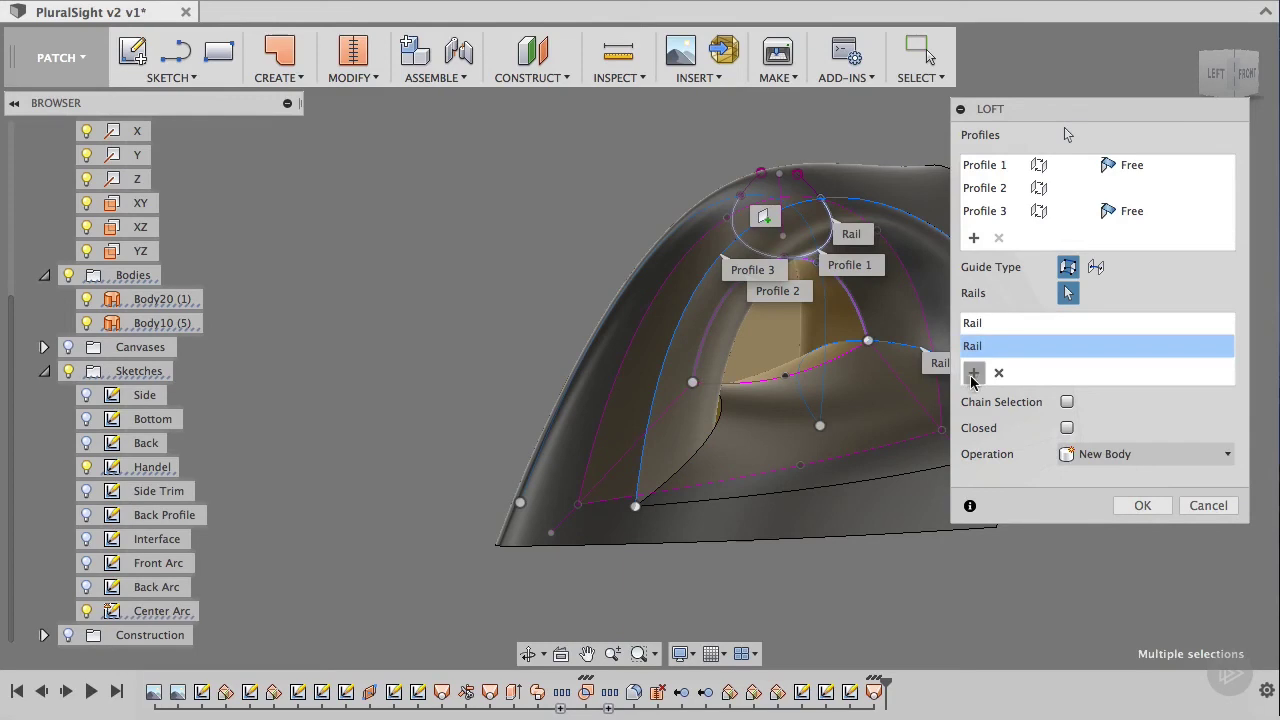
{"action": "left_click", "coordinate": [722, 420]}
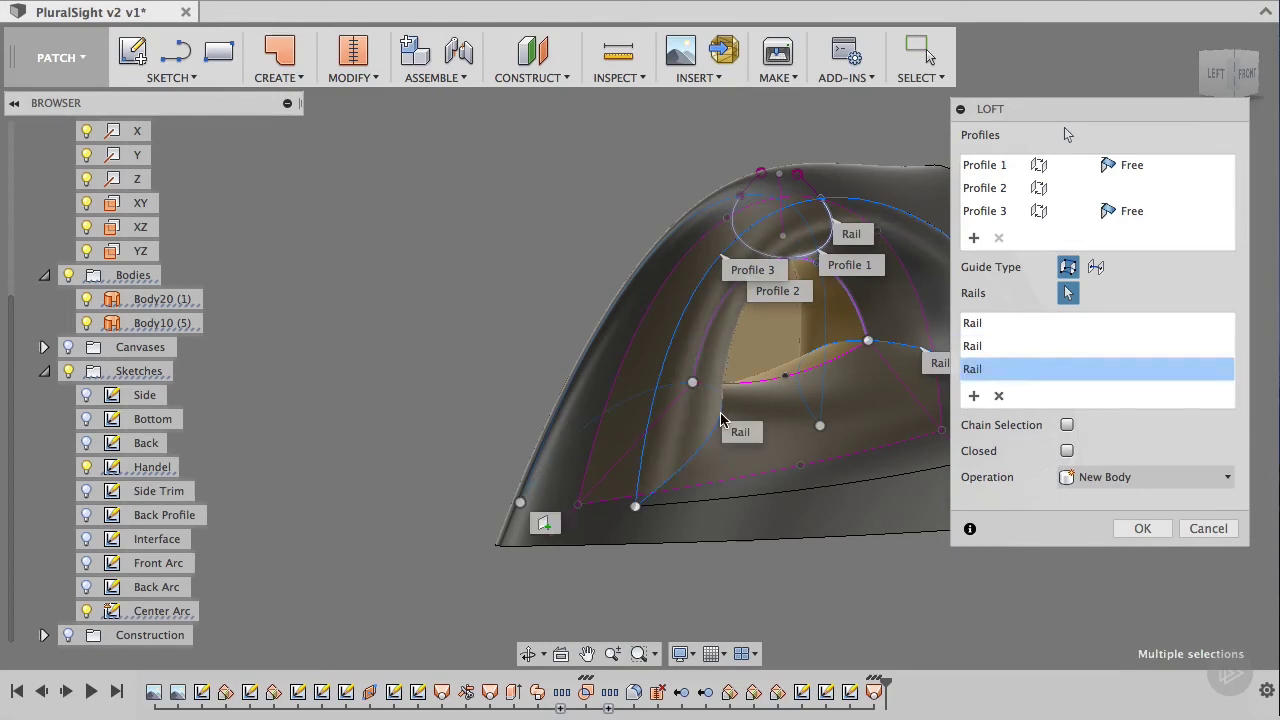
{"action": "left_click", "coordinate": [1124, 168]}
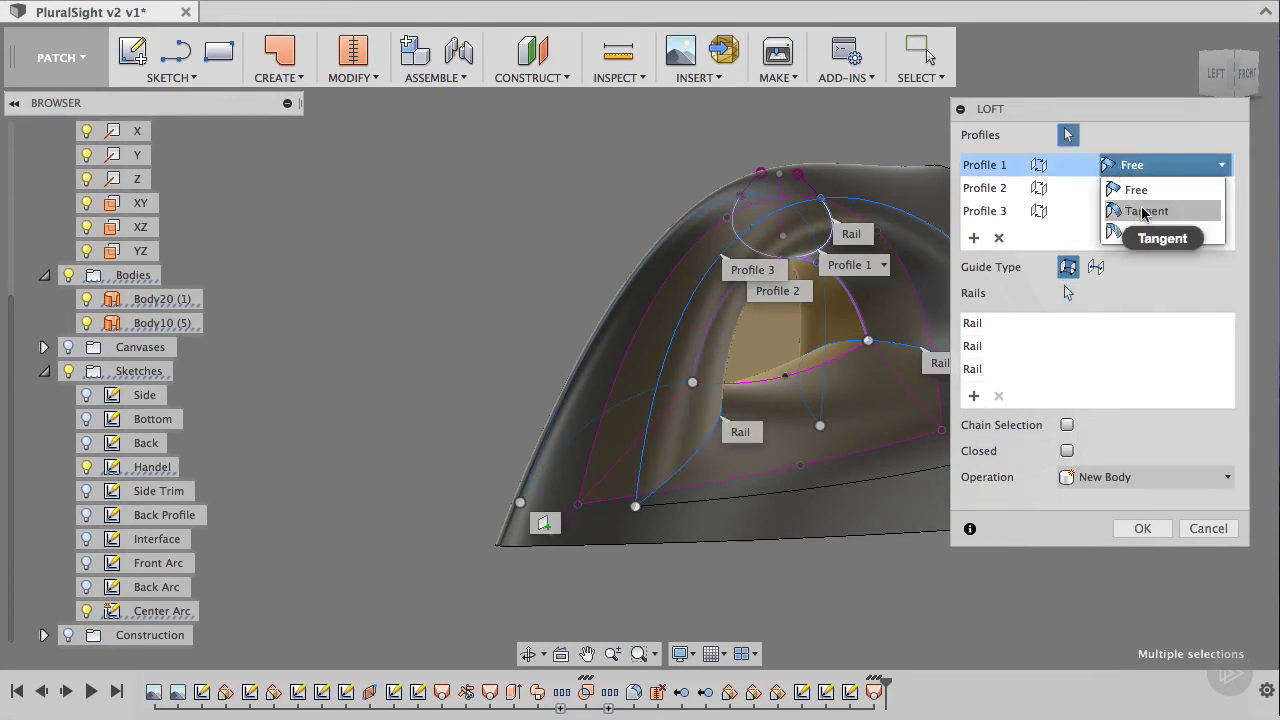
{"action": "left_click", "coordinate": [1142, 211]}
{"action": "left_click", "coordinate": [1124, 211]}
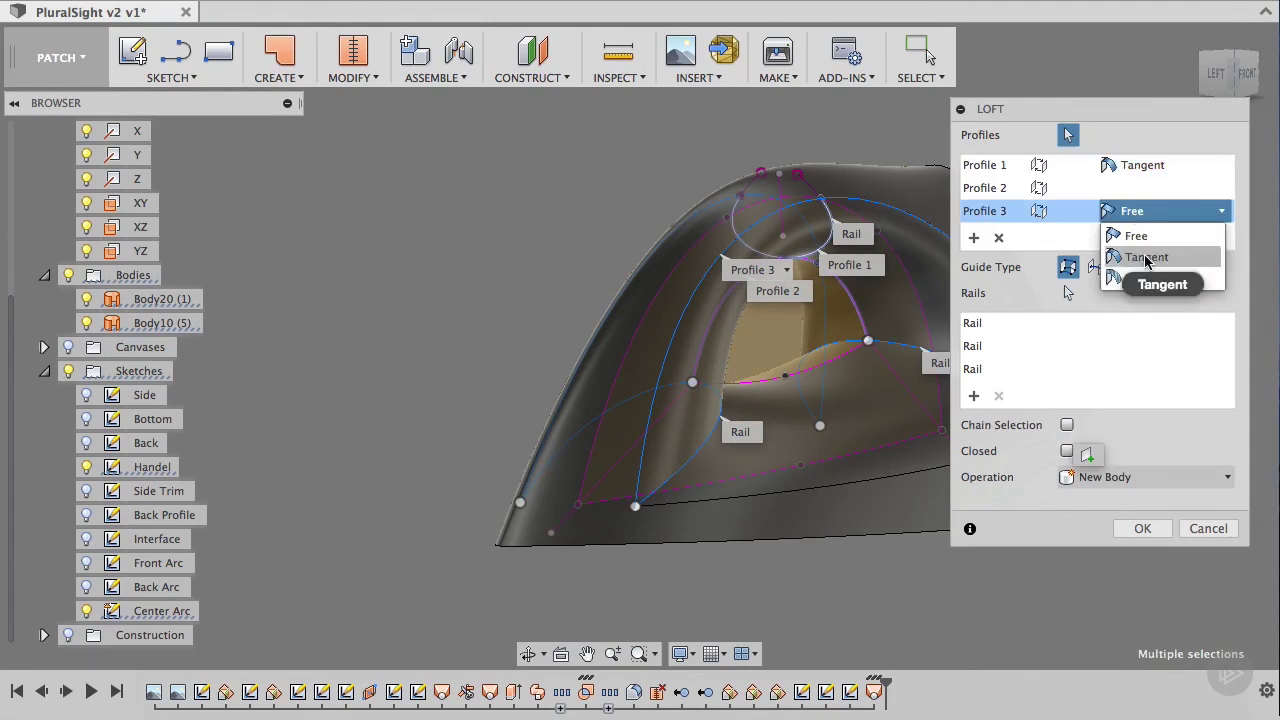
{"action": "left_click", "coordinate": [1146, 255]}
{"action": "left_click", "coordinate": [1137, 557]}
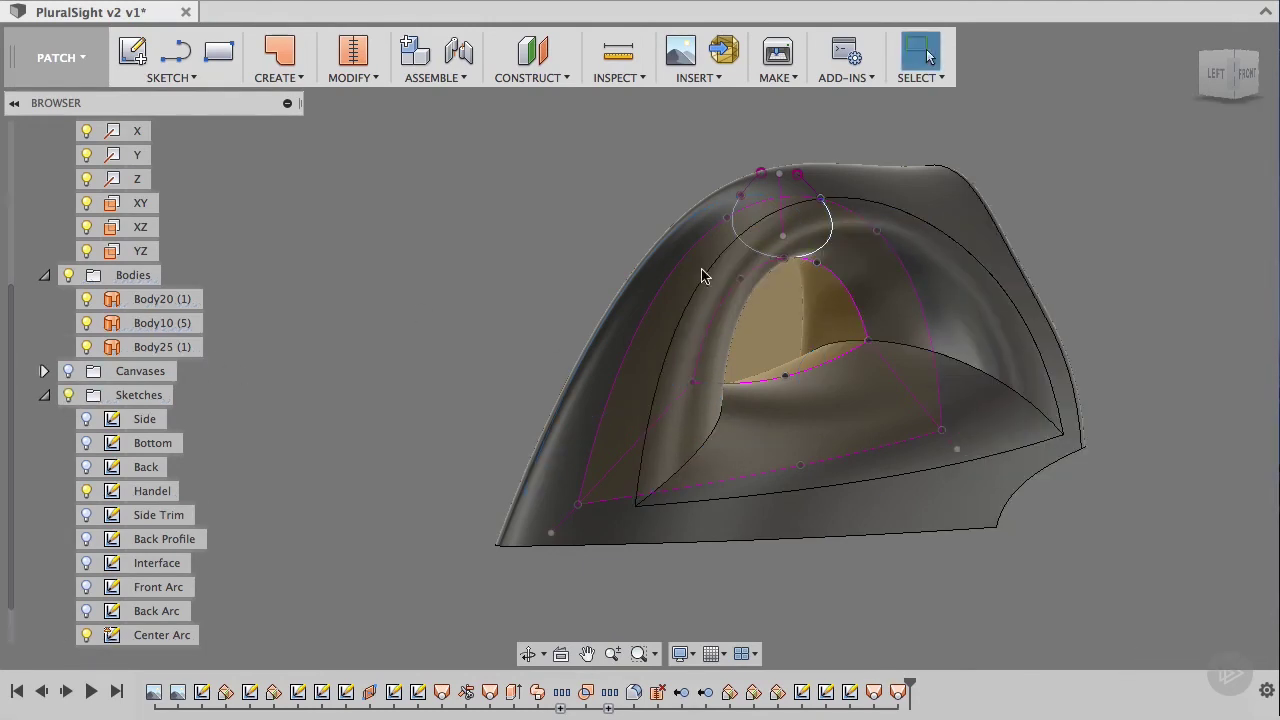
{"action": "left_click", "coordinate": [1248, 76]}
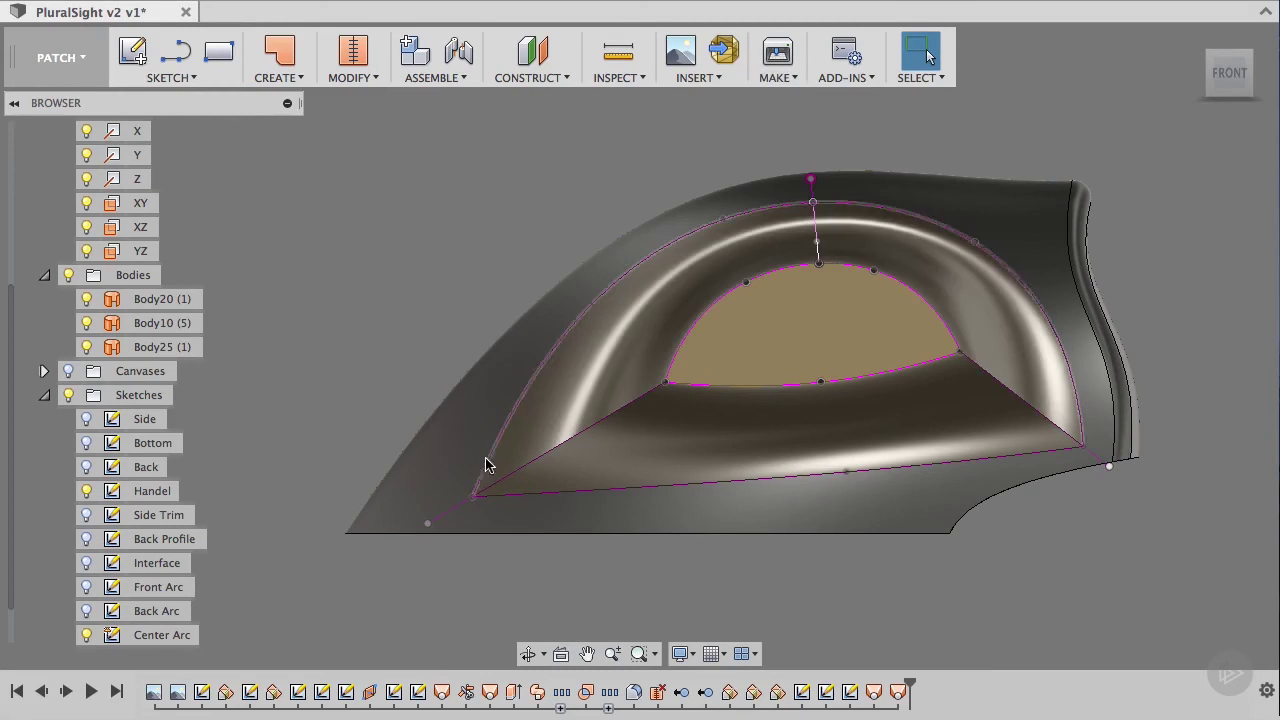
{"action": "left_click_drag", "start_coordinate": [427, 527], "coordinate": [434, 505]}
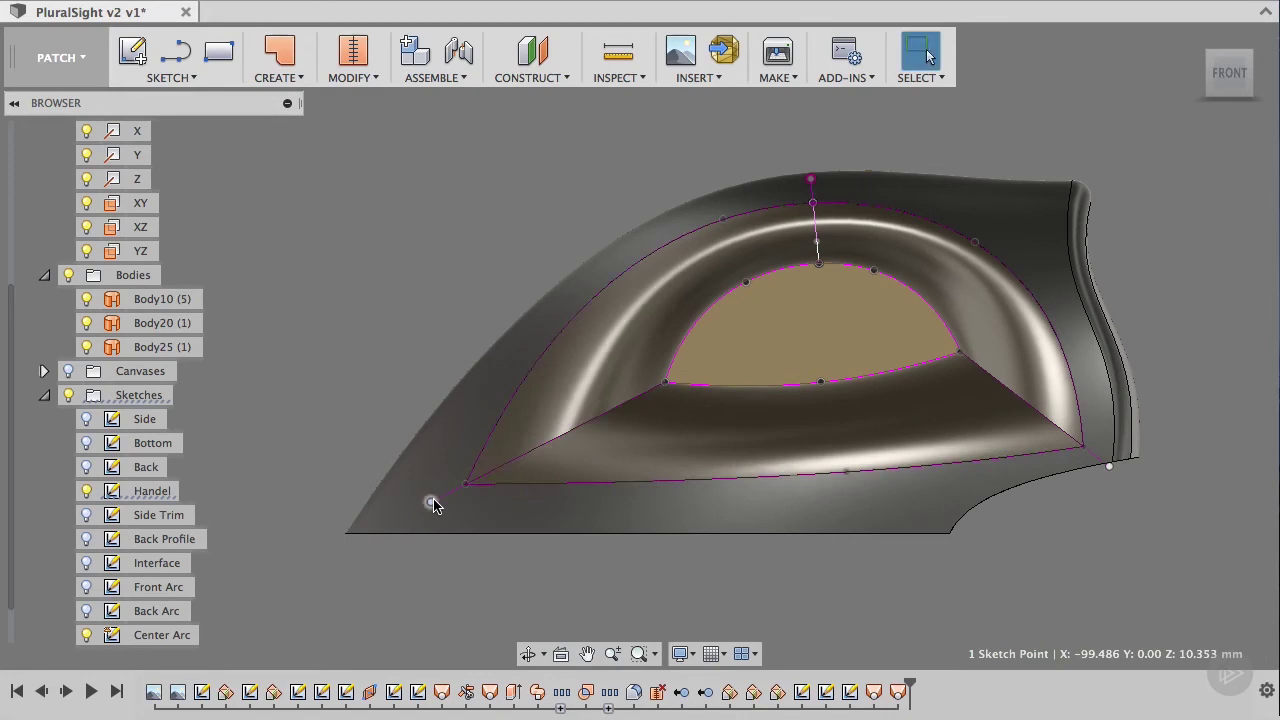
{"action": "left_click_drag", "start_coordinate": [747, 277], "coordinate": [752, 288]}
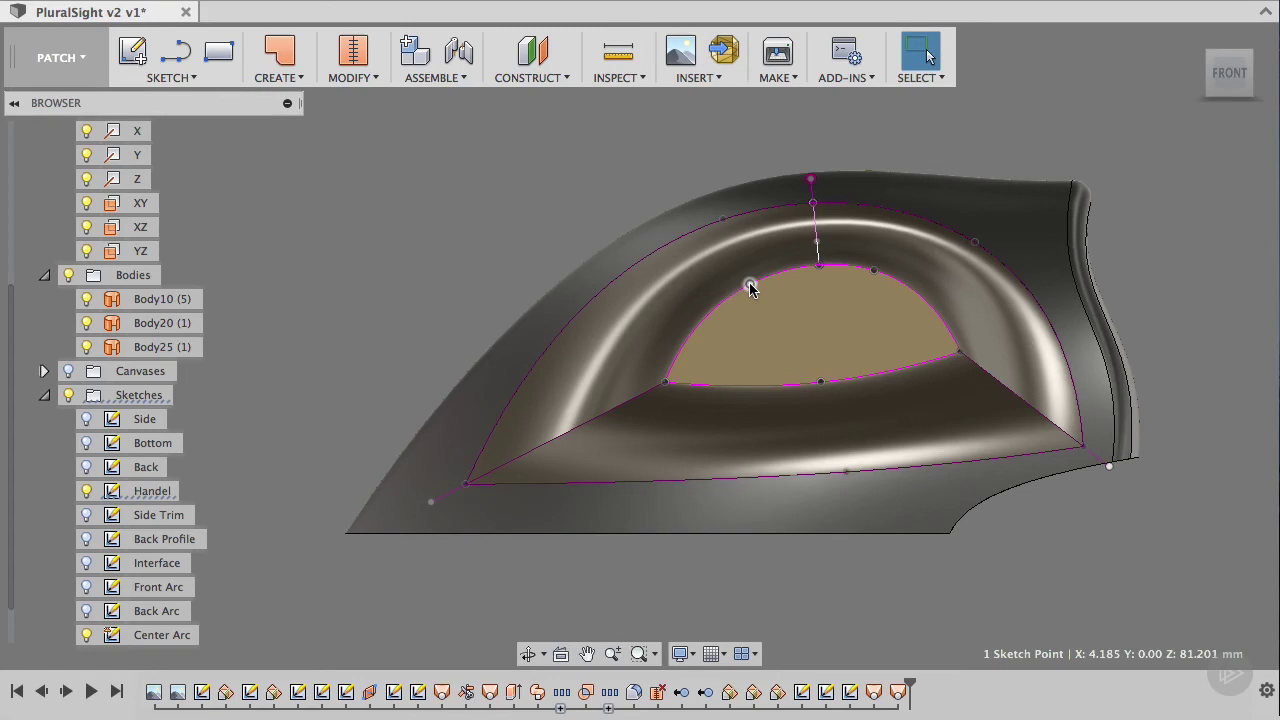
{"action": "left_click", "coordinate": [700, 452]}
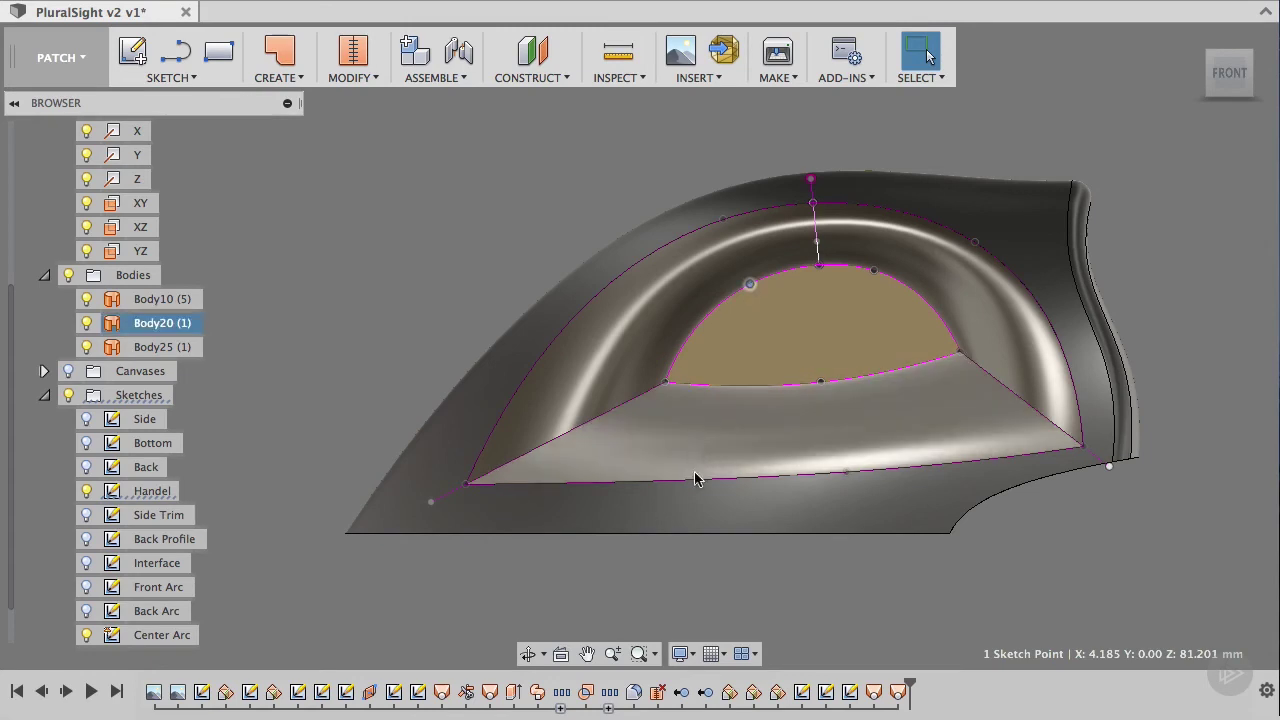
{"action": "left_click", "coordinate": [709, 491]}
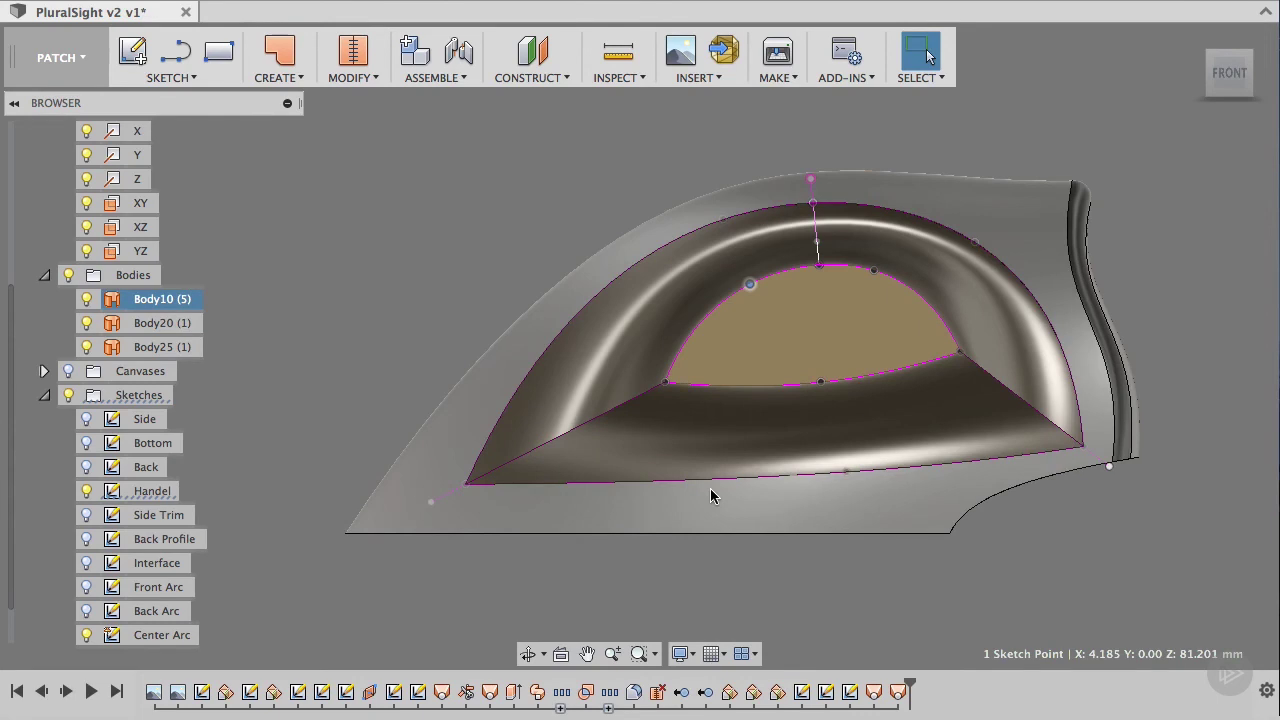
{"action": "left_click", "coordinate": [432, 505]}
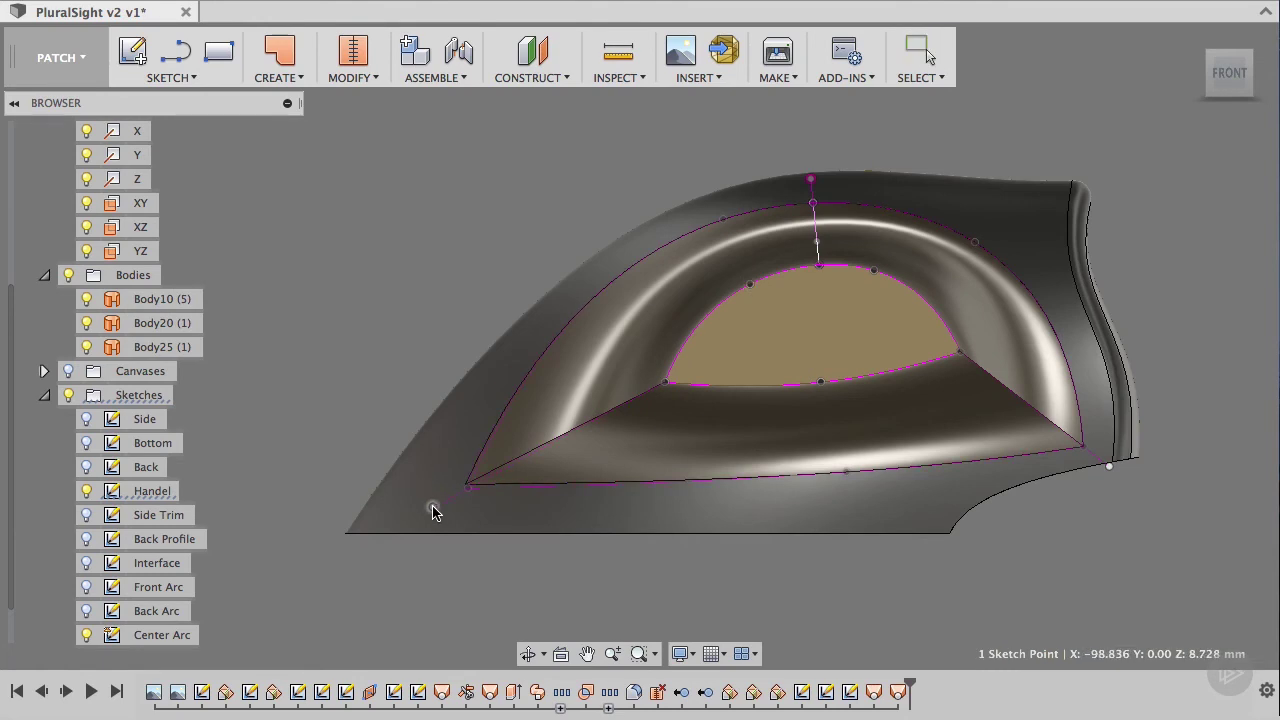
{"action": "key", "text": "Escape"}
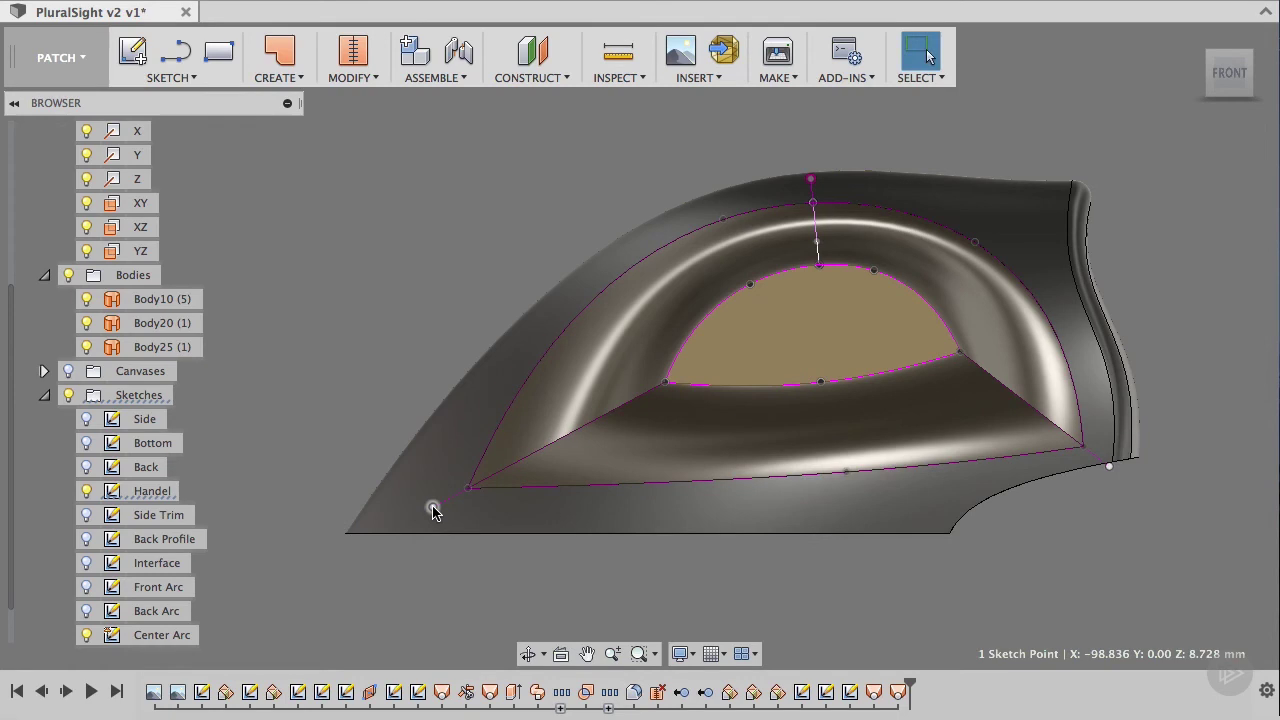
{"action": "middle_click_drag", "start_coordinate": [414, 320], "coordinate": [543, 548], "text": "shift"}
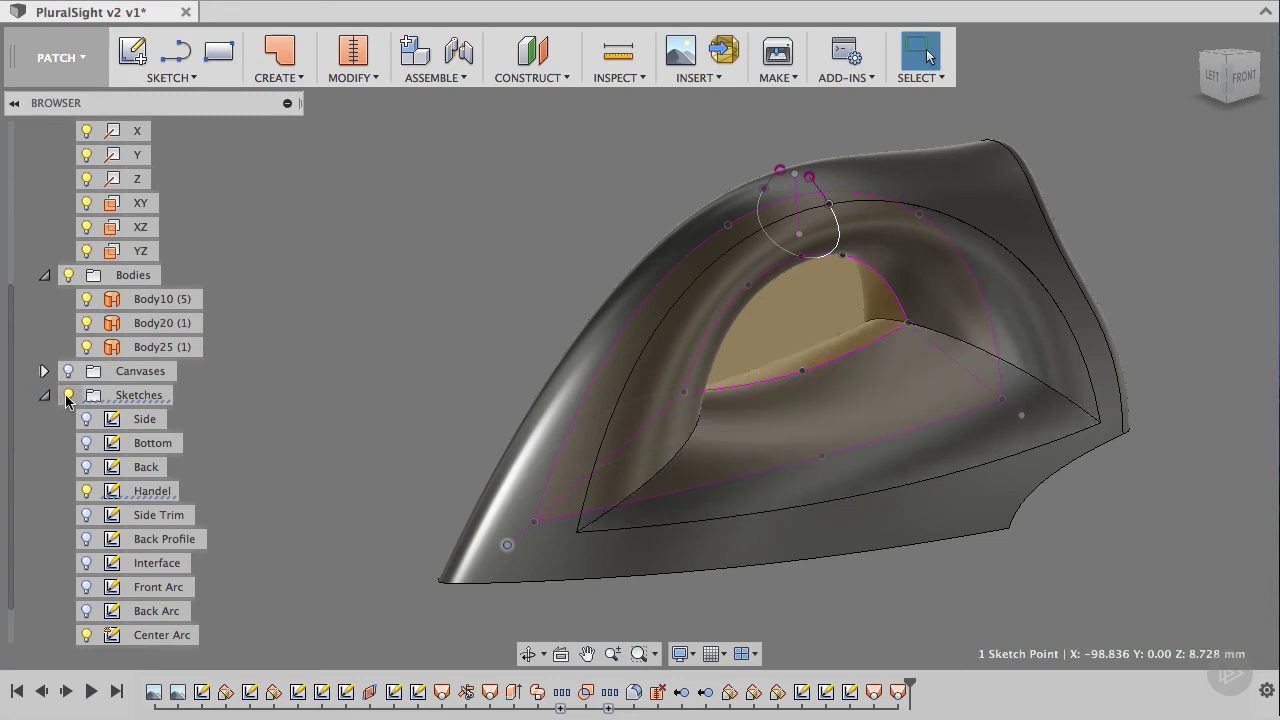
Stitch Body10, Body20 and Body25 at 1.00 mm tolerance into the single body Body26.
{"action": "left_click", "coordinate": [150, 347]}
{"action": "left_click", "coordinate": [155, 299], "text": "shift"}
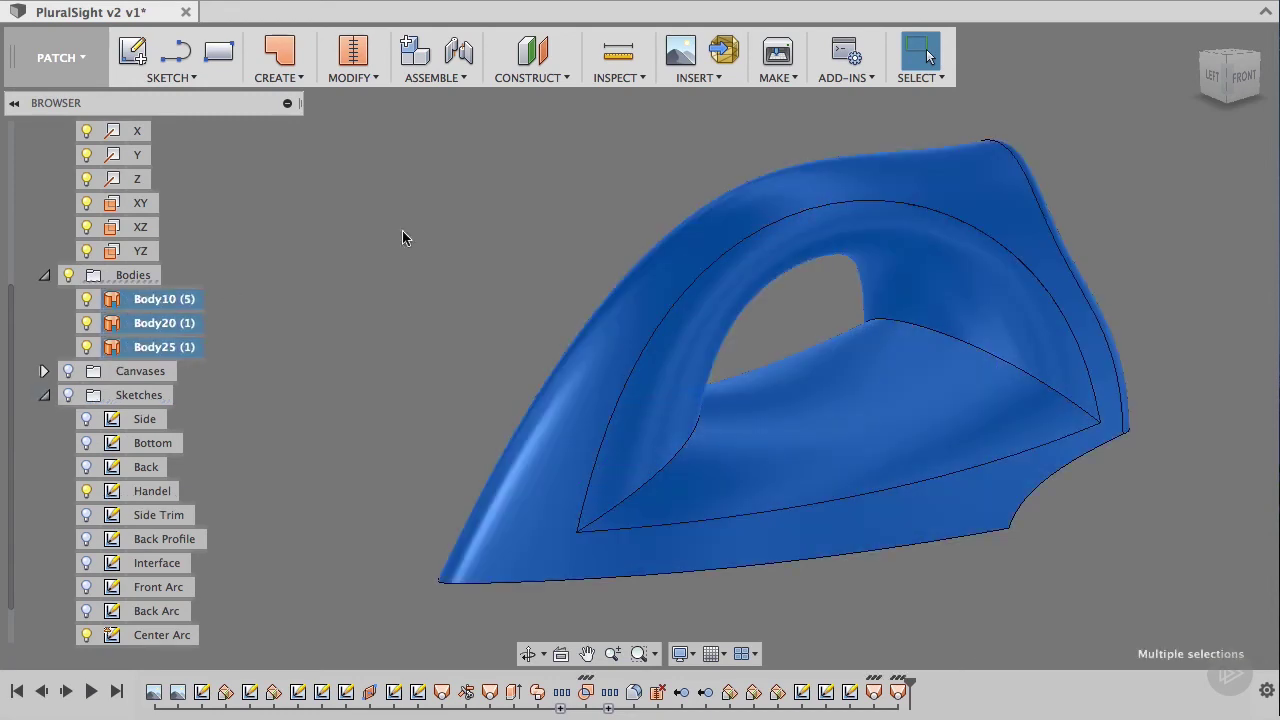
{"action": "left_click", "coordinate": [348, 50]}
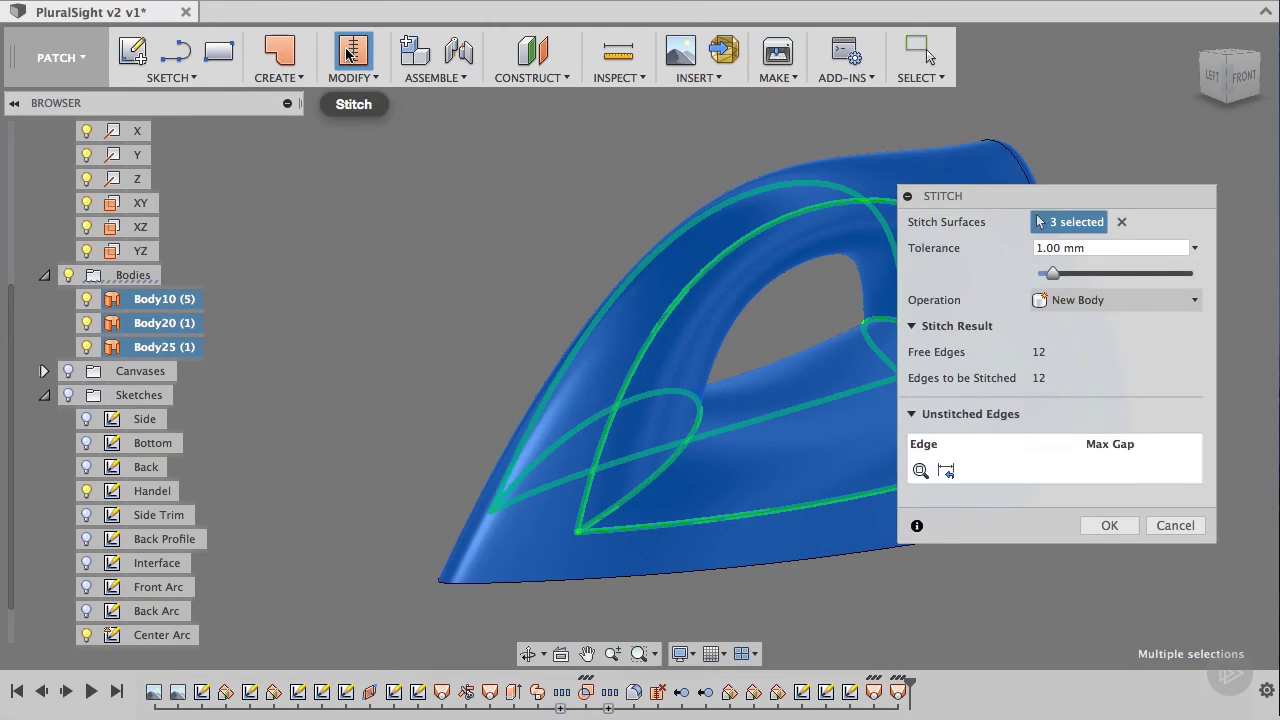
{"action": "left_click", "coordinate": [1108, 526]}
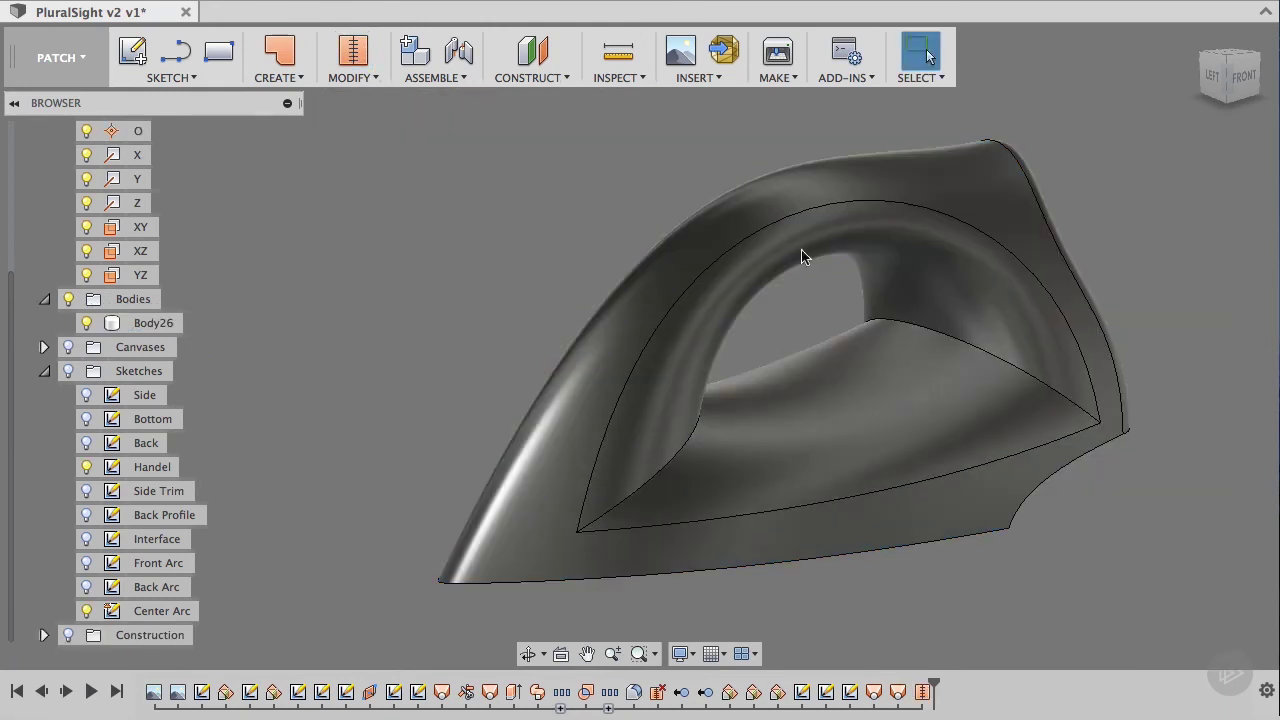
Start a Section Analysis cutting along the YZ plane and slide the cut along the iron.
{"action": "left_click", "coordinate": [622, 84]}
{"action": "left_click", "coordinate": [620, 226]}
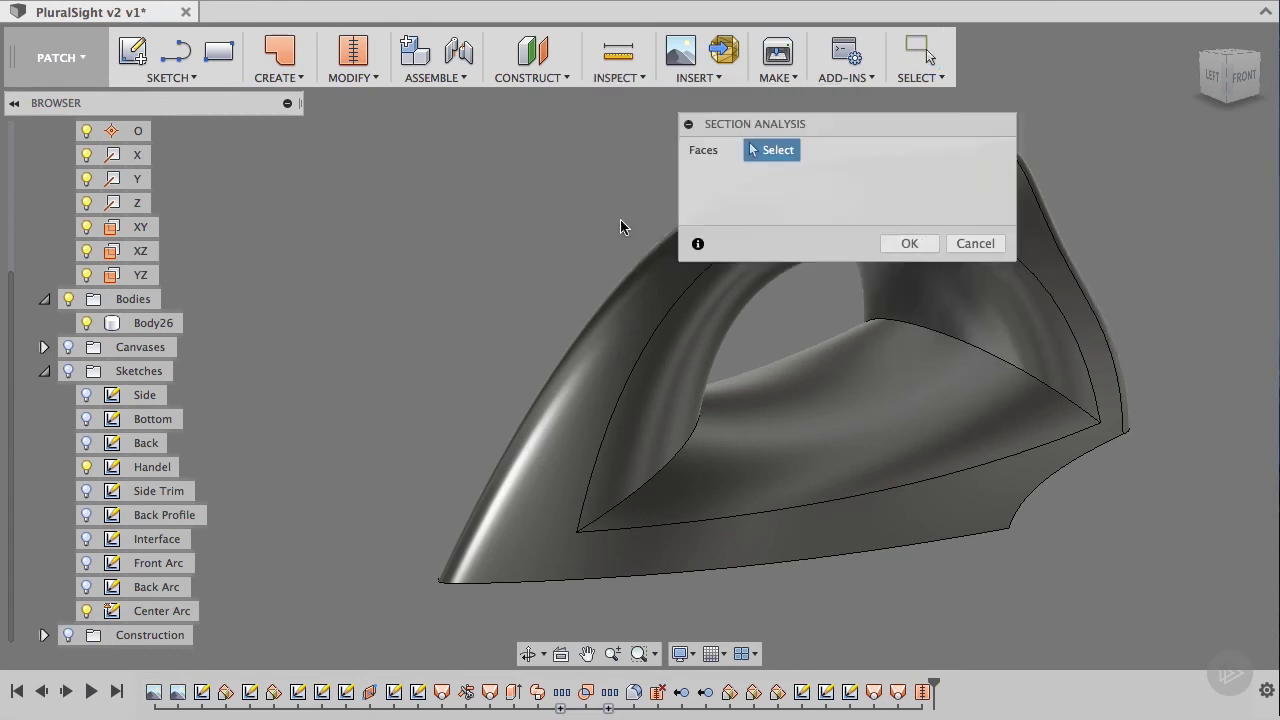
{"action": "left_click", "coordinate": [128, 278]}
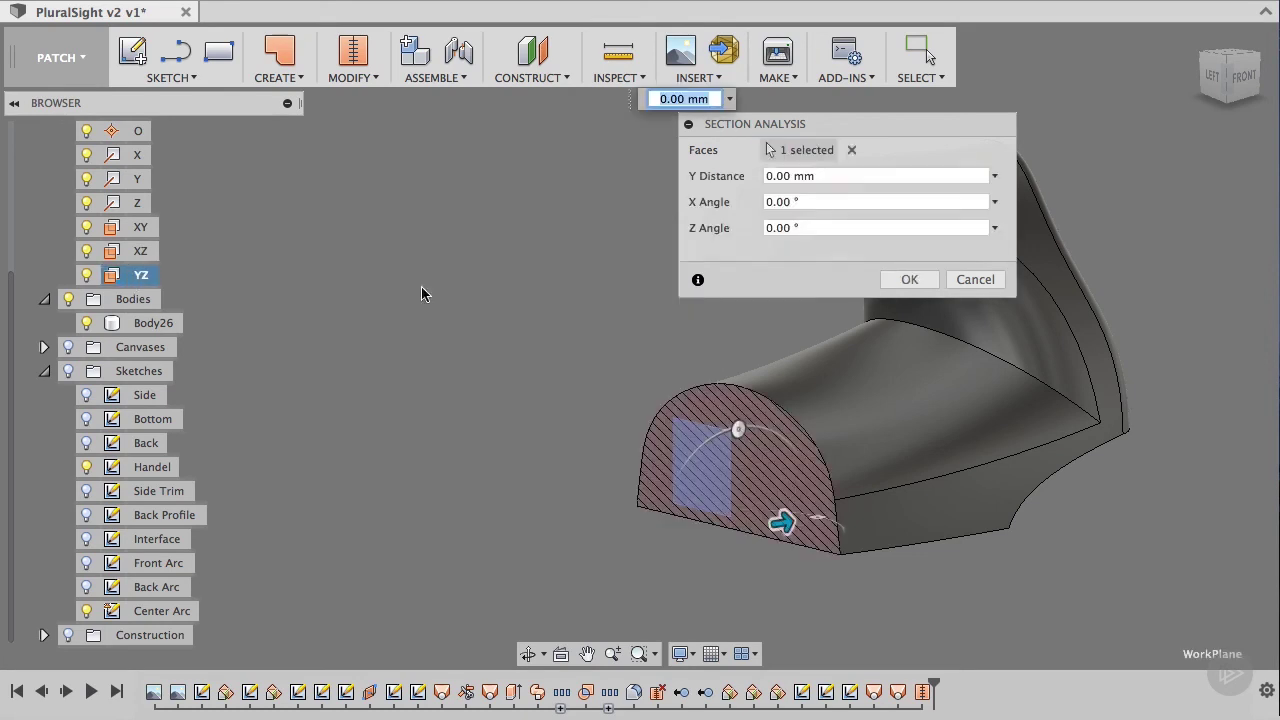
{"action": "left_click_drag", "start_coordinate": [895, 125], "coordinate": [1230, 429]}
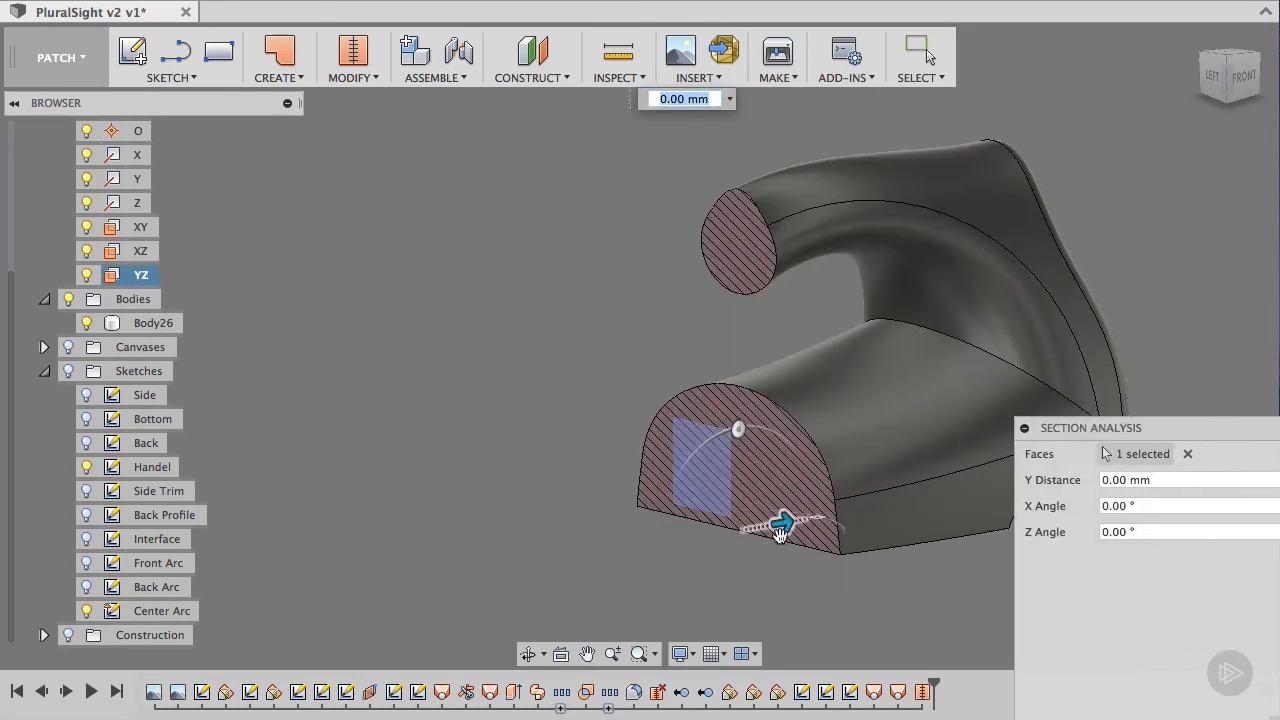
{"action": "left_click_drag", "start_coordinate": [784, 521], "coordinate": [834, 513]}
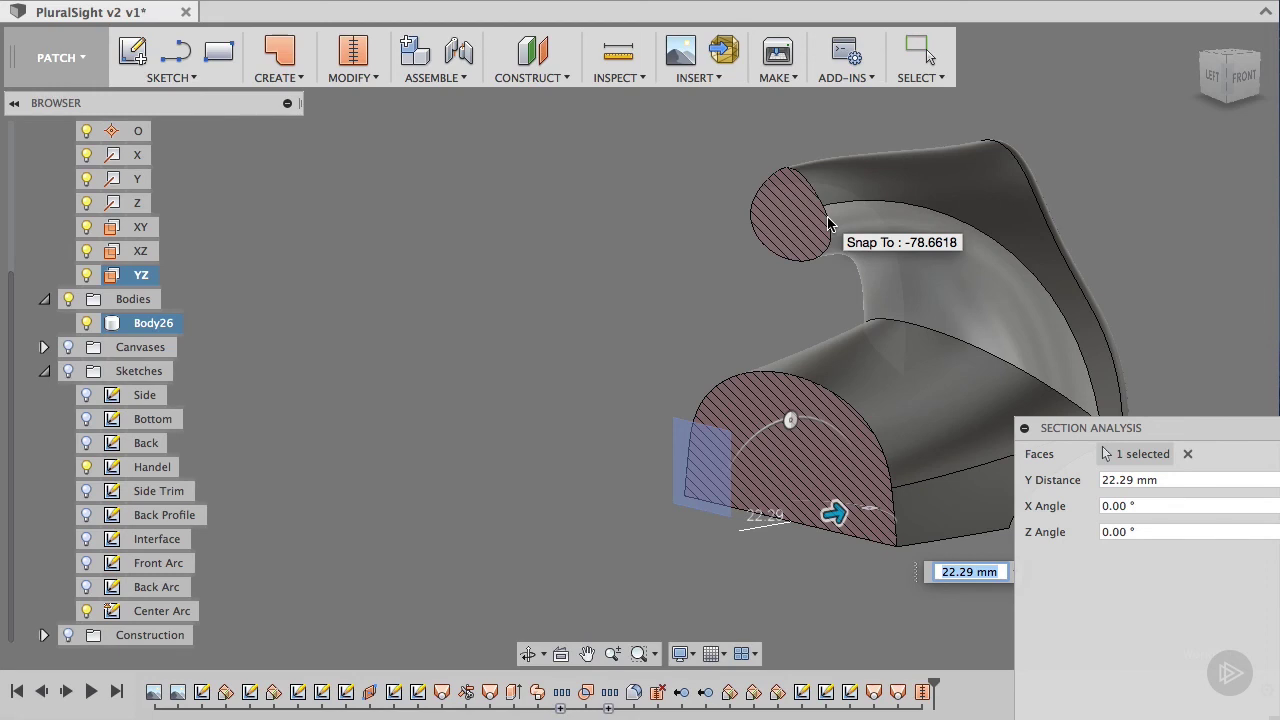
Reposition the section plane and rotate it to a -24.34° Z angle, viewing from the back-left.
{"action": "middle_click_drag", "start_coordinate": [623, 291], "coordinate": [717, 205], "text": "shift"}
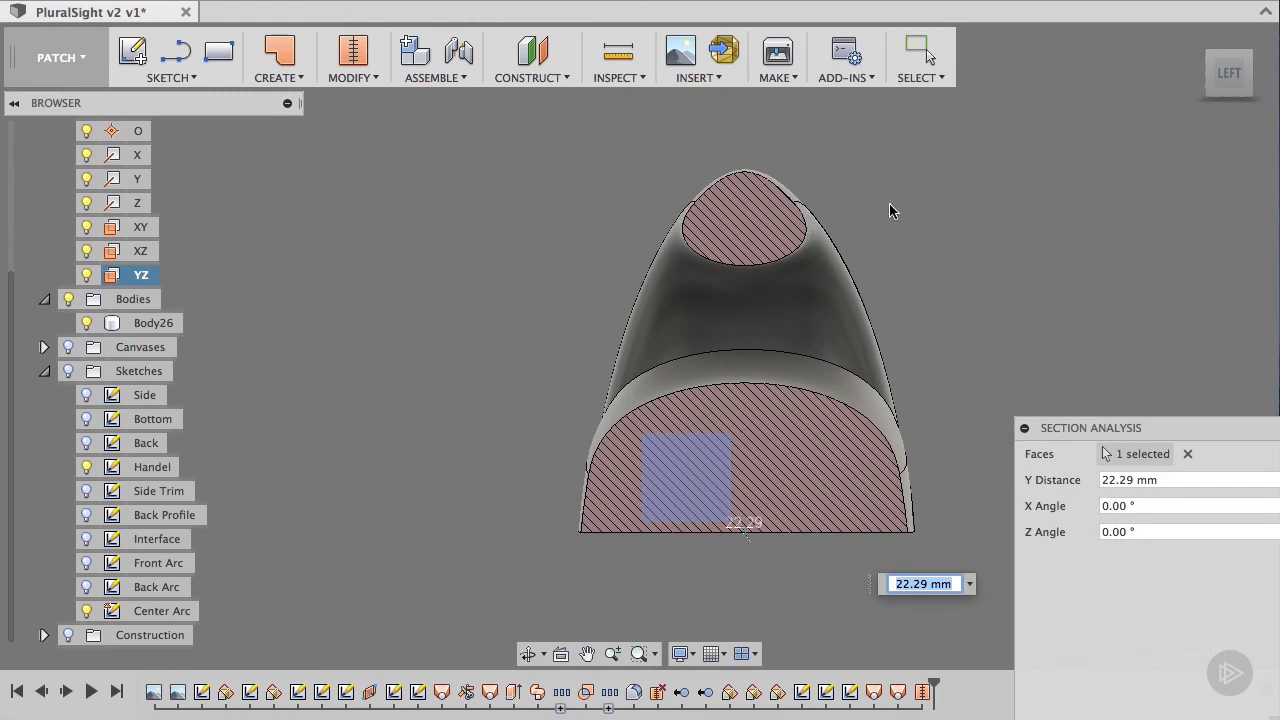
{"action": "middle_click_drag", "start_coordinate": [951, 264], "coordinate": [818, 323], "text": "shift"}
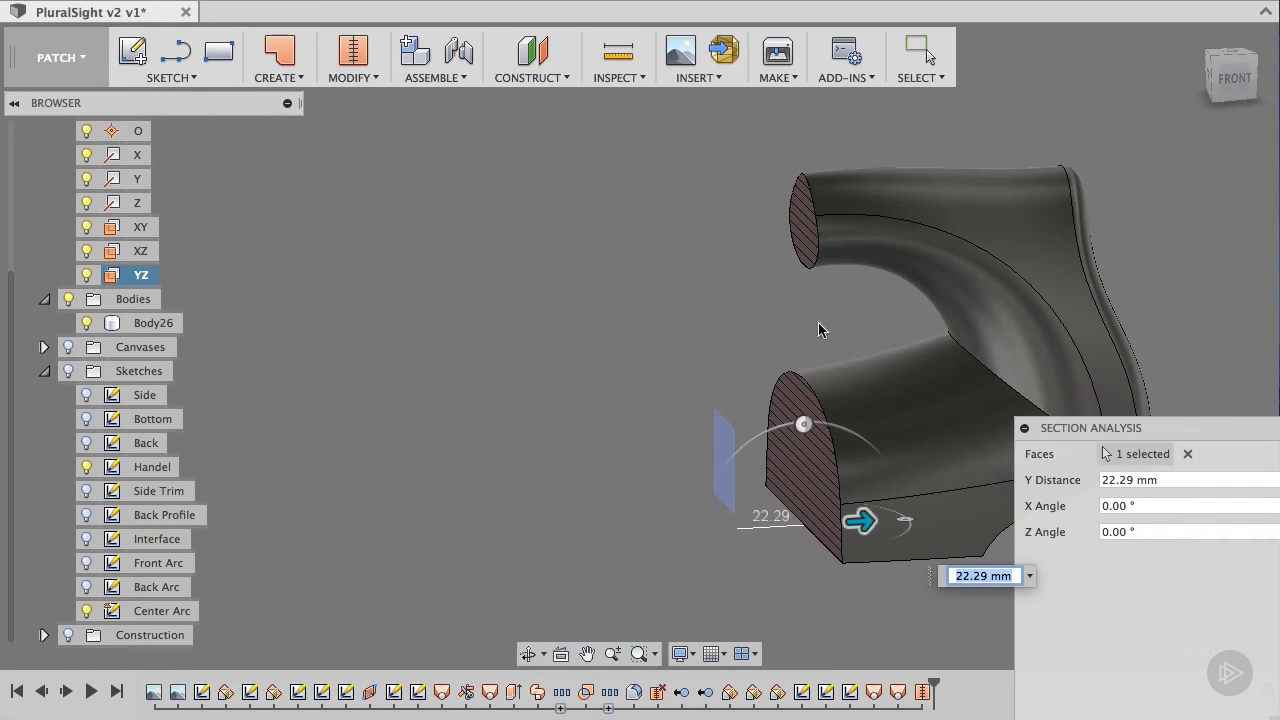
{"action": "left_click_drag", "start_coordinate": [860, 520], "coordinate": [757, 526]}
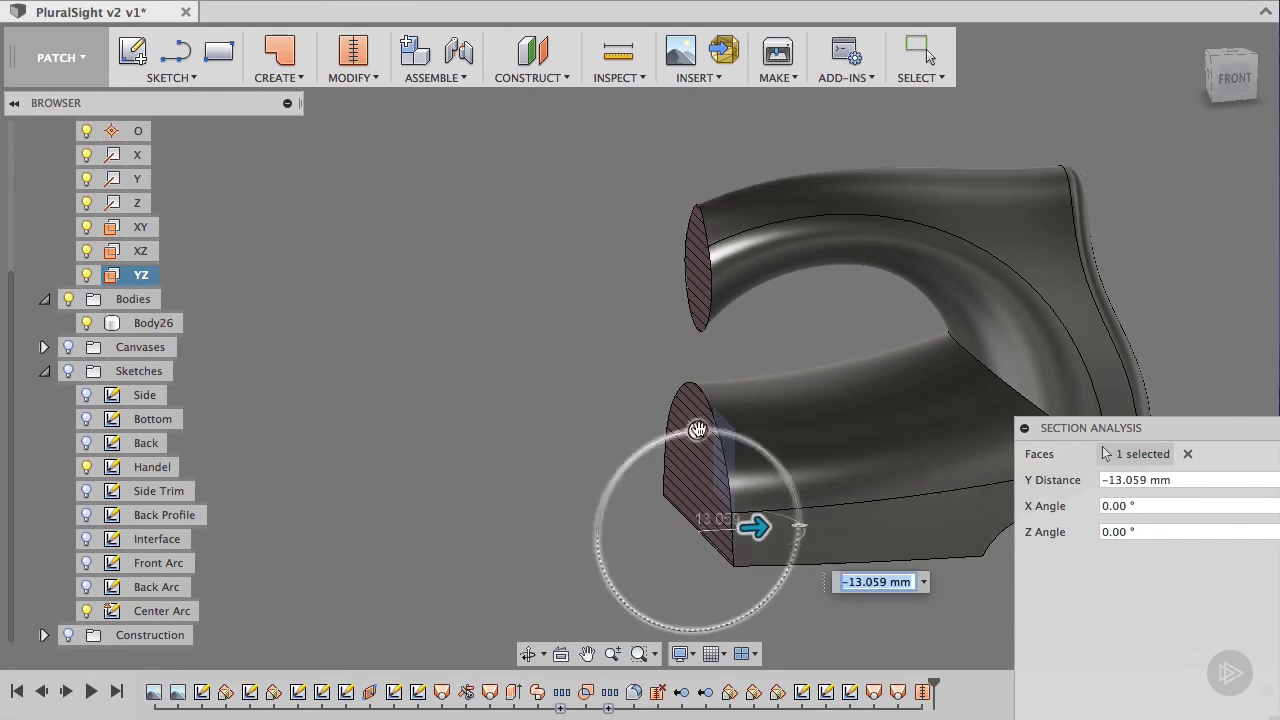
{"action": "left_click_drag", "start_coordinate": [694, 429], "coordinate": [643, 443]}
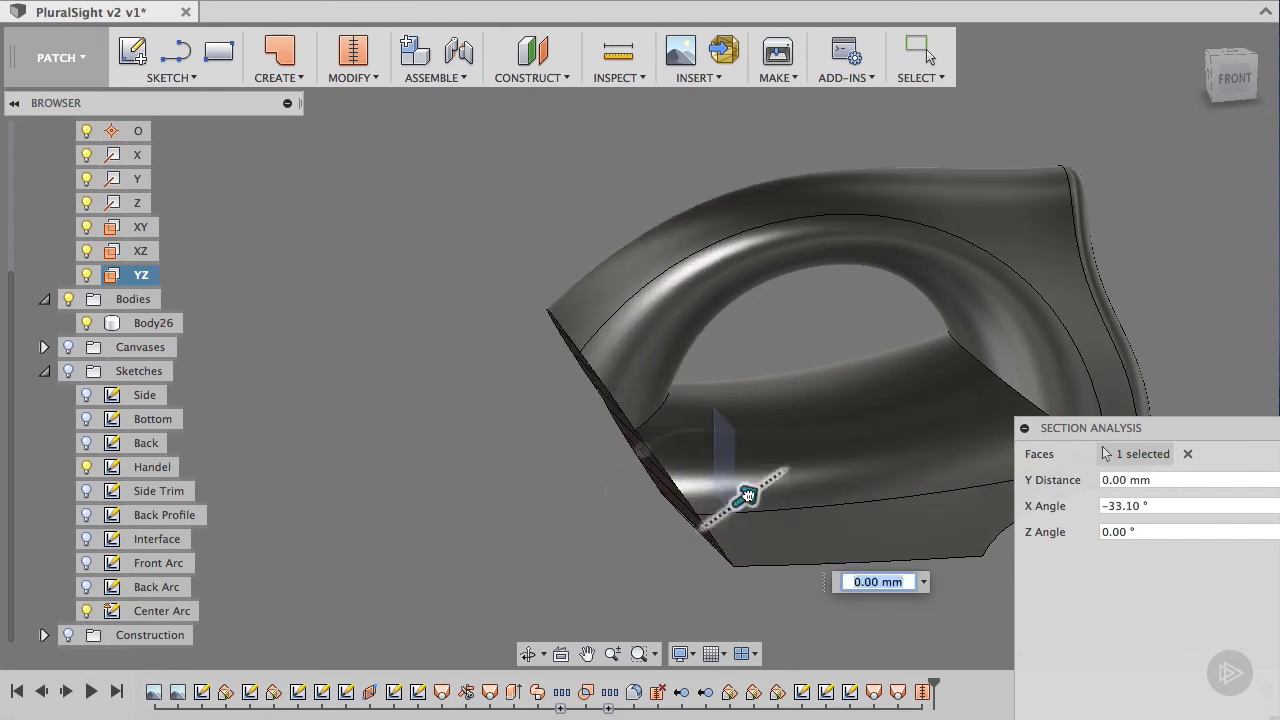
{"action": "mouse_move", "coordinate": [749, 491]}
{"action": "left_mouse_down"}
{"action": "mouse_move", "coordinate": [843, 418]}
{"action": "mouse_move", "coordinate": [892, 412]}
{"action": "left_mouse_up"}
{"action": "mouse_move", "coordinate": [677, 449]}
{"action": "middle_mouse_down", "text": "shift"}
{"action": "mouse_move", "coordinate": [668, 408]}
{"action": "mouse_move", "coordinate": [690, 425]}
{"action": "mouse_move", "coordinate": [827, 376]}
{"action": "middle_mouse_up", "text": "shift"}
{"action": "mouse_move", "coordinate": [835, 306]}
{"action": "left_mouse_down"}
{"action": "mouse_move", "coordinate": [863, 323]}
{"action": "mouse_move", "coordinate": [888, 397]}
{"action": "mouse_move", "coordinate": [846, 403]}
{"action": "left_mouse_up"}
{"action": "mouse_move", "coordinate": [594, 415]}
{"action": "middle_mouse_down", "text": "shift"}
{"action": "mouse_move", "coordinate": [611, 387]}
{"action": "mouse_move", "coordinate": [590, 385]}
{"action": "mouse_move", "coordinate": [667, 403]}
{"action": "middle_mouse_up", "text": "shift"}
{"action": "left_click_drag", "start_coordinate": [874, 417], "coordinate": [878, 331]}
{"action": "left_click", "coordinate": [1220, 78]}
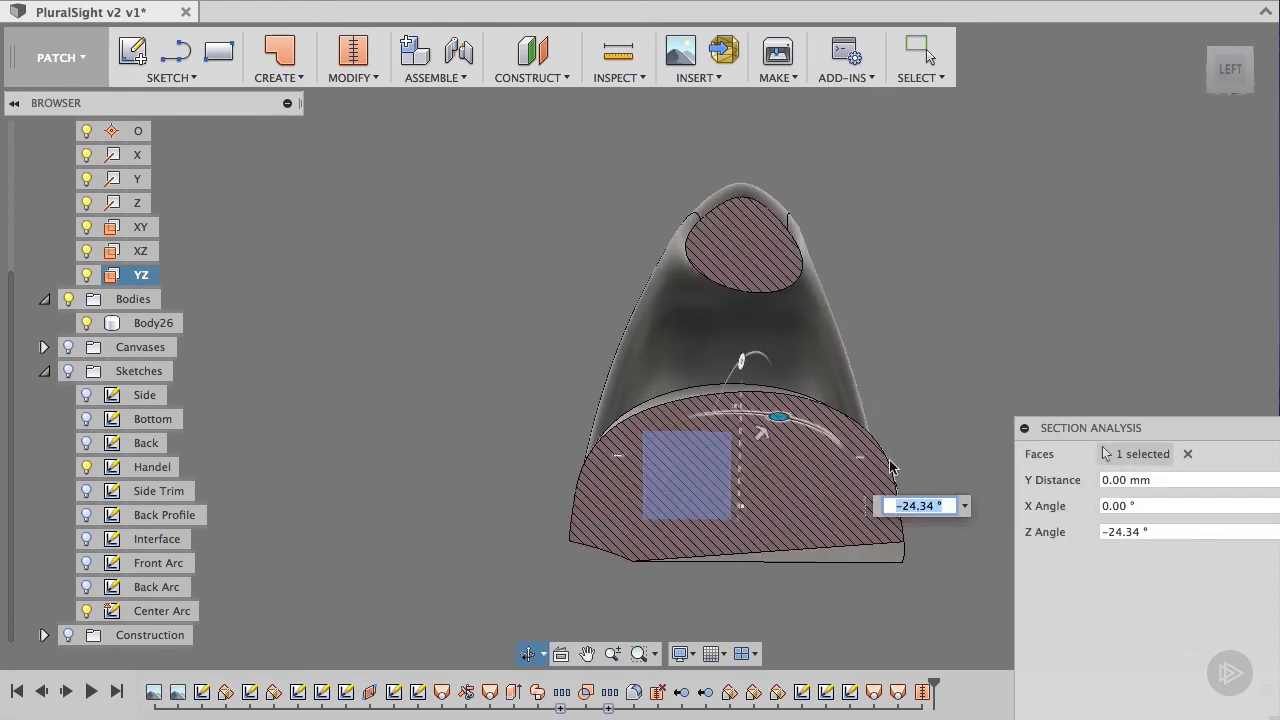
{"action": "left_click", "coordinate": [893, 506]}
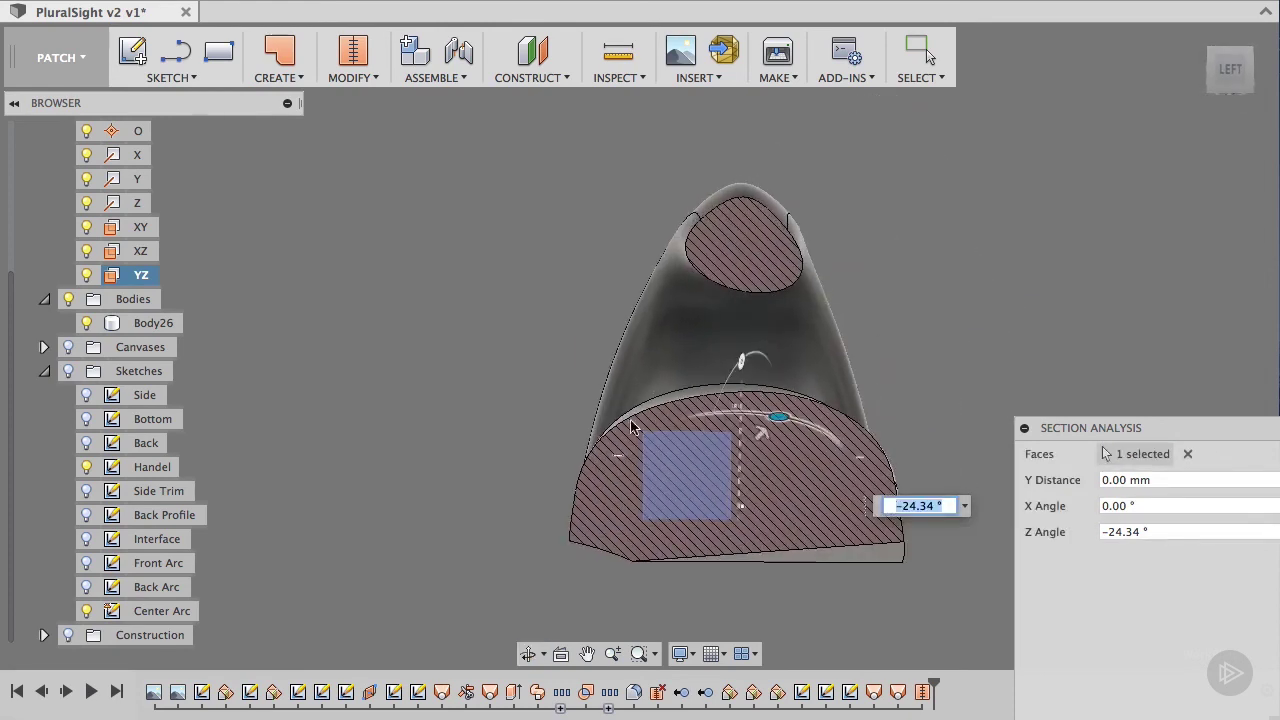
{"action": "middle_click_drag", "start_coordinate": [509, 371], "coordinate": [984, 460], "text": "shift"}
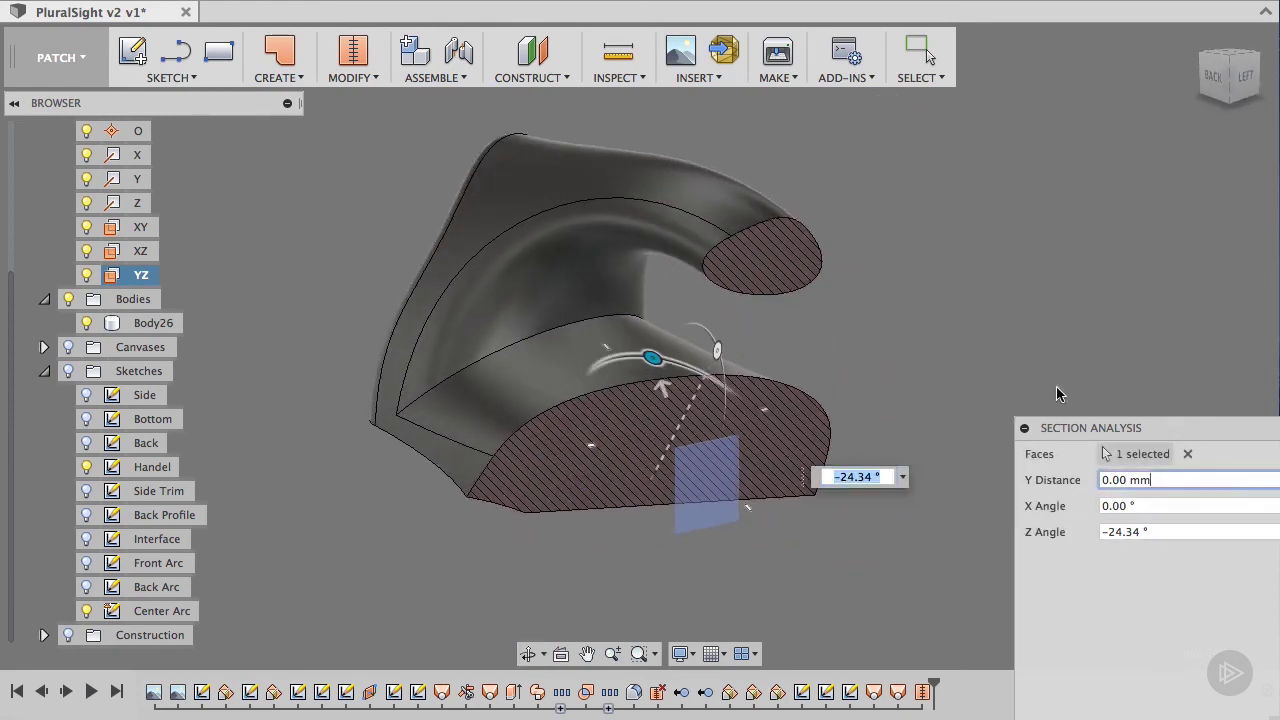
Confirm the section analysis, then delete Section1 from the Analysis folder.
{"action": "left_click", "coordinate": [1126, 464]}
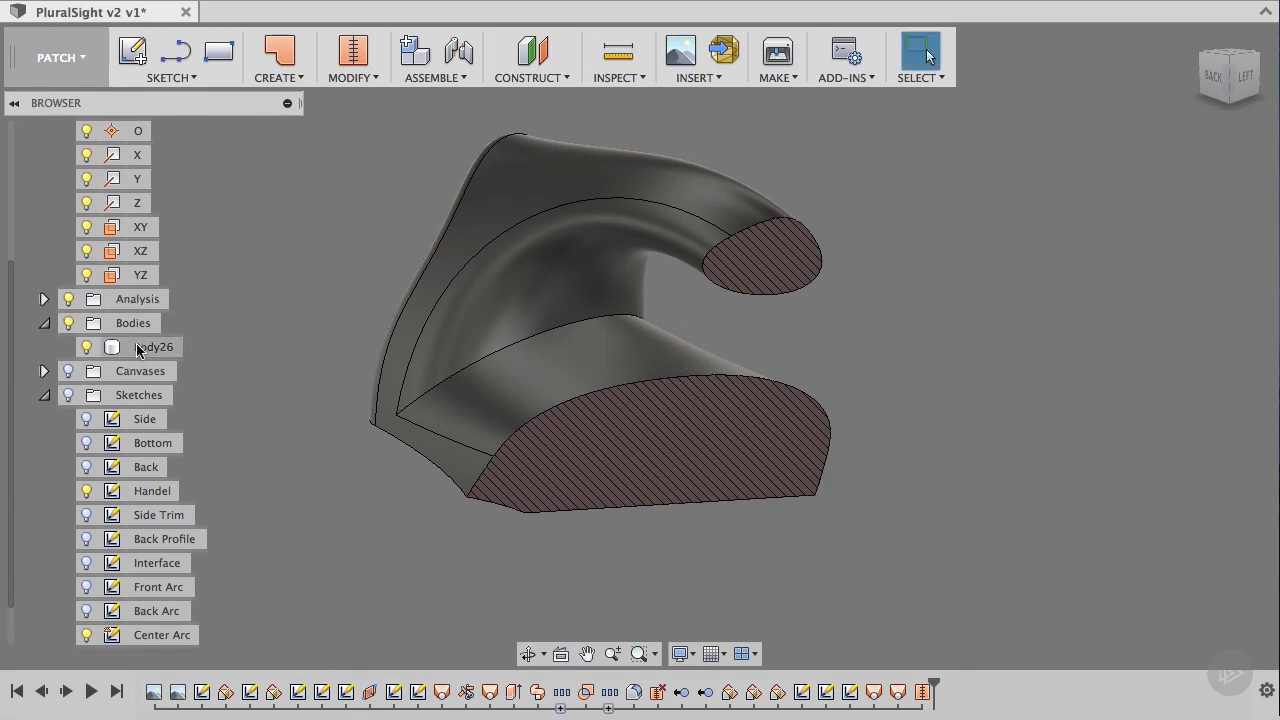
{"action": "left_click", "coordinate": [44, 299]}
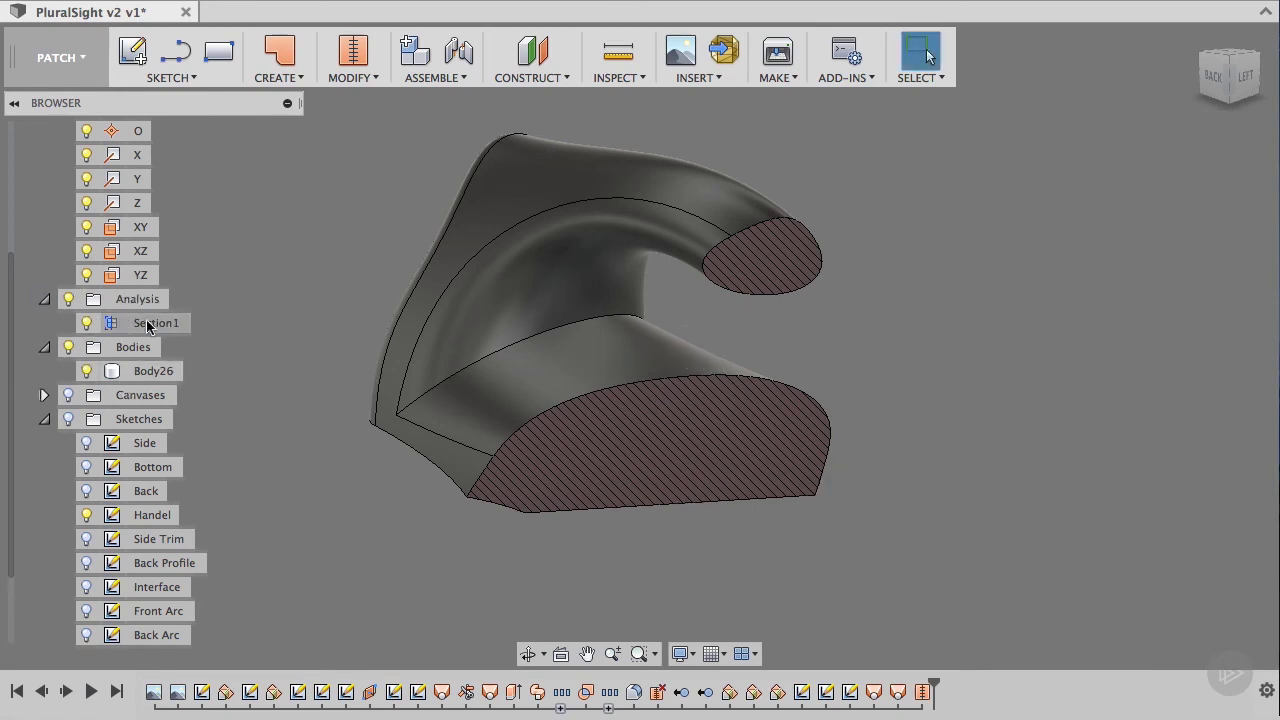
{"action": "left_click", "coordinate": [147, 323]}
{"action": "key", "text": "Delete"}
Collapse the Bodies, Sketches and Origin folders and view the iron from the back.
{"action": "left_click", "coordinate": [44, 299]}
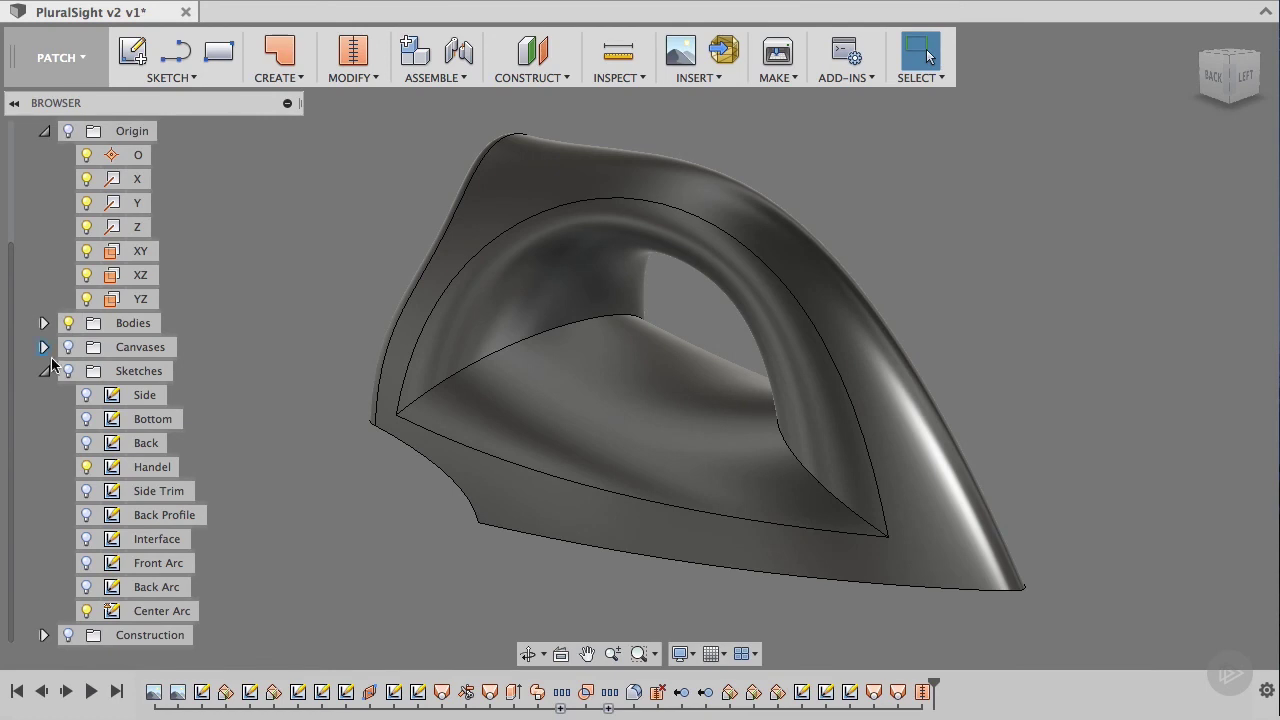
{"action": "left_click", "coordinate": [51, 359]}
{"action": "left_click", "coordinate": [44, 203]}
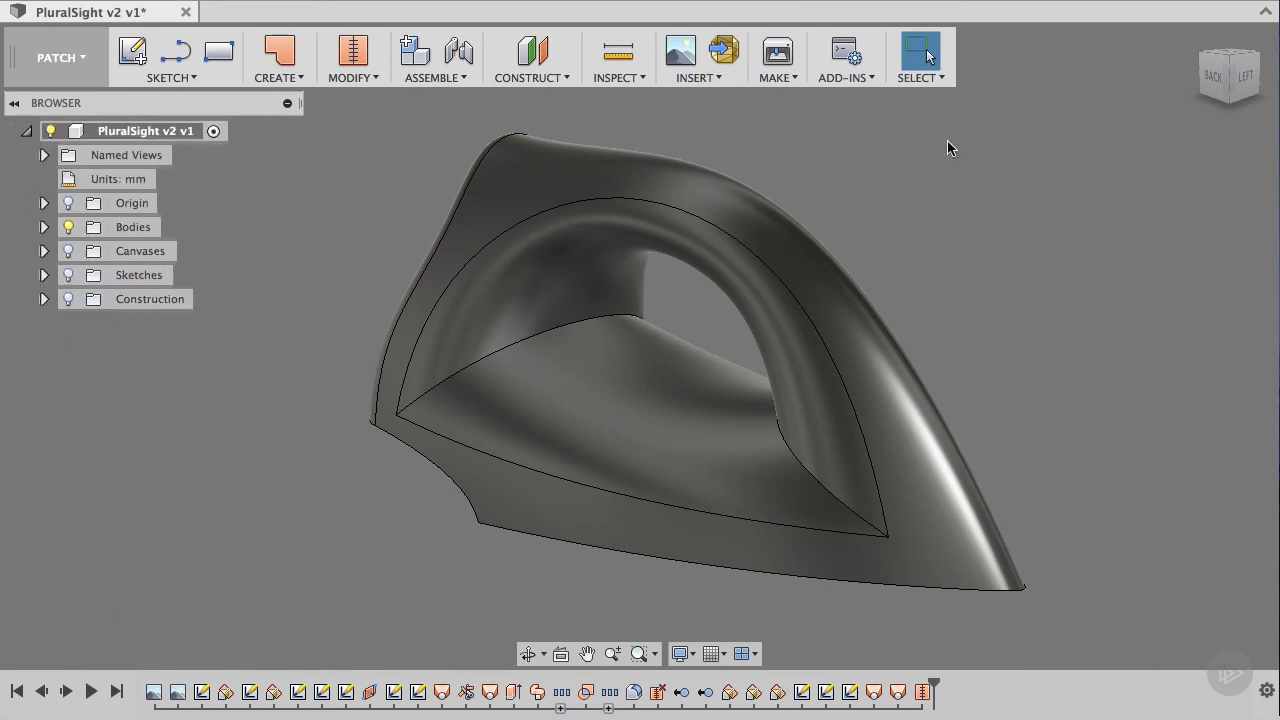
{"action": "left_click", "coordinate": [1210, 85]}
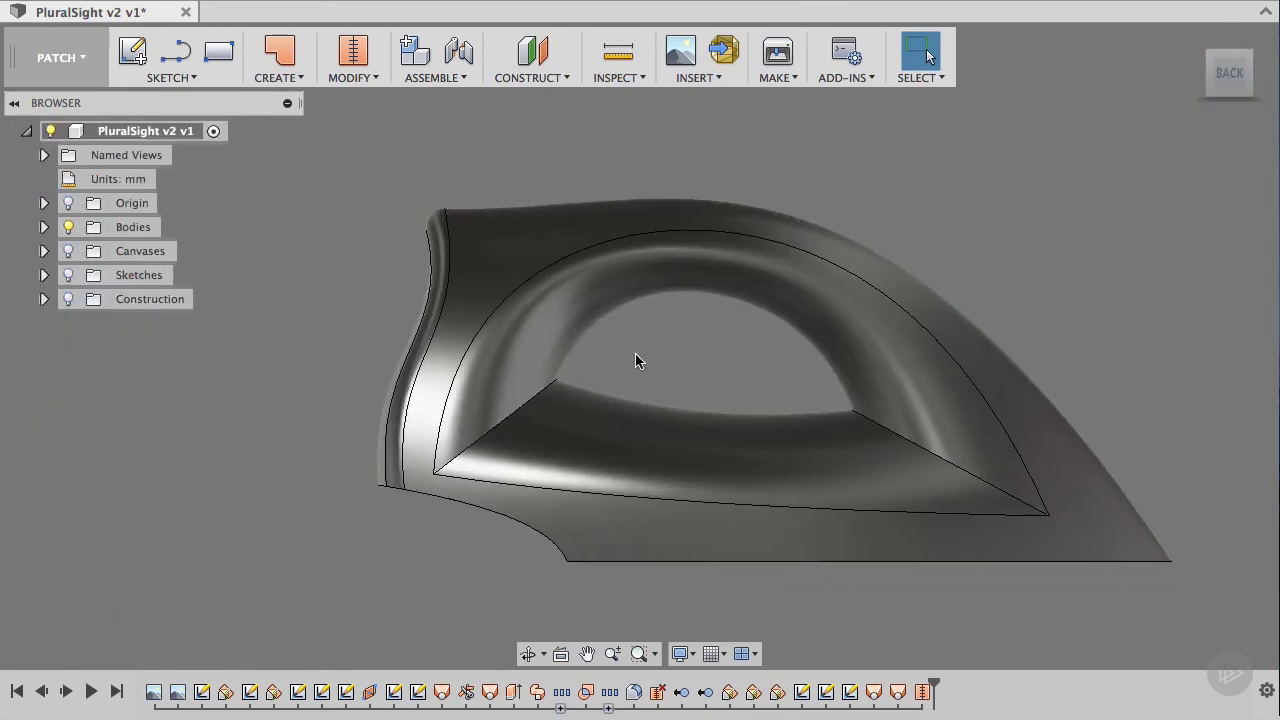